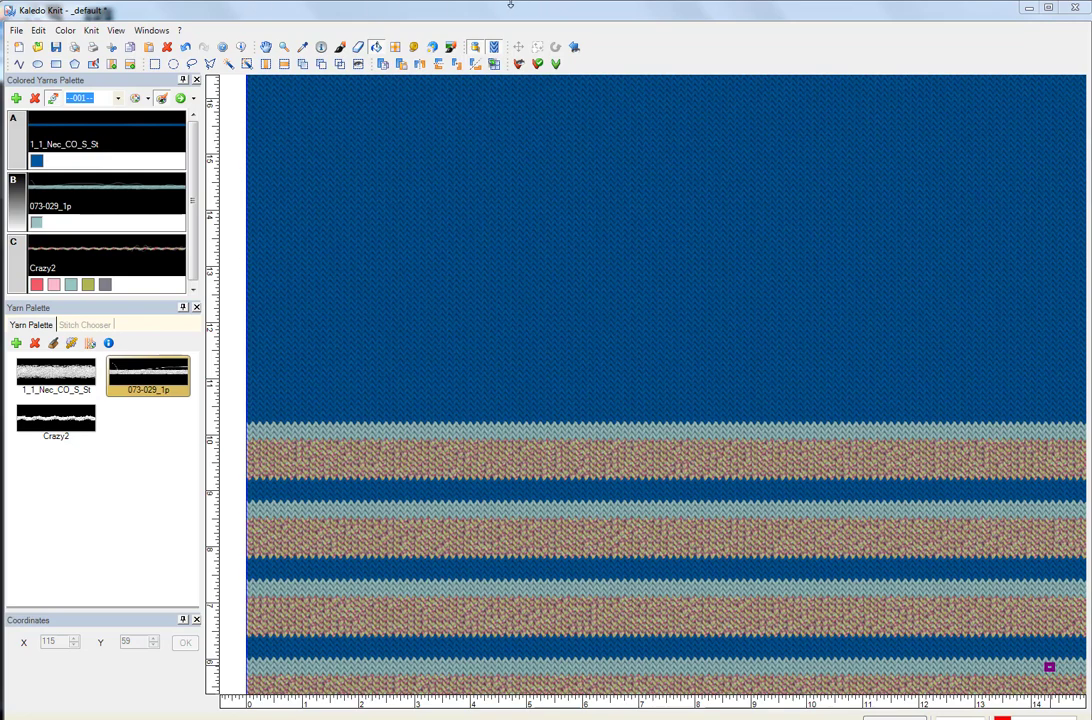
Step: Draw an anchor motif freehand in yarn B (073-029_1p) on the blue ground above the stripes, near the fabric's left edge
click(342, 50)
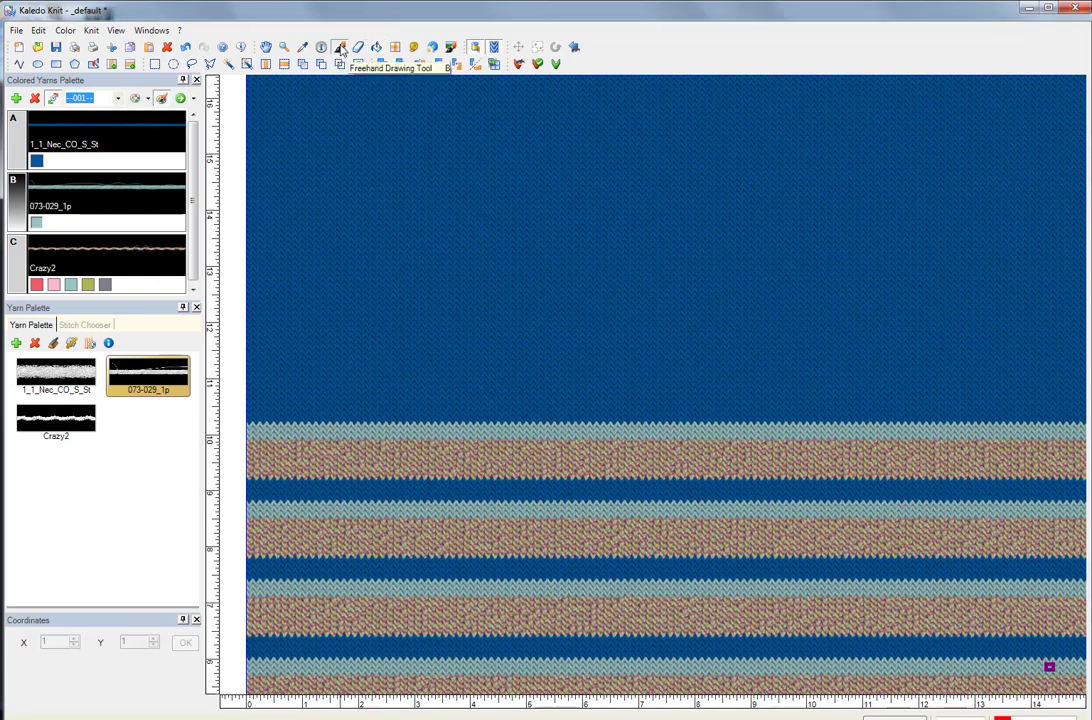
click(493, 48)
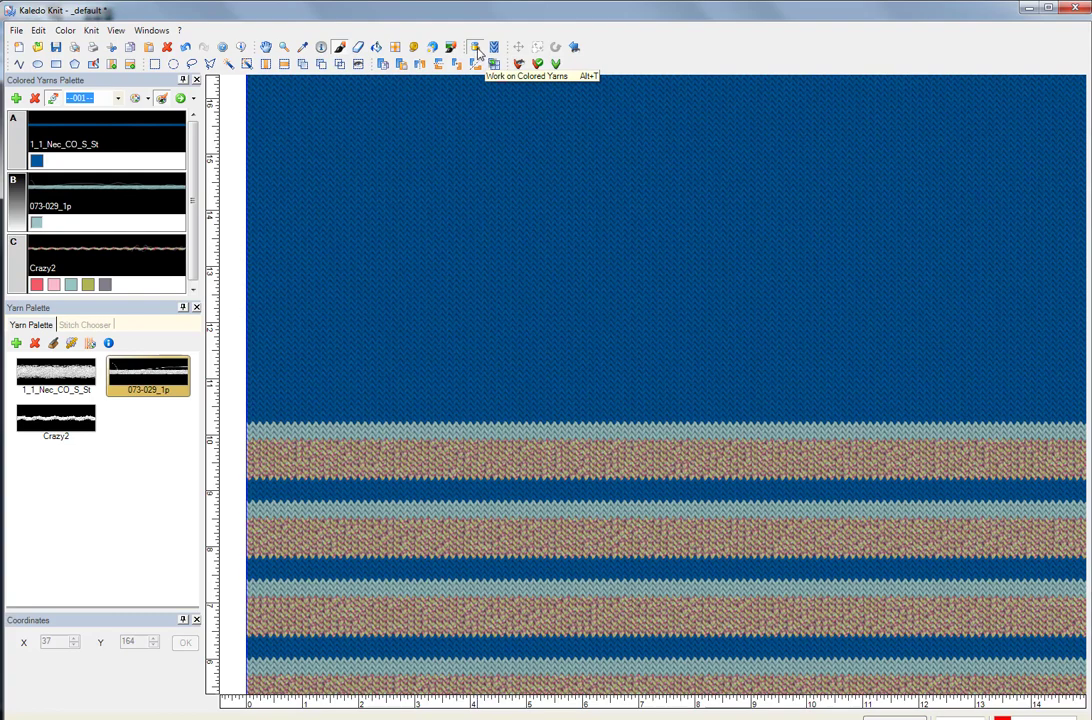
click(478, 52)
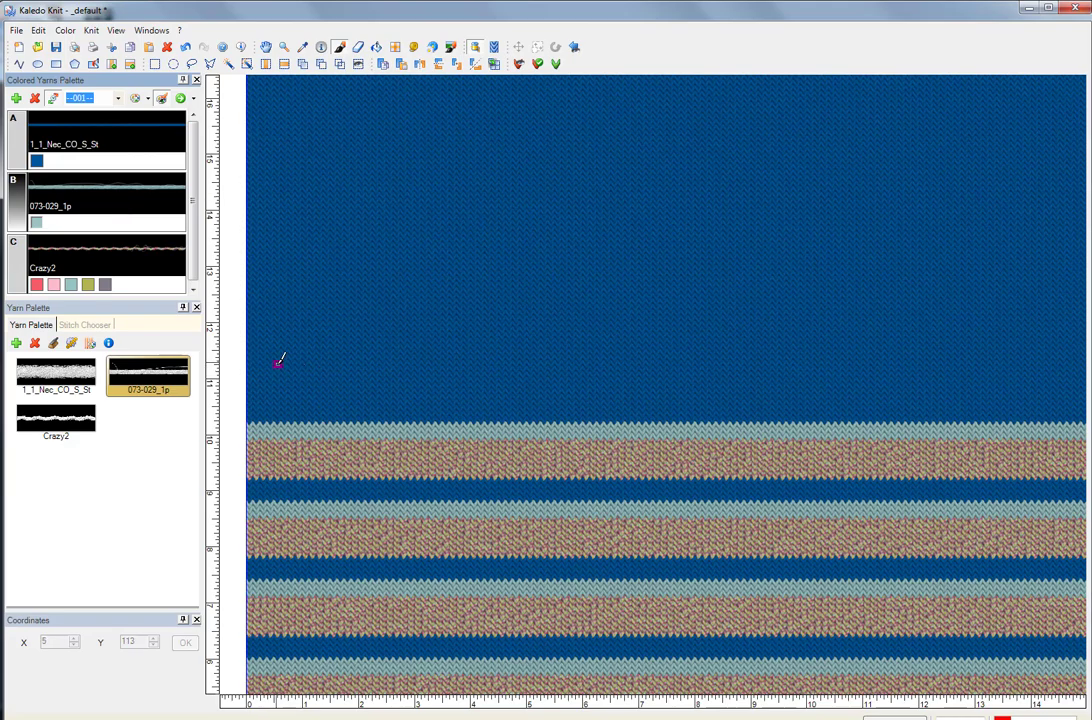
scroll(279, 369, up, 3)
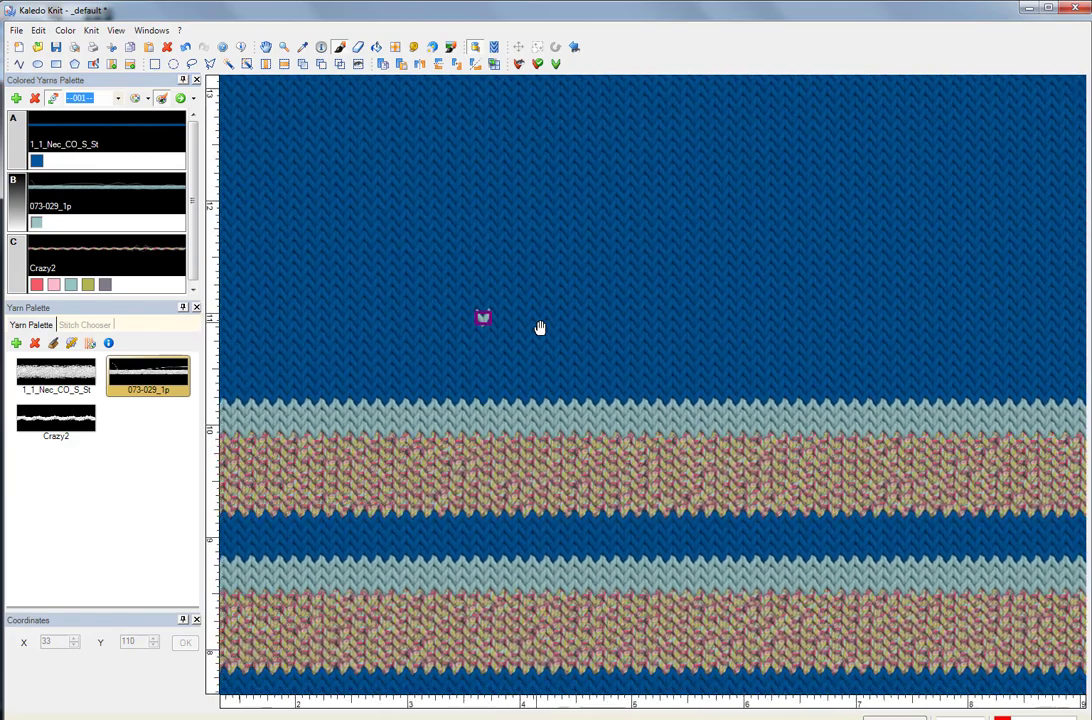
mouse_move(540, 328)
mouse_down()
mouse_move(719, 340)
mouse_move(706, 347)
mouse_up()
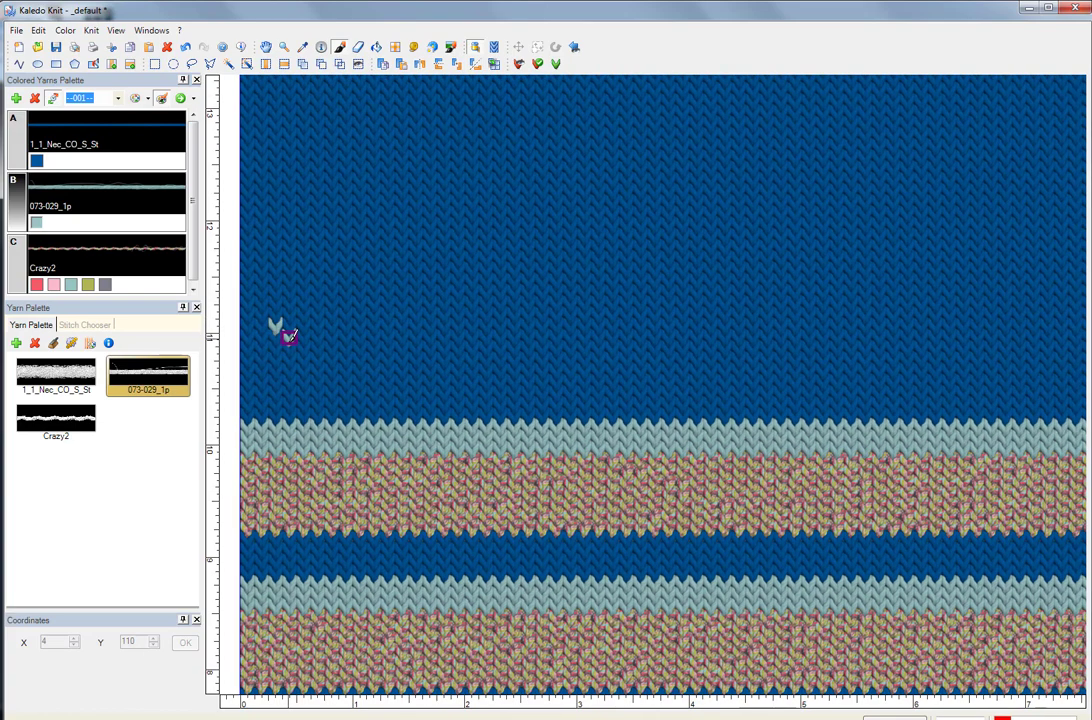
mouse_move(287, 337)
mouse_down()
mouse_move(303, 371)
mouse_move(358, 315)
mouse_move(359, 325)
mouse_move(316, 325)
mouse_move(316, 337)
mouse_move(316, 269)
mouse_up()
click(316, 330)
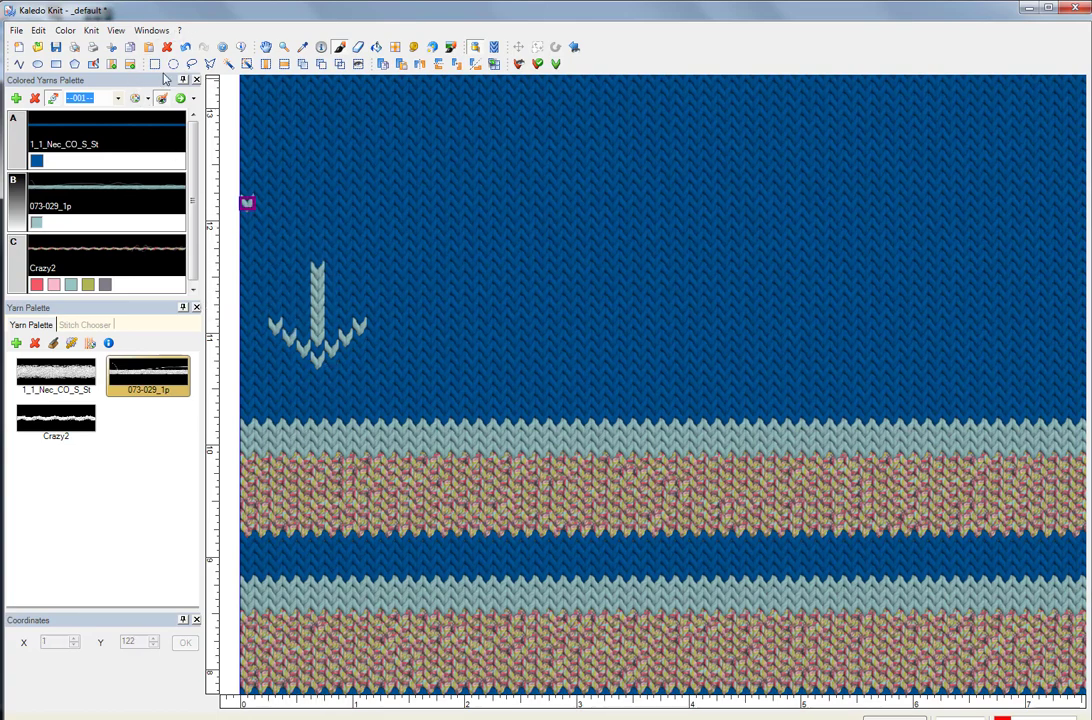
Step: Select a small elliptical area to the right of the anchor, fill it with yarn B and clear the selection
click(173, 64)
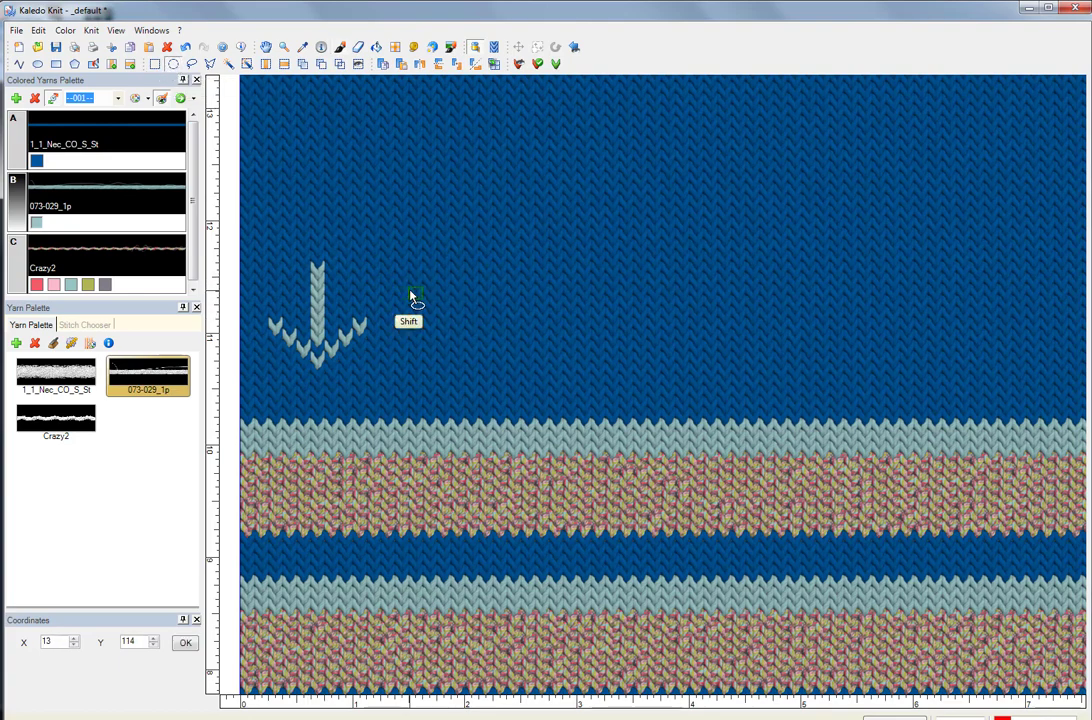
drag(409, 296, 438, 312)
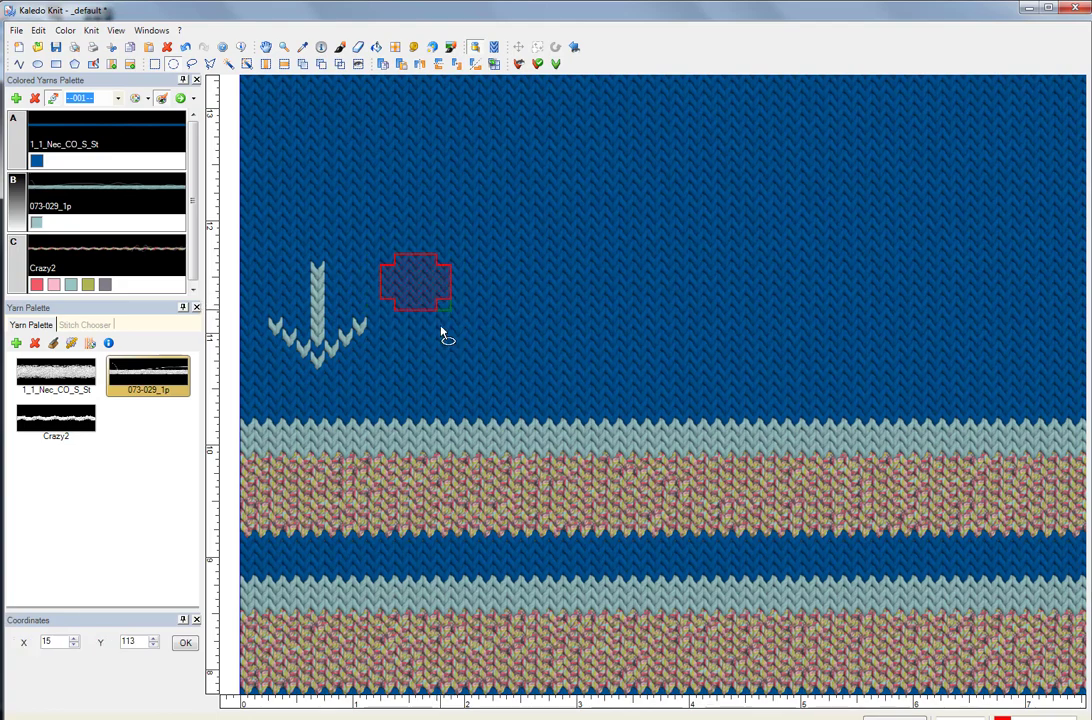
click(376, 47)
click(415, 265)
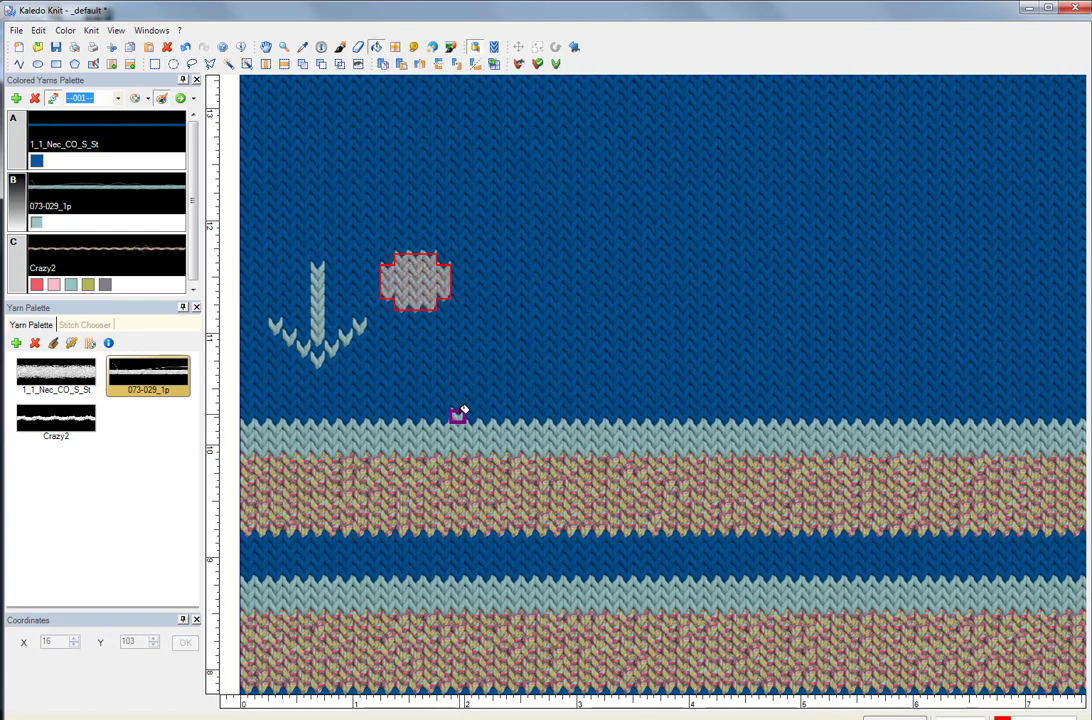
ctrl+click(430, 438)
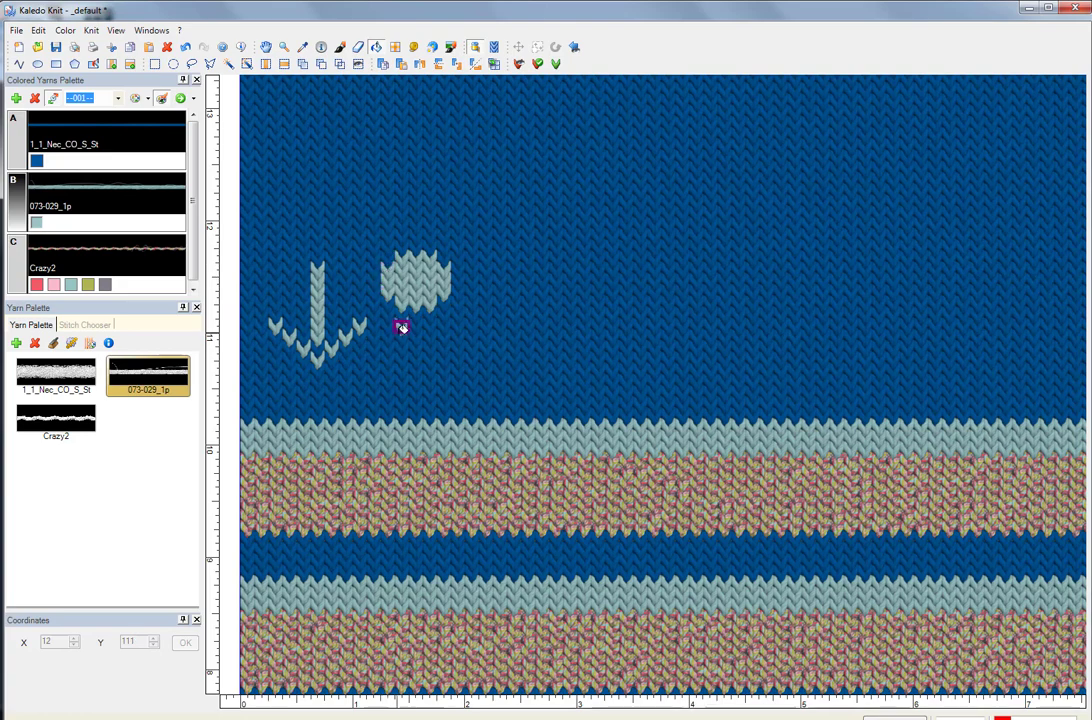
Step: Draw freehand a vertical stem above and below the filled ellipse and a single stitch on each side of it
click(340, 47)
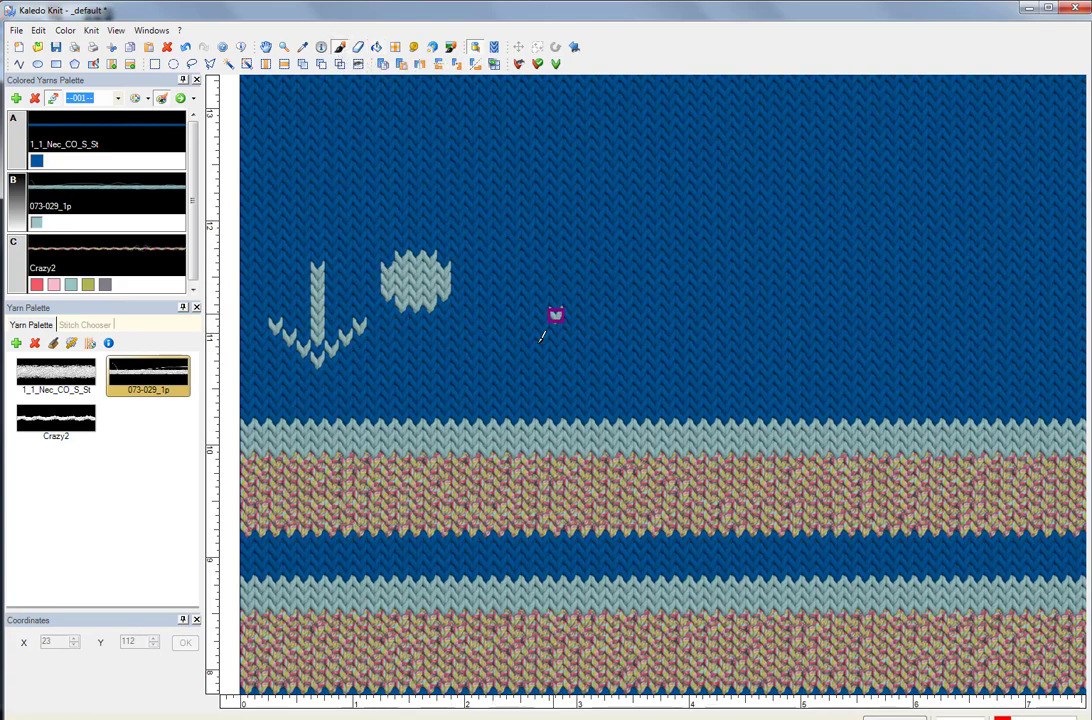
mouse_move(416, 248)
mouse_down()
mouse_move(414, 227)
mouse_move(417, 236)
mouse_up()
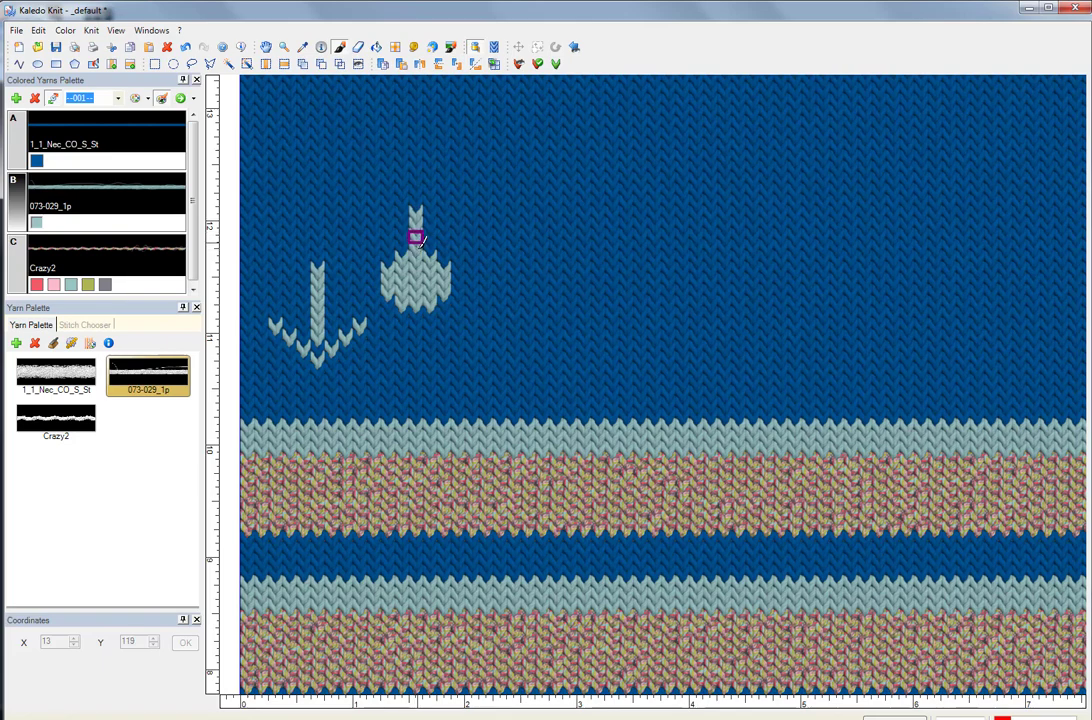
click(372, 281)
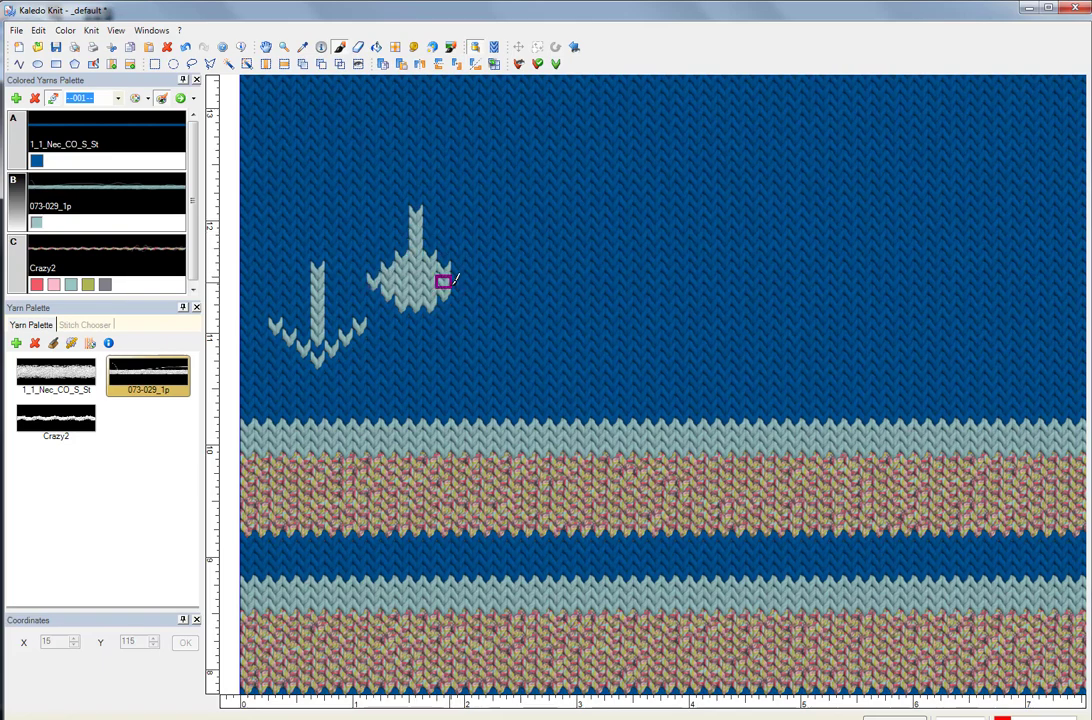
click(460, 281)
drag(417, 315, 417, 334)
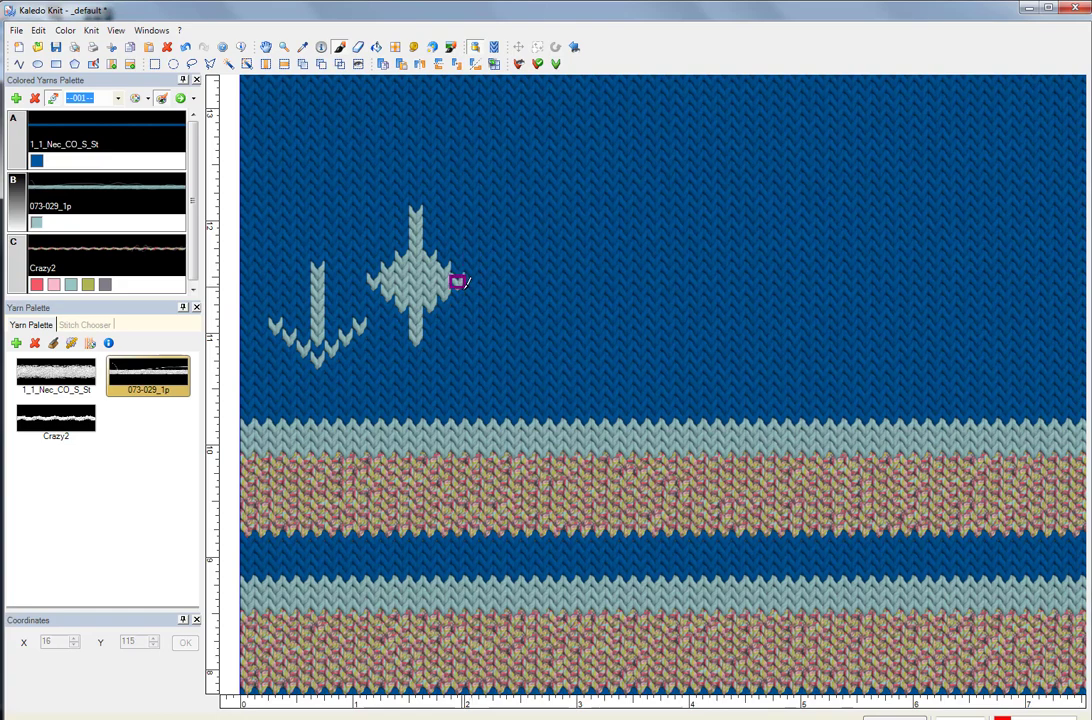
Step: Select the whole diamond-shaped motif with the magic wand and copy it to the custom clipboard
click(229, 65)
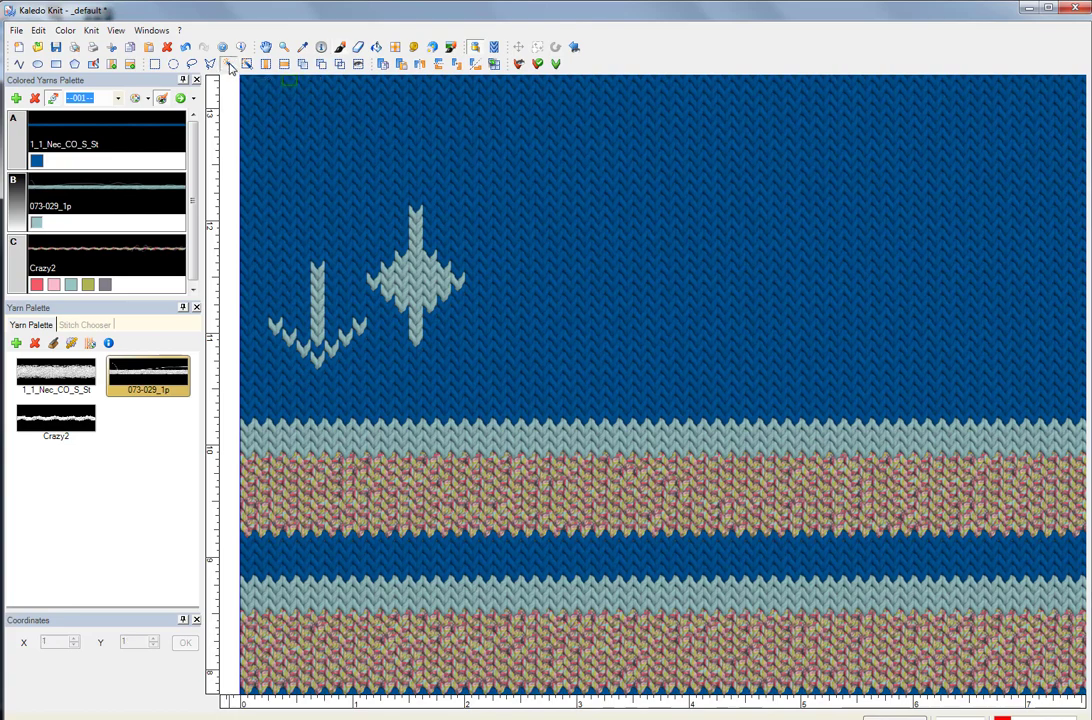
click(415, 270)
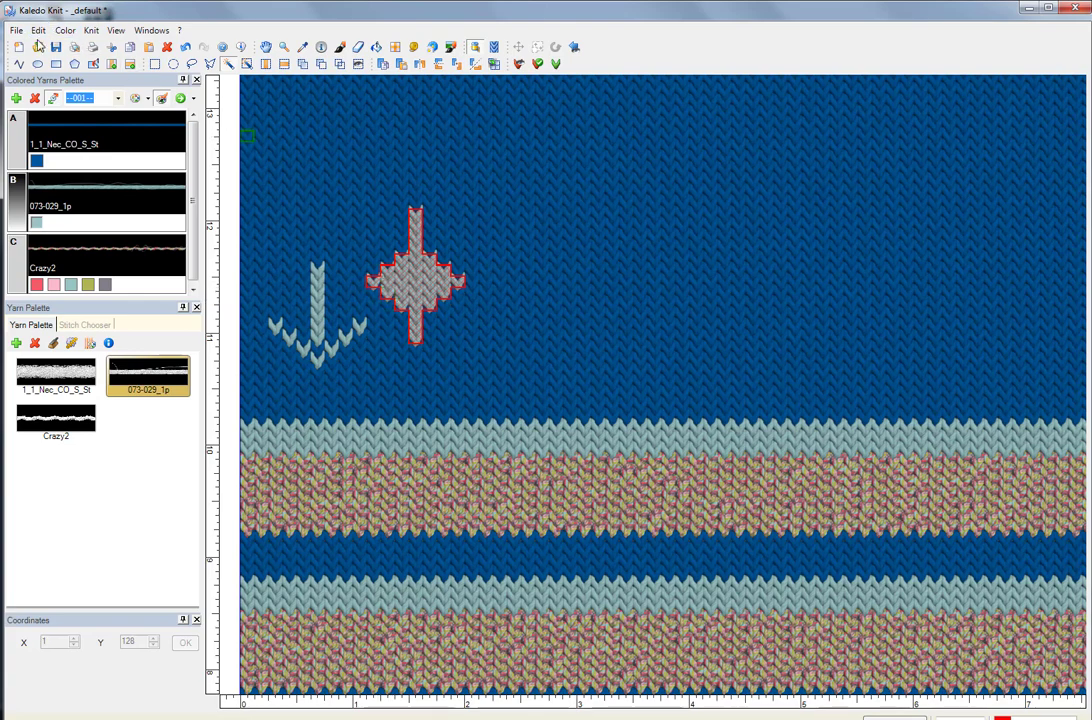
click(39, 33)
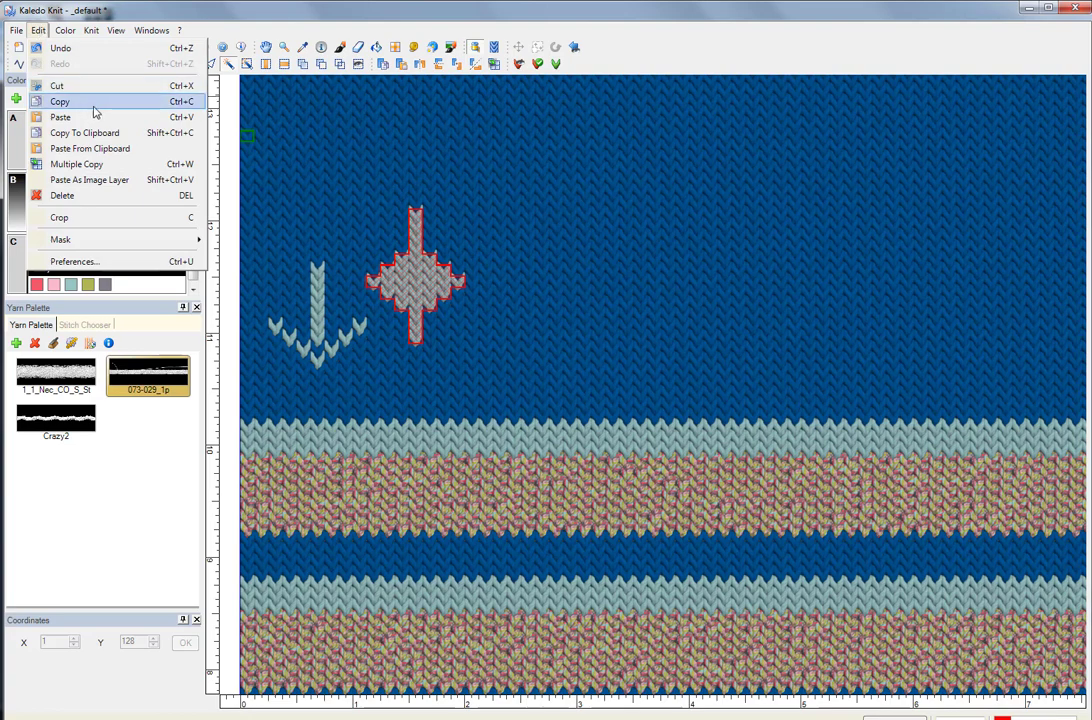
click(115, 135)
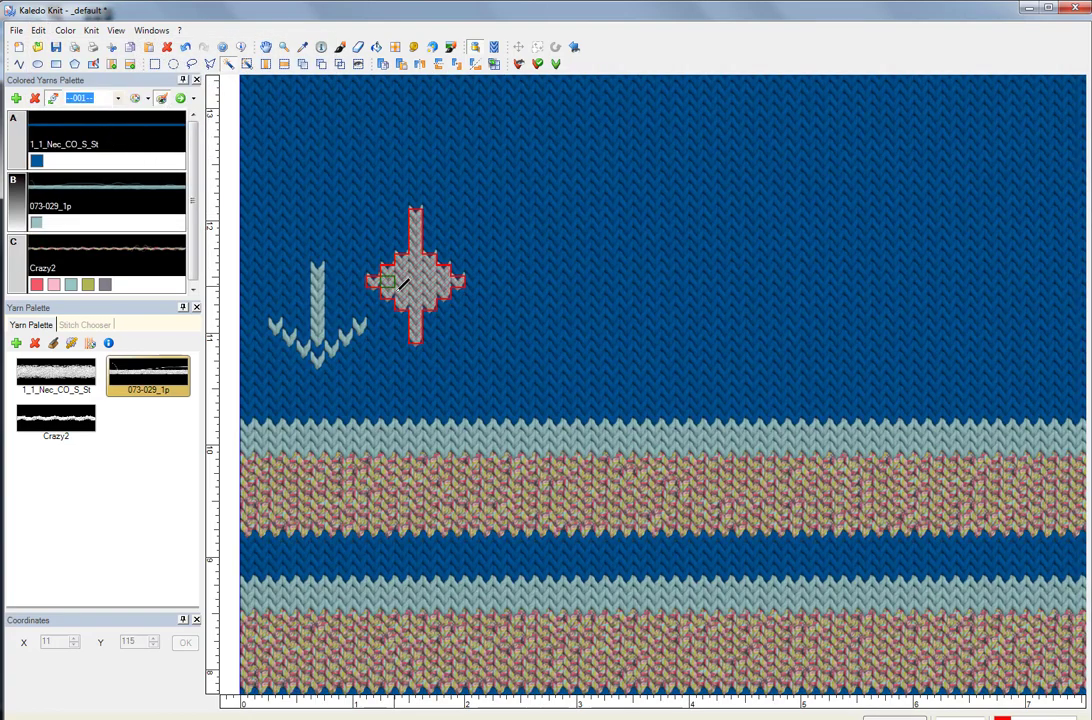
Step: Show the Custom Clipboard window and move it closer to the drawn motifs
click(152, 31)
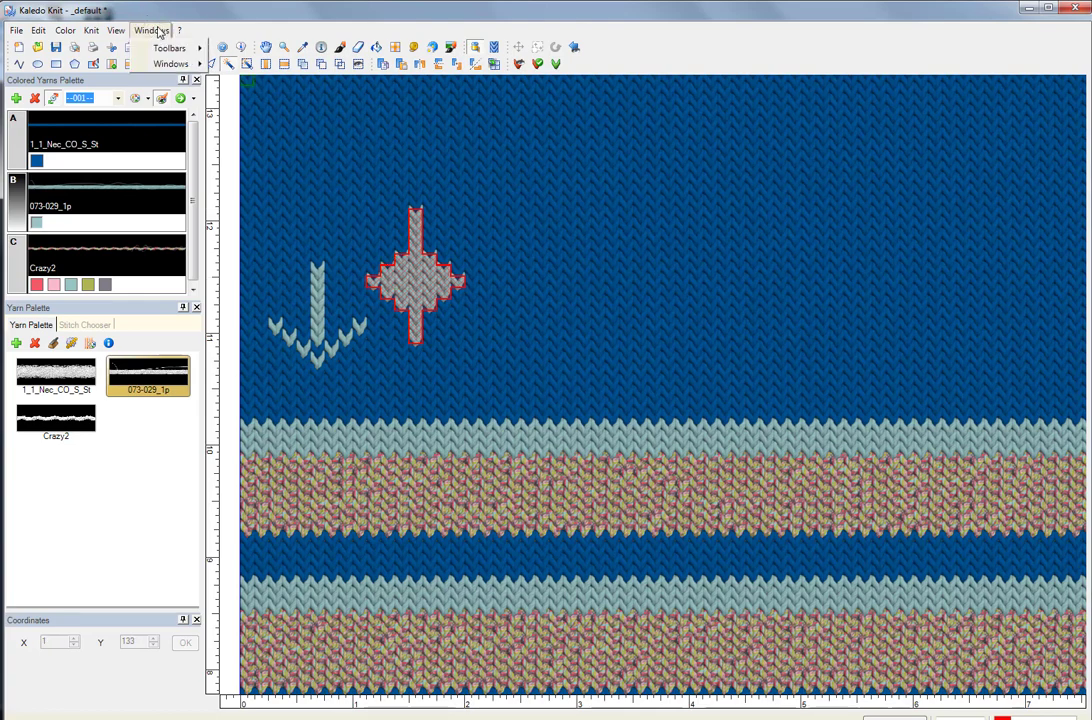
mouse_move(171, 65)
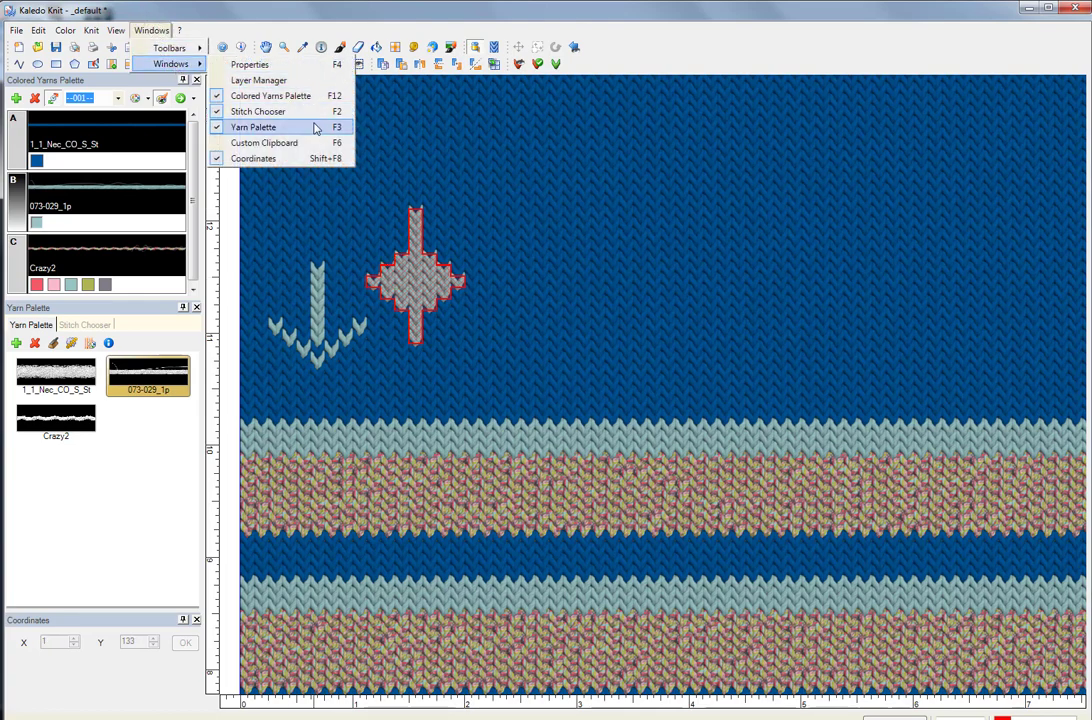
click(323, 148)
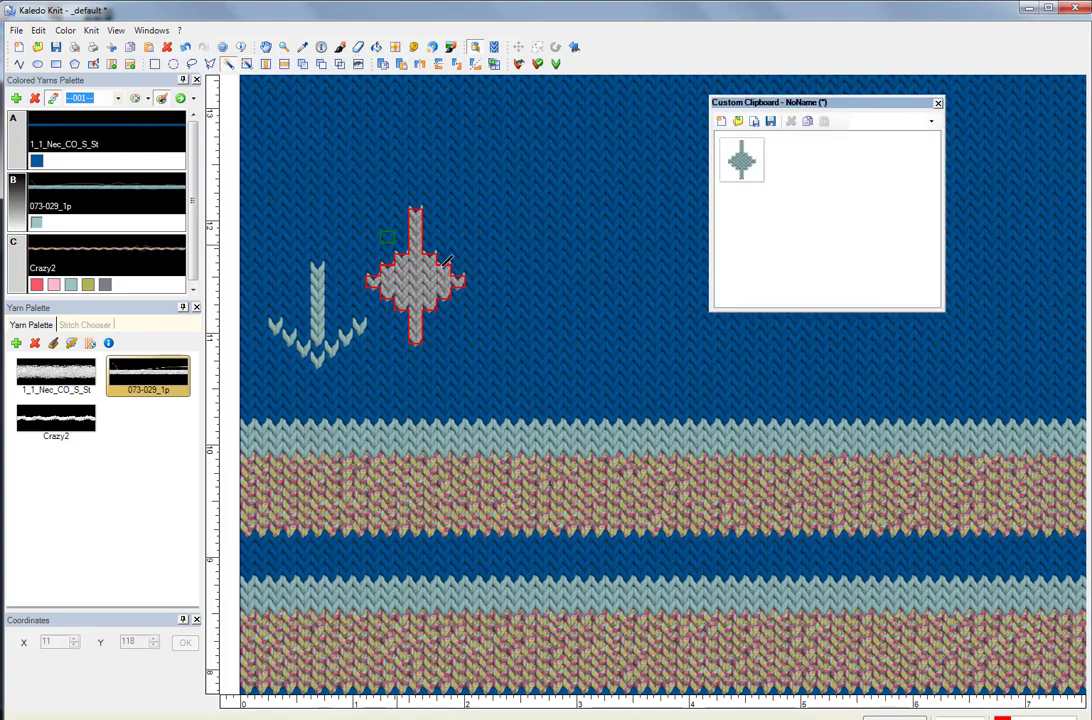
drag(842, 108, 682, 138)
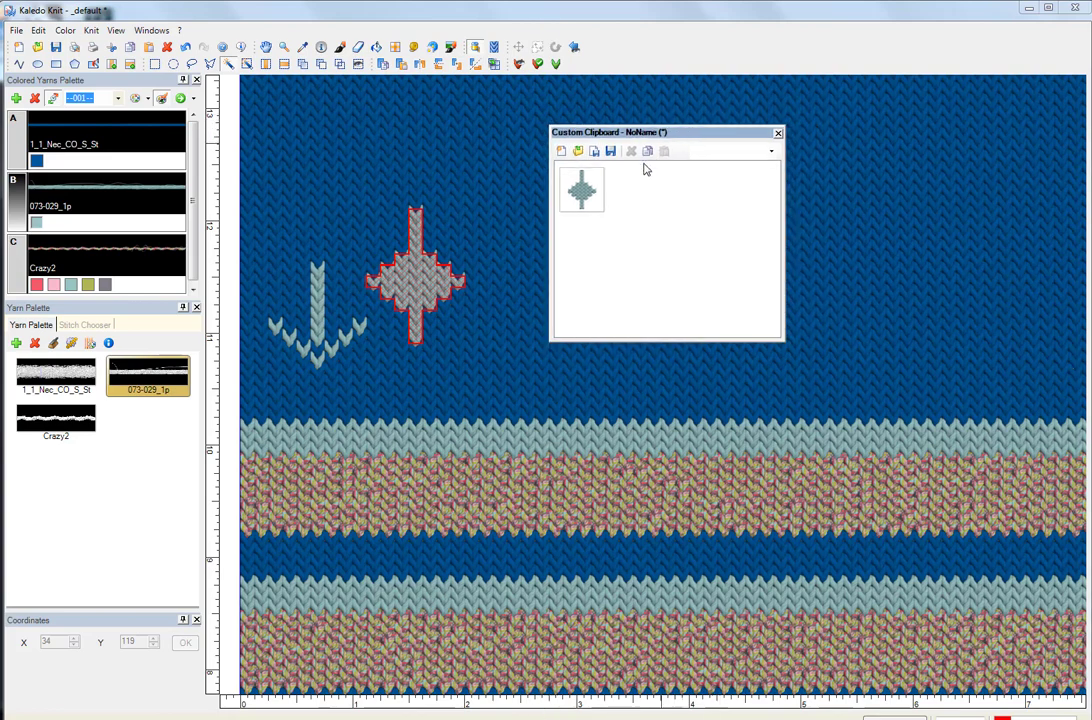
Step: Select the anchor's shaft and all its hook stitches together, copy them to the custom clipboard and clear the selection
drag(600, 208, 320, 282)
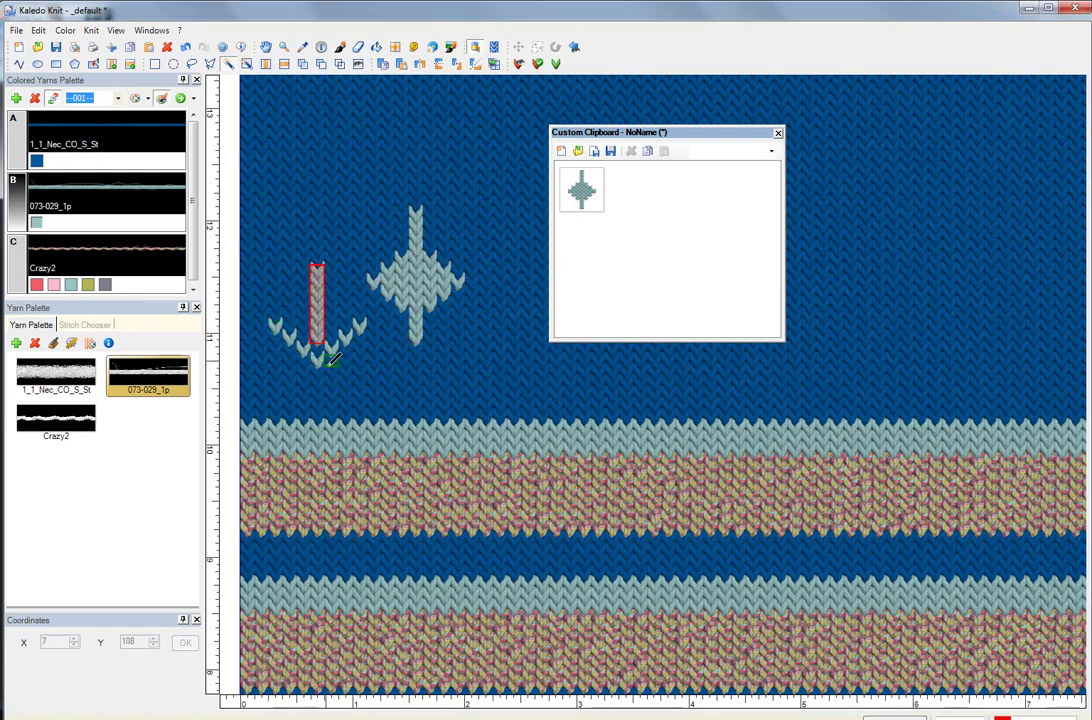
shift+click(276, 326)
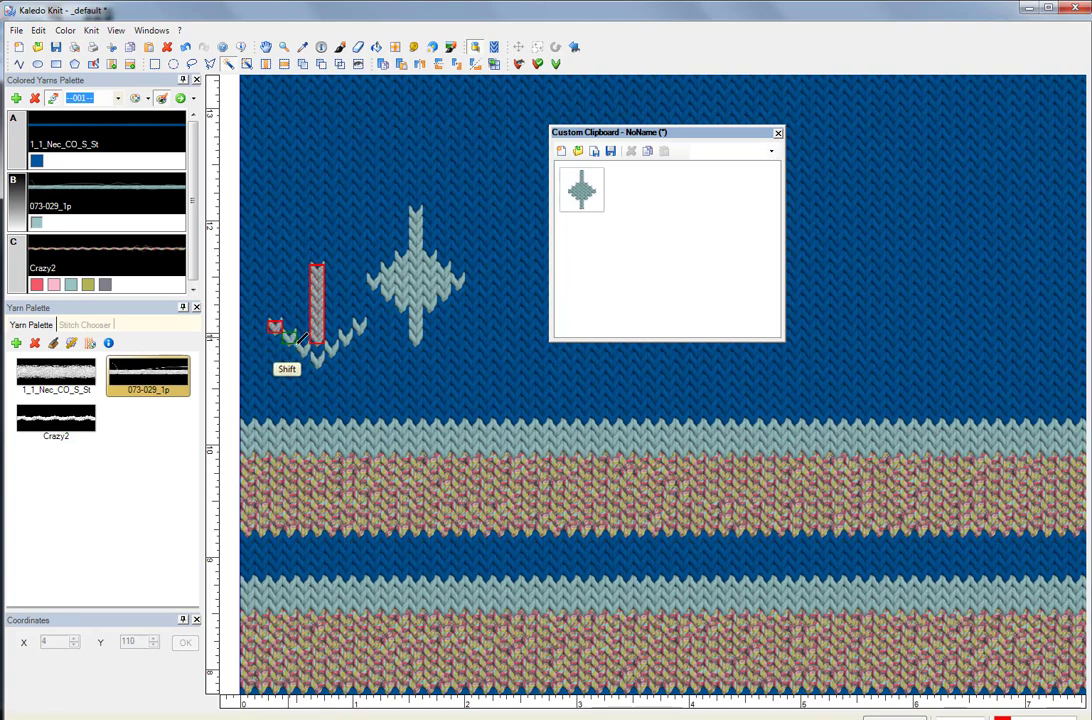
shift+click(298, 340)
shift+click(310, 352)
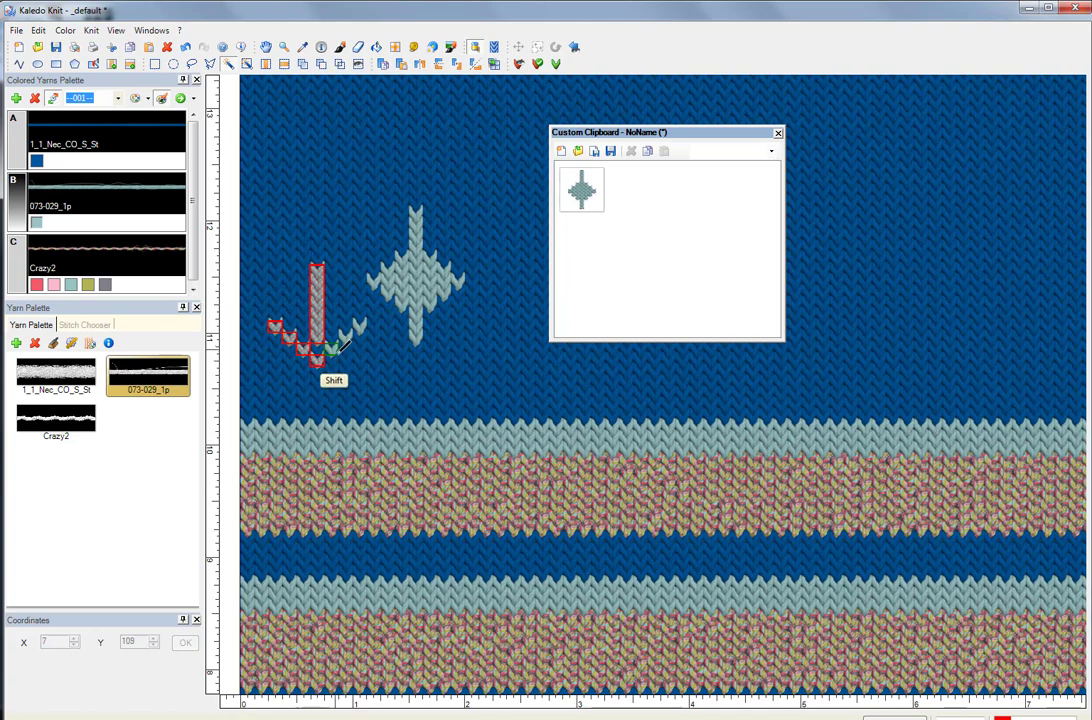
shift+click(317, 357)
shift+click(331, 347)
shift+click(345, 337)
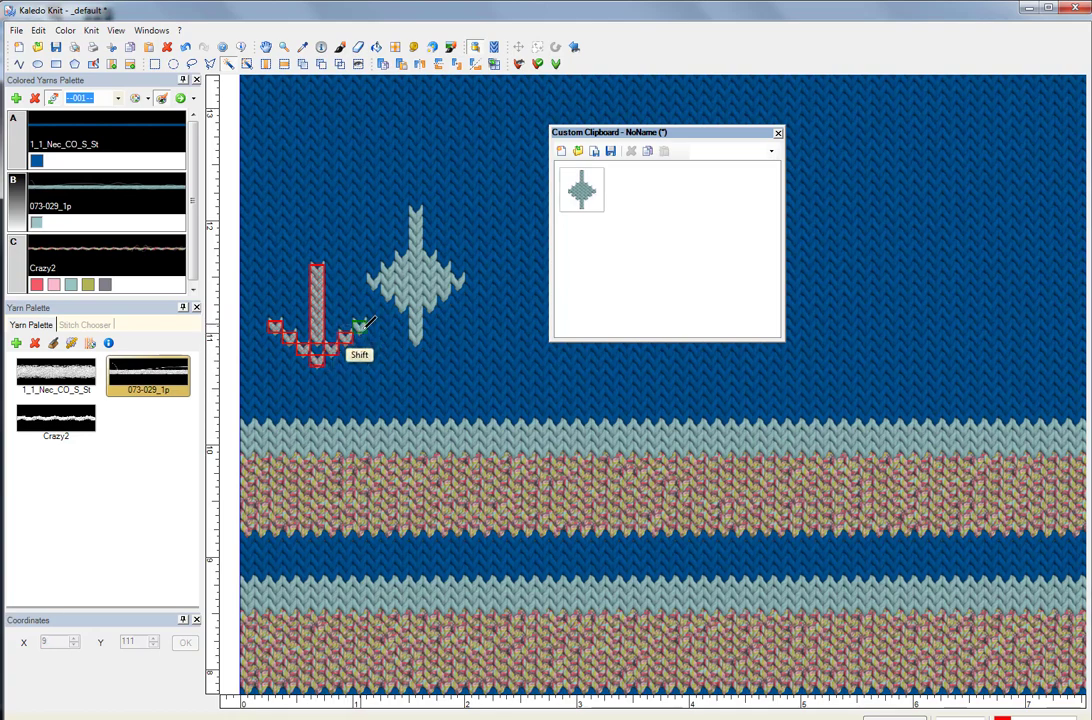
shift+click(359, 325)
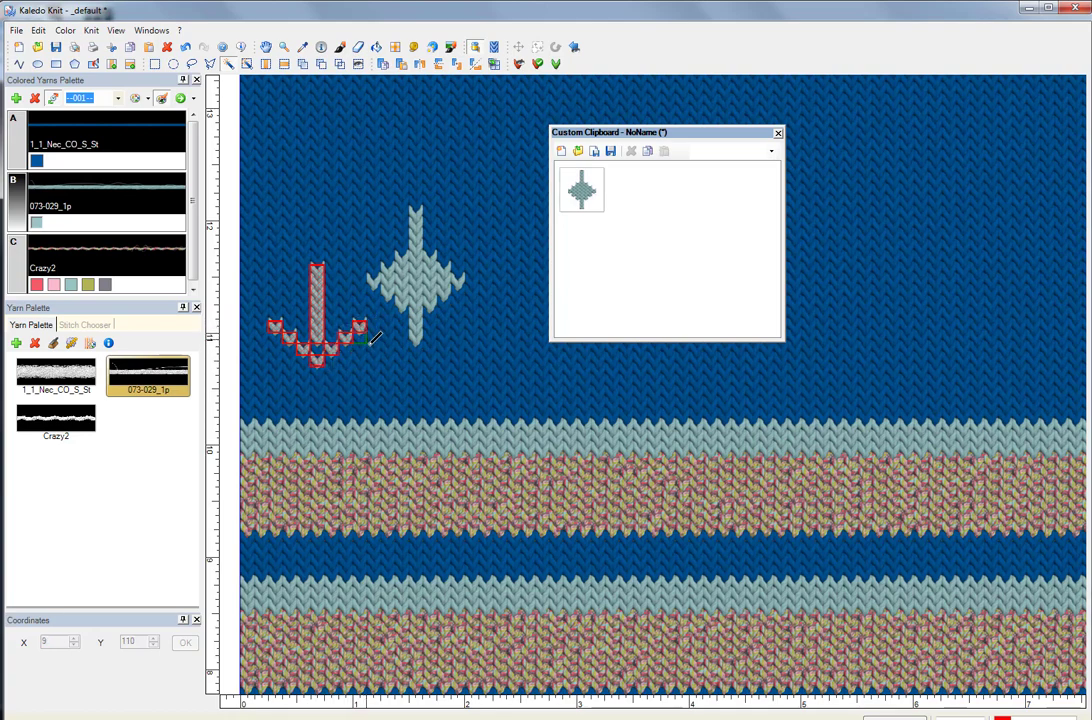
click(37, 30)
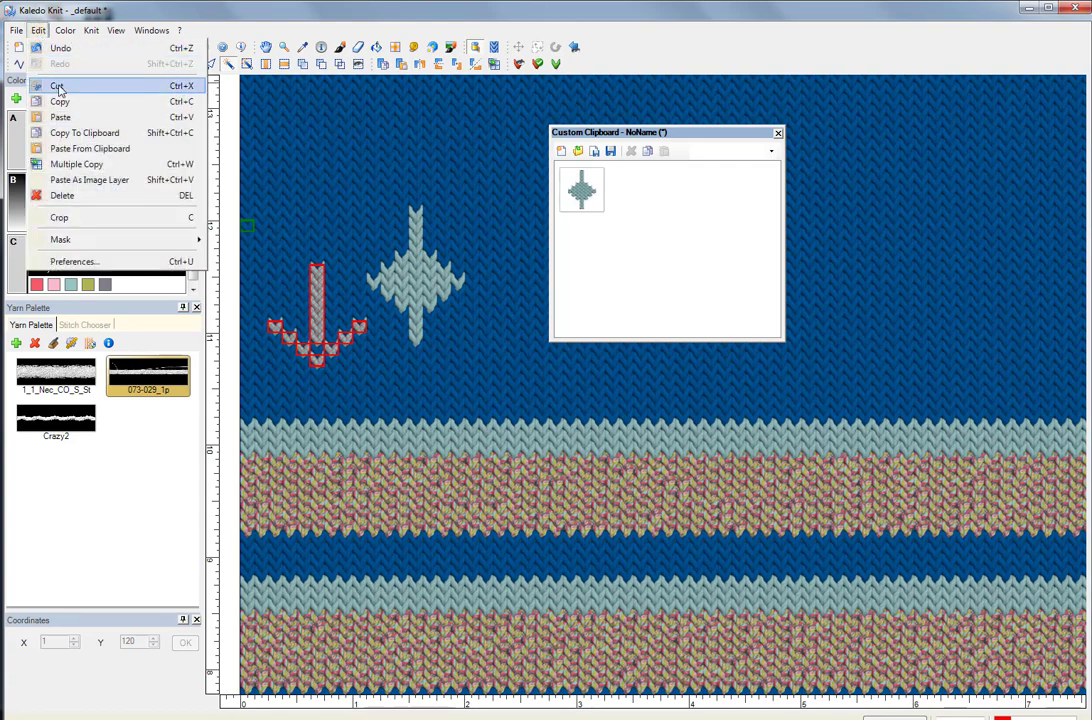
click(86, 133)
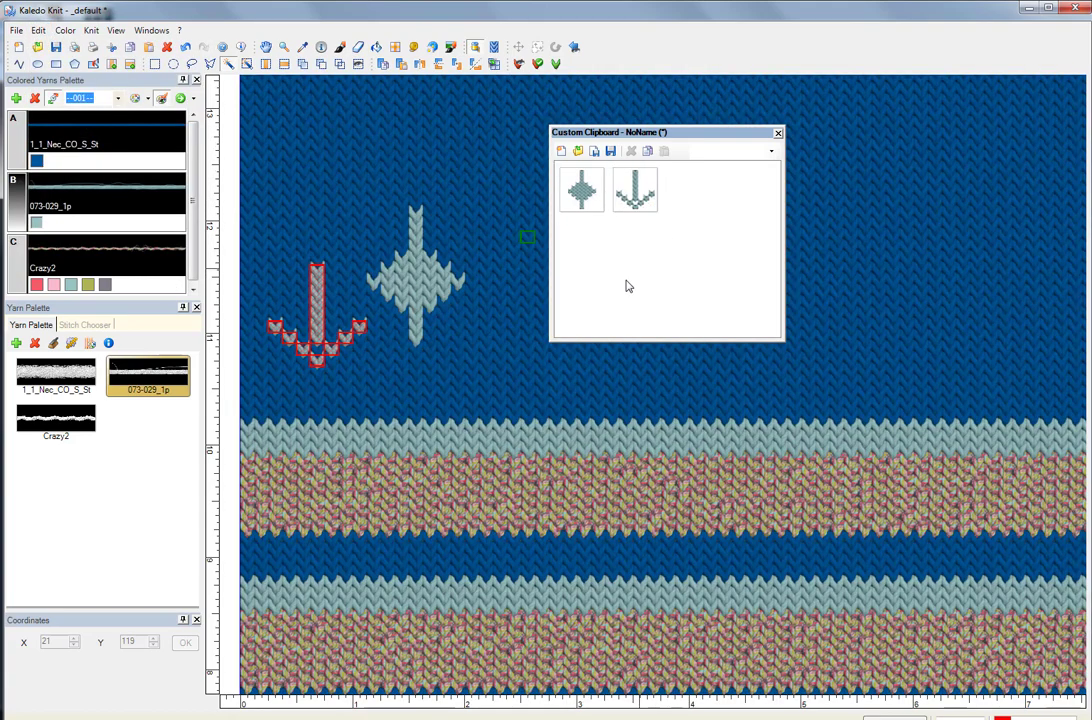
key(ctrl)
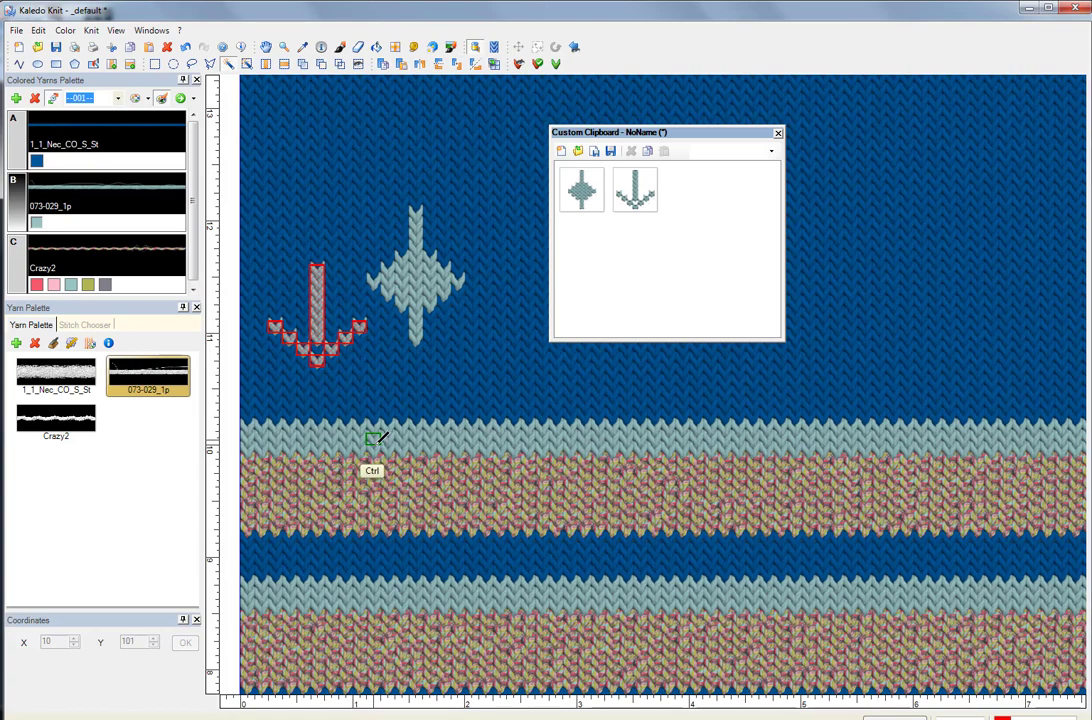
ctrl+click(371, 450)
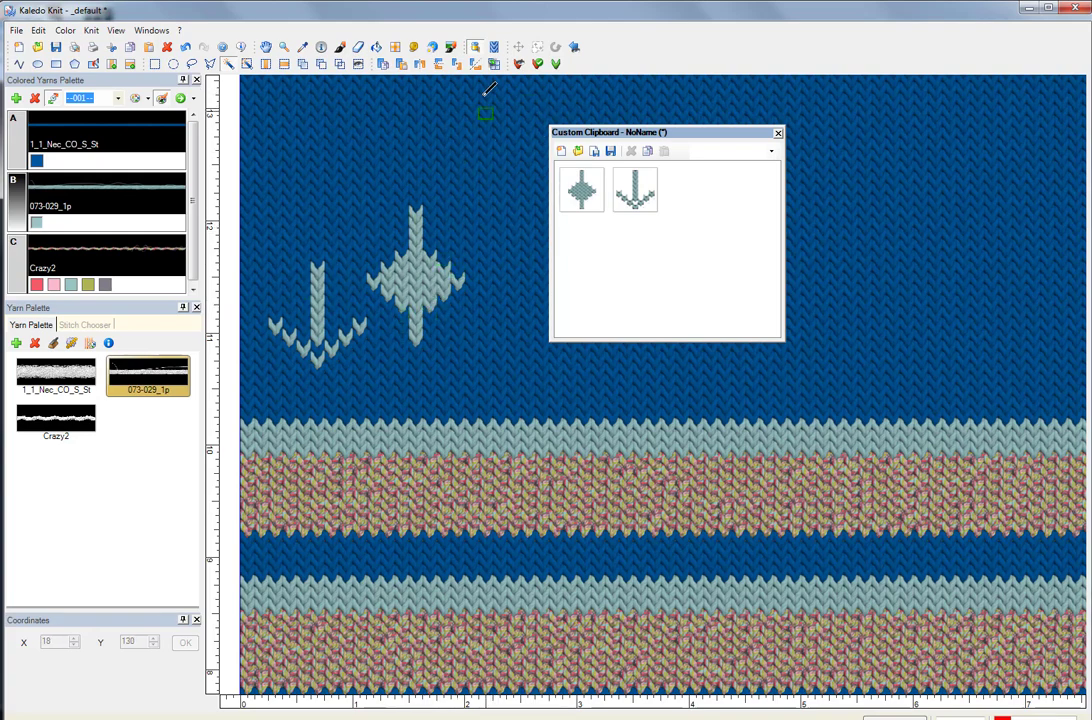
Step: Select a rectangular area around both drawn motifs, fill it with the blue 1_1_Nec_CO_S_St yarn and clear the selection
click(153, 64)
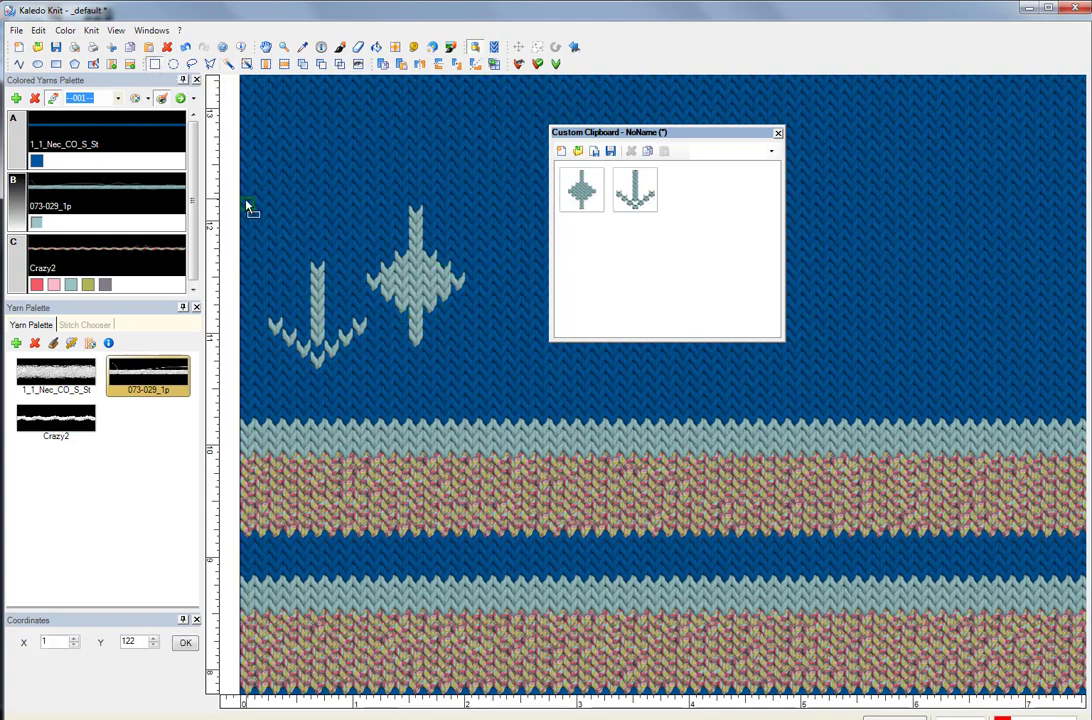
drag(246, 205, 474, 386)
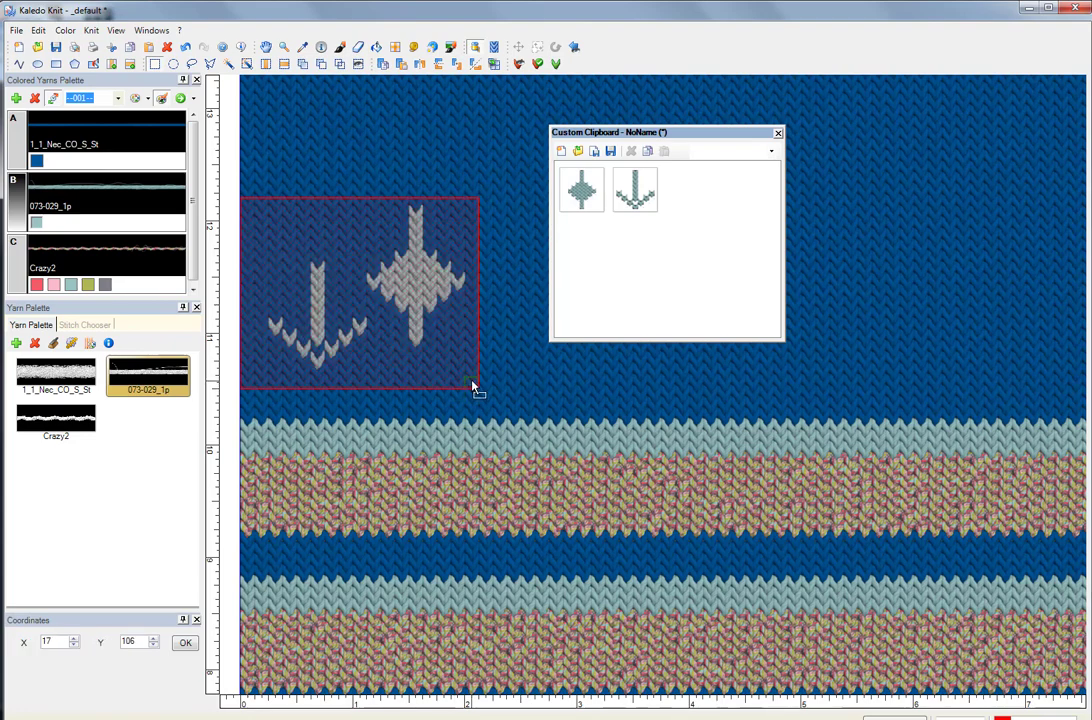
click(123, 136)
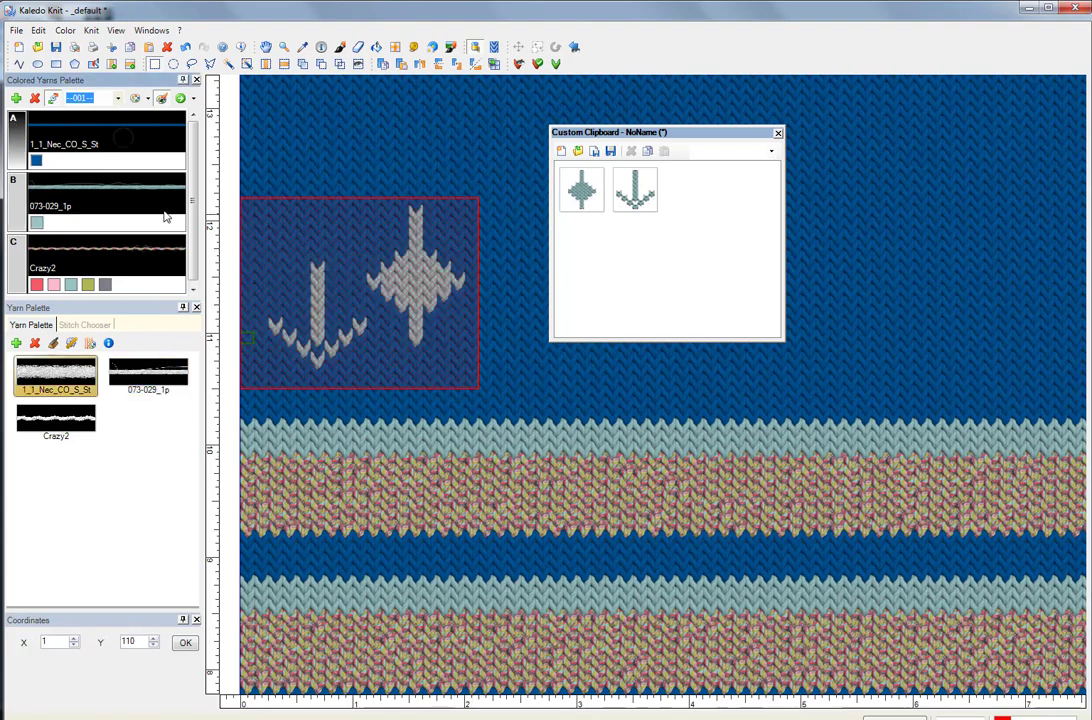
click(375, 48)
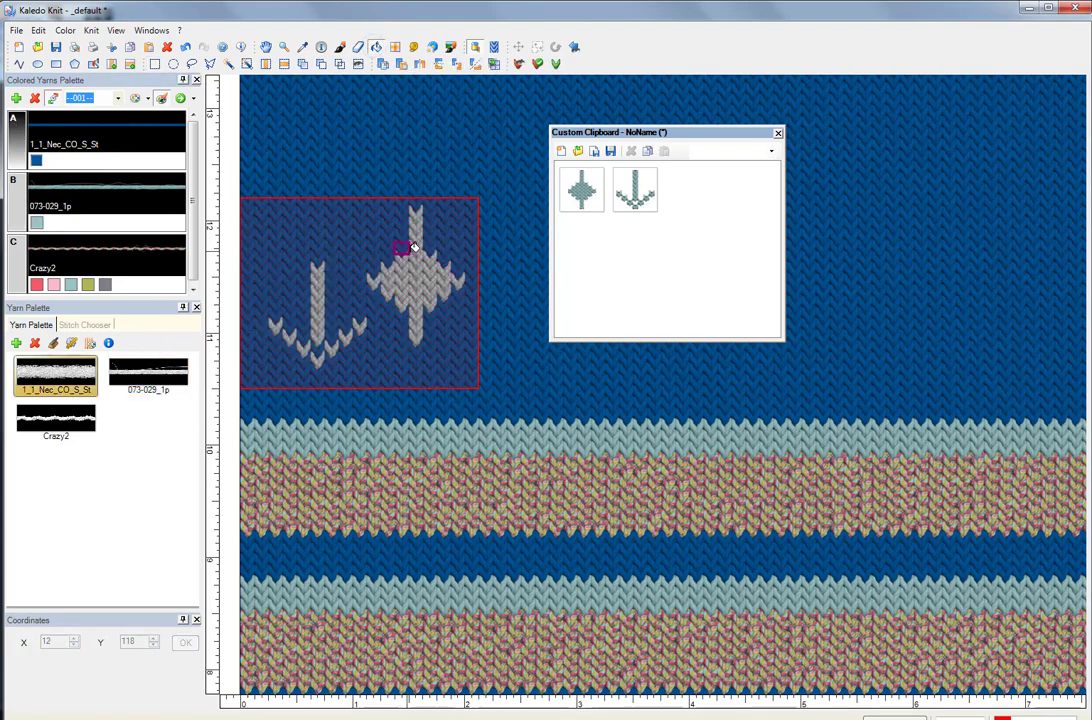
click(361, 238)
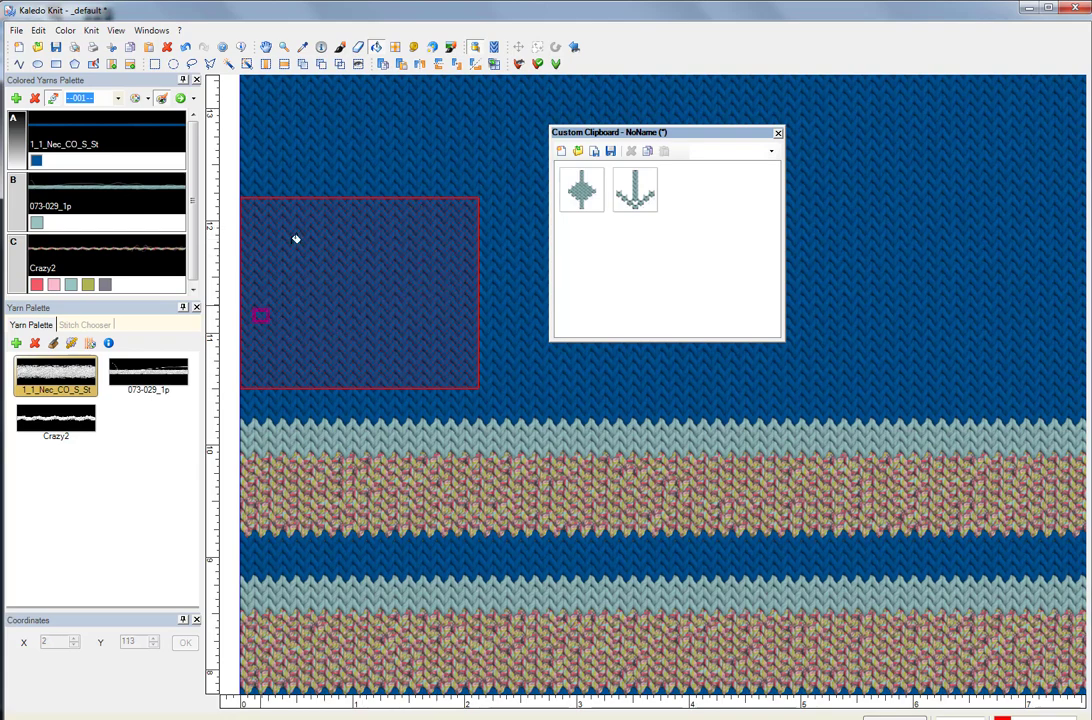
click(363, 383)
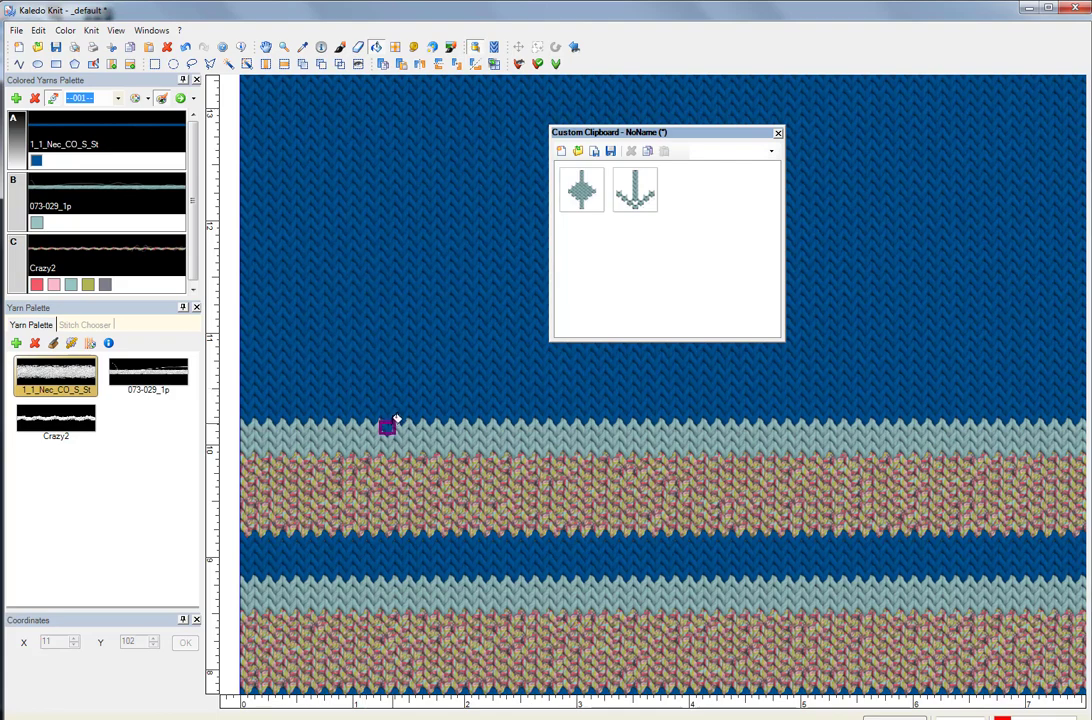
click(341, 48)
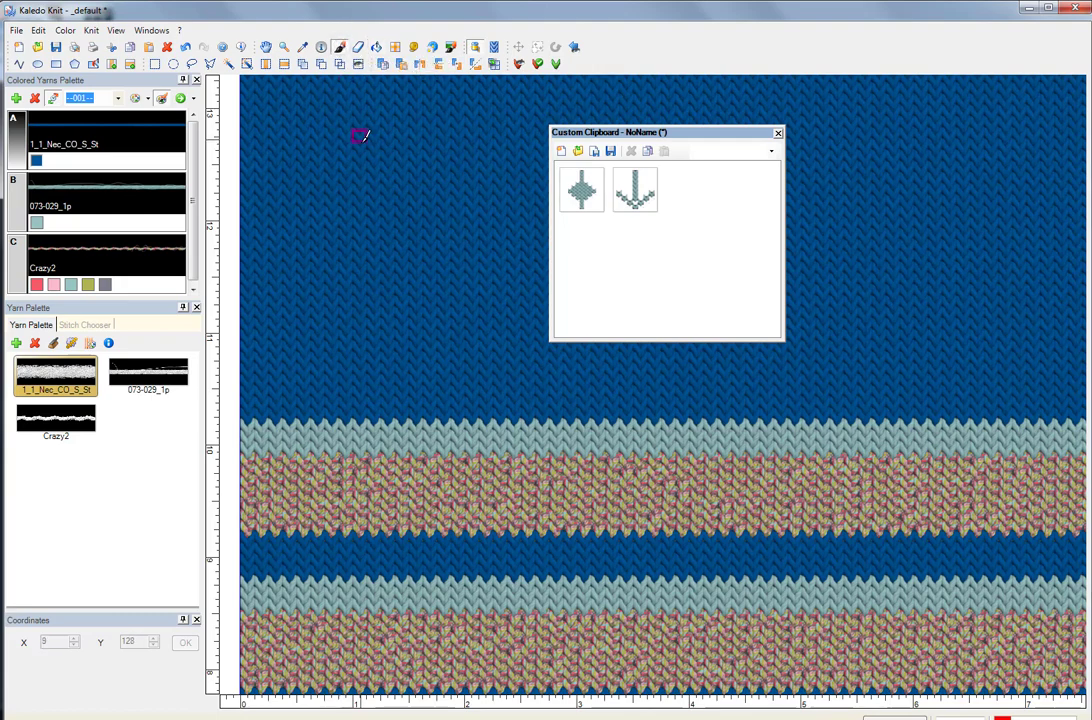
Step: Paste the diamond motif from the custom clipboard and place three copies side by side above the stripes, starting at the fabric's left edge
click(587, 198)
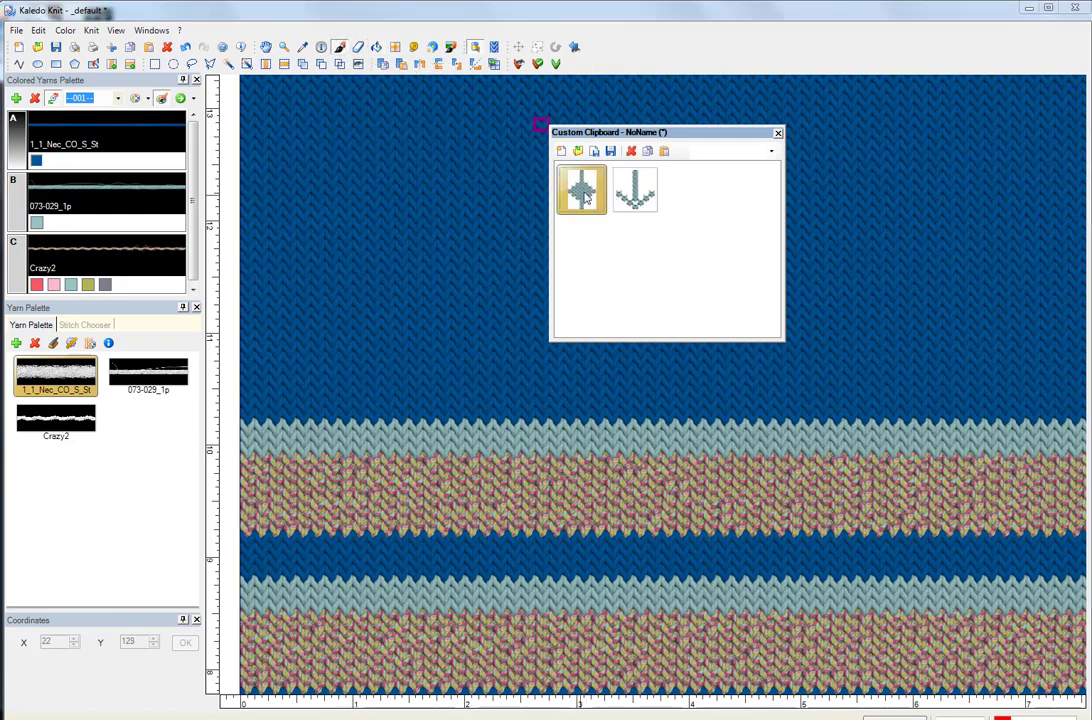
click(668, 152)
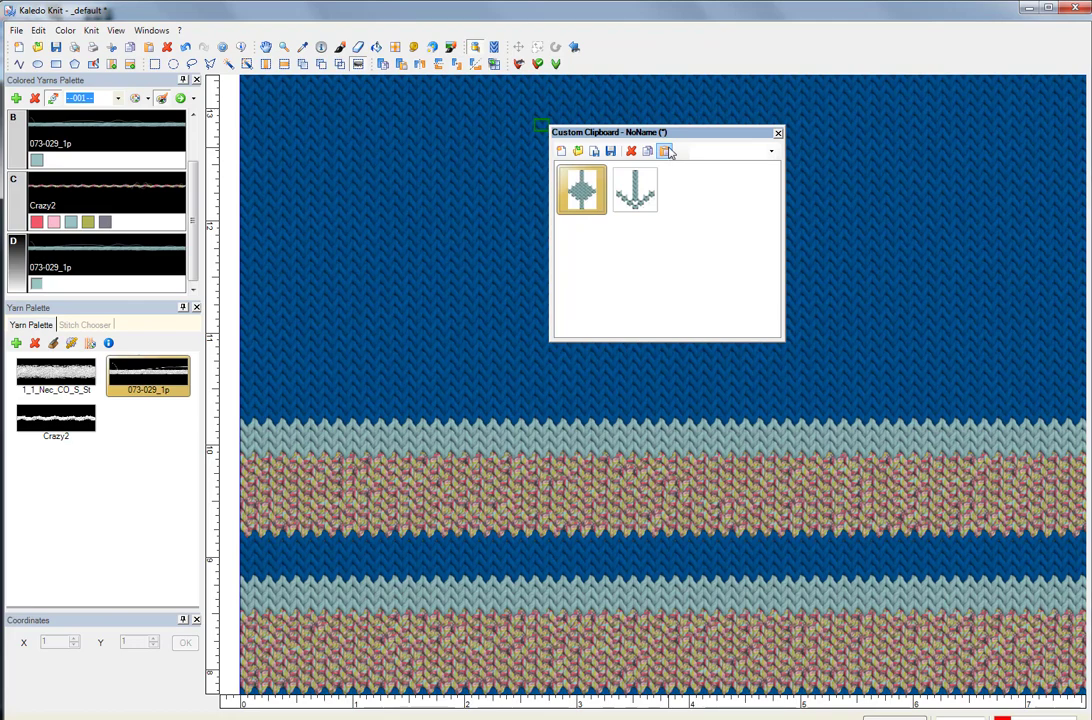
click(251, 278)
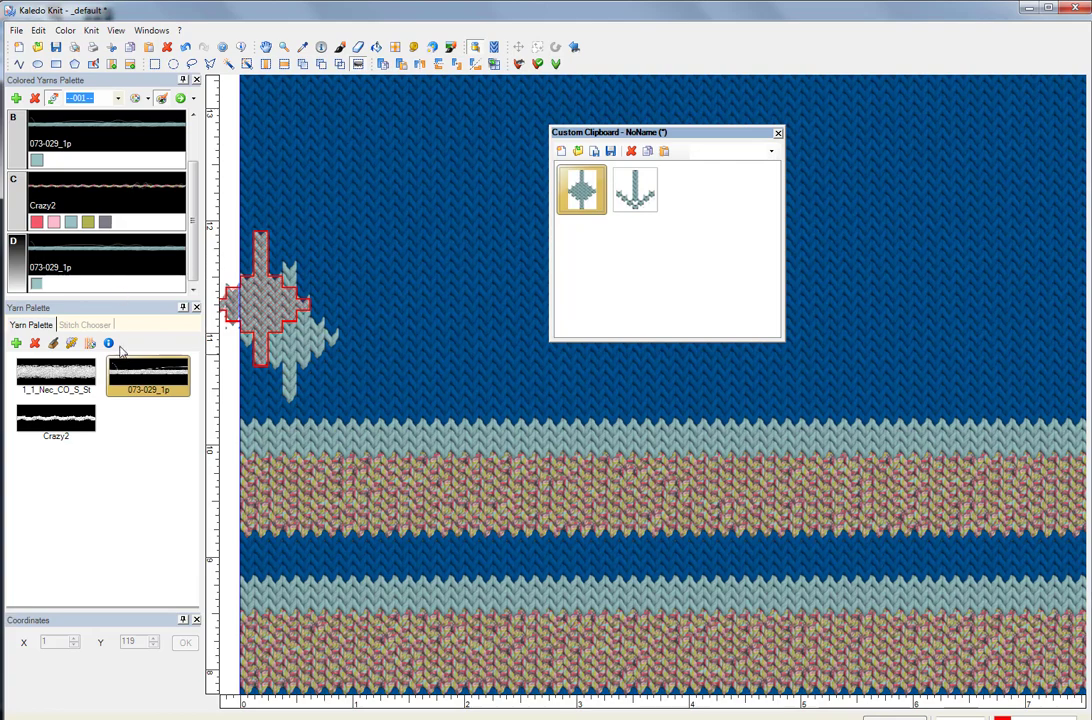
mouse_move(197, 185)
mouse_down()
mouse_move(198, 116)
mouse_move(197, 200)
mouse_up()
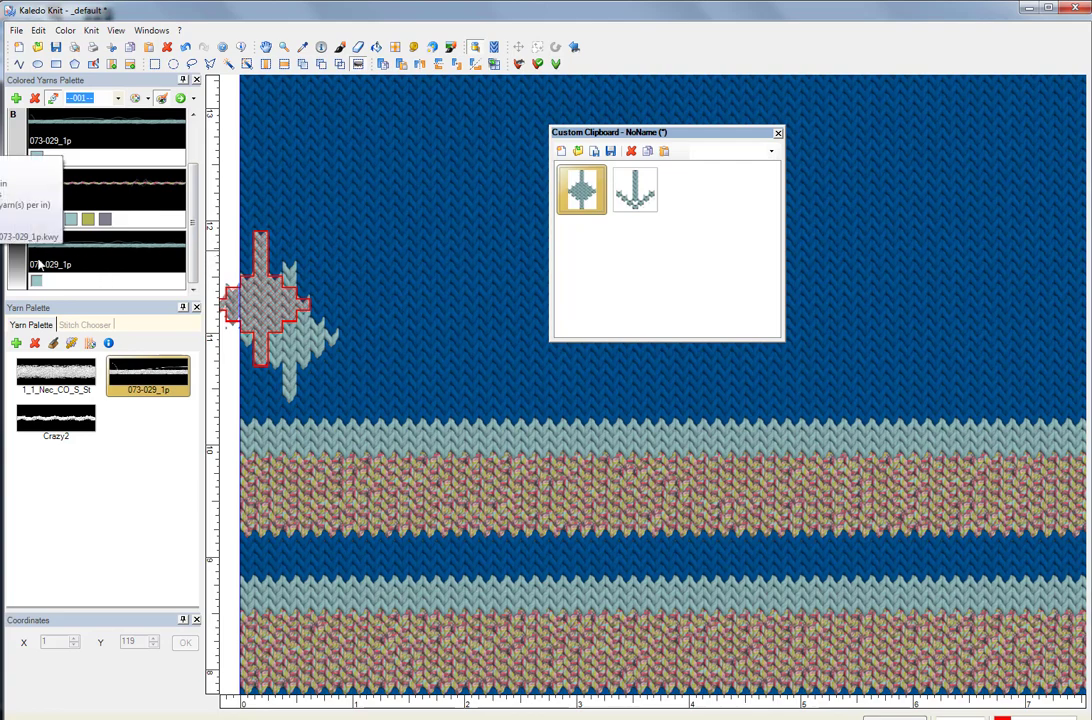
click(332, 275)
key(ctrl+v)
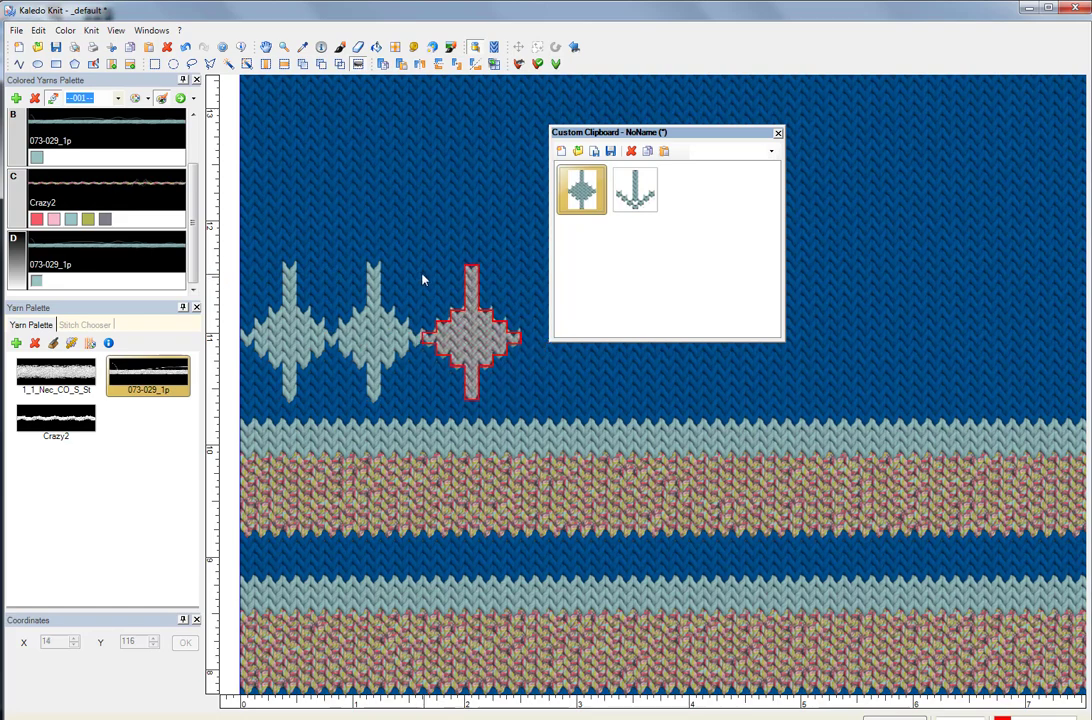
click(421, 278)
key(ctrl+v)
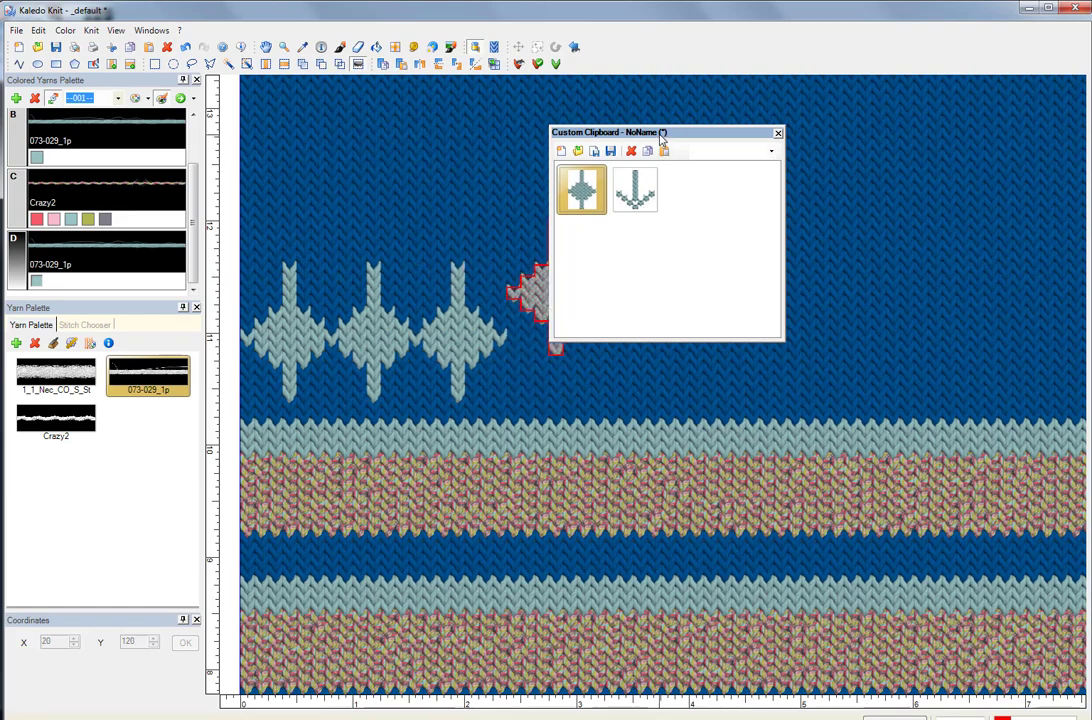
Step: Move the Custom Clipboard window aside, extend the row with four more touching diamond copies and end the pasting
drag(656, 132, 1025, 65)
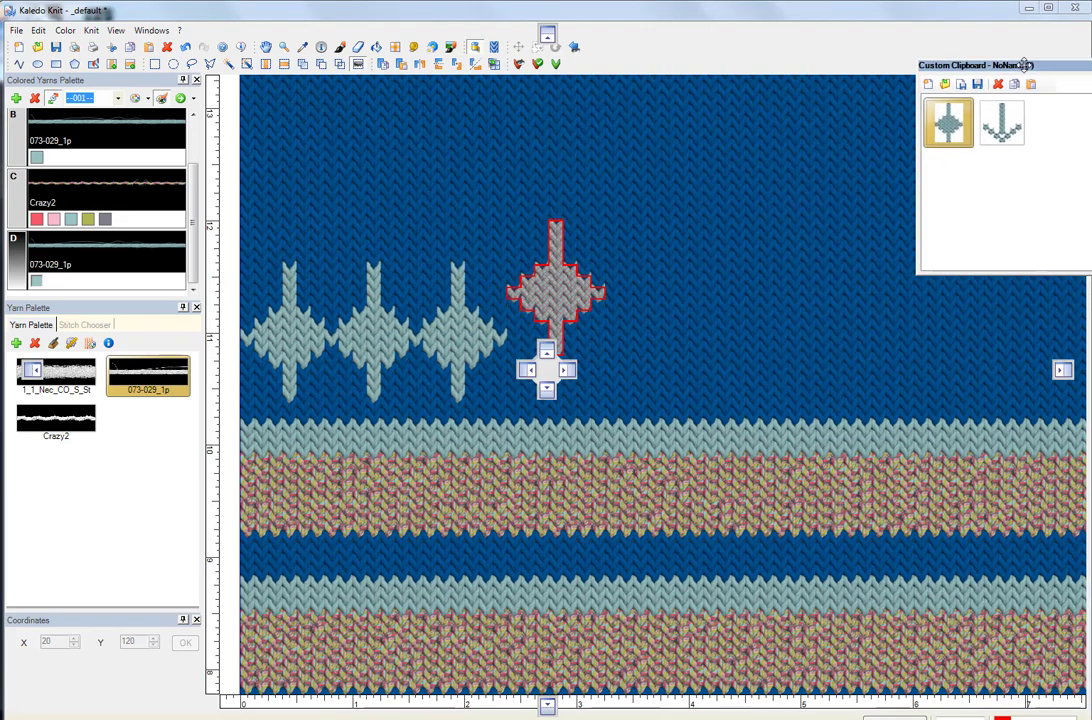
click(505, 283)
key(ctrl+v)
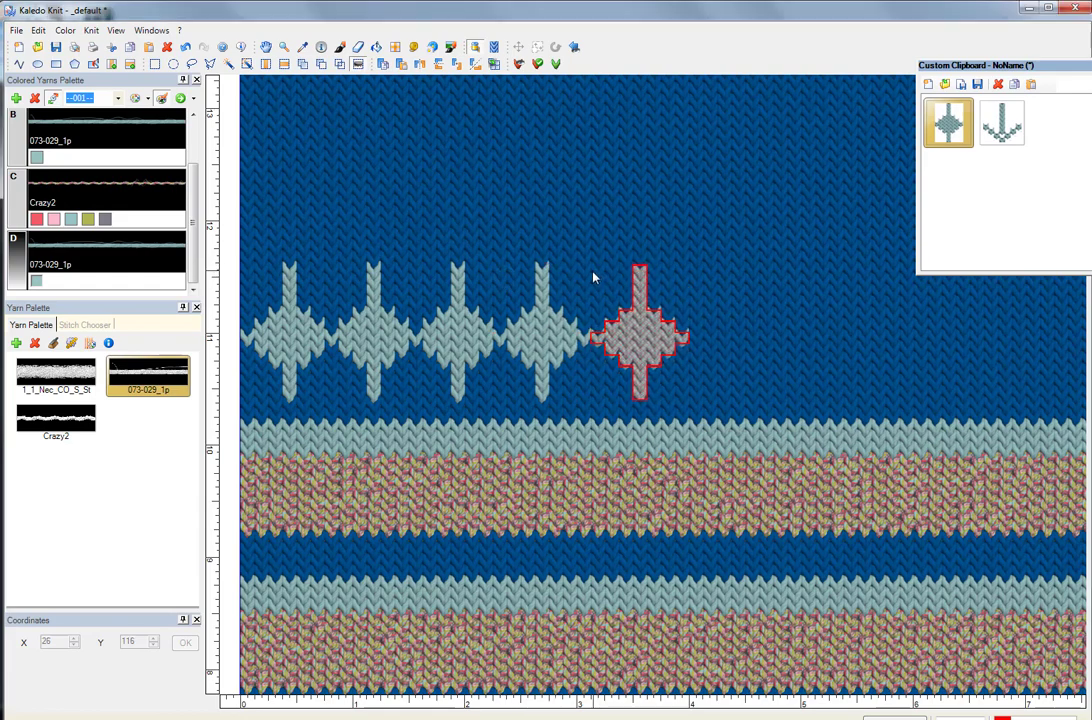
click(587, 278)
key(ctrl+v)
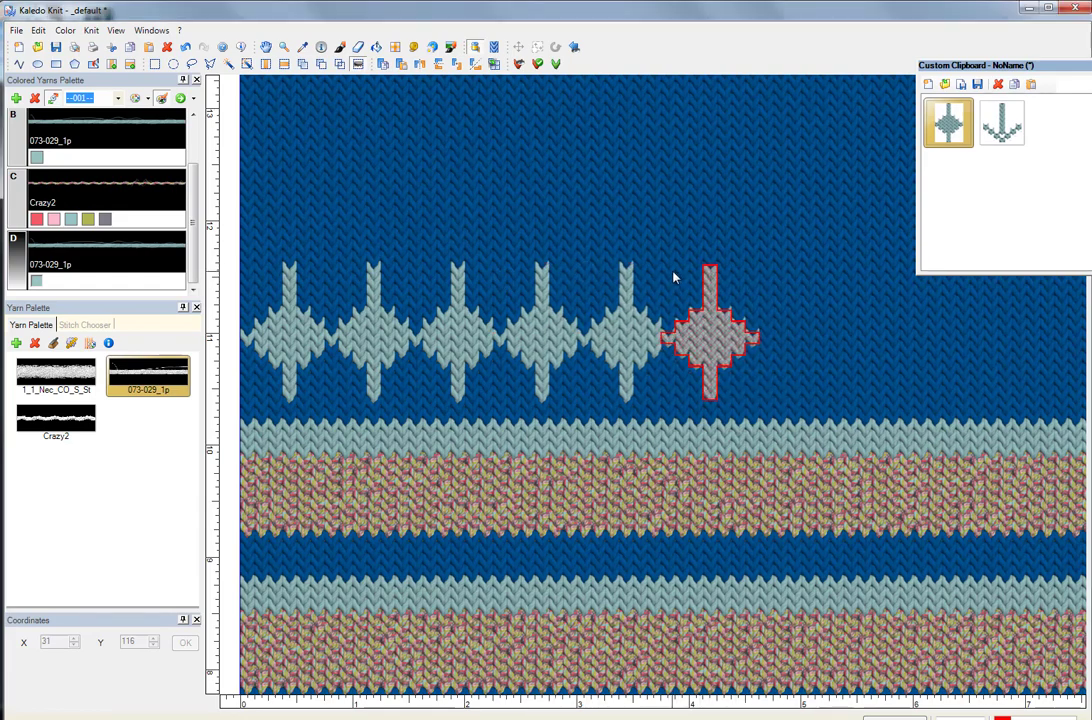
click(674, 277)
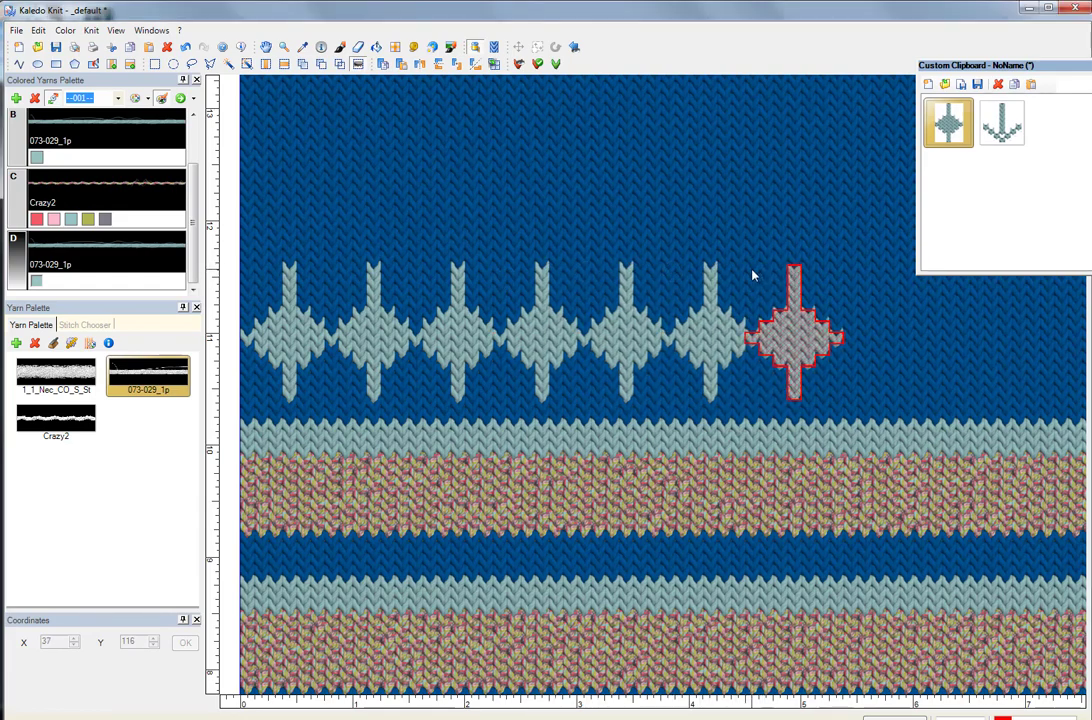
click(754, 276)
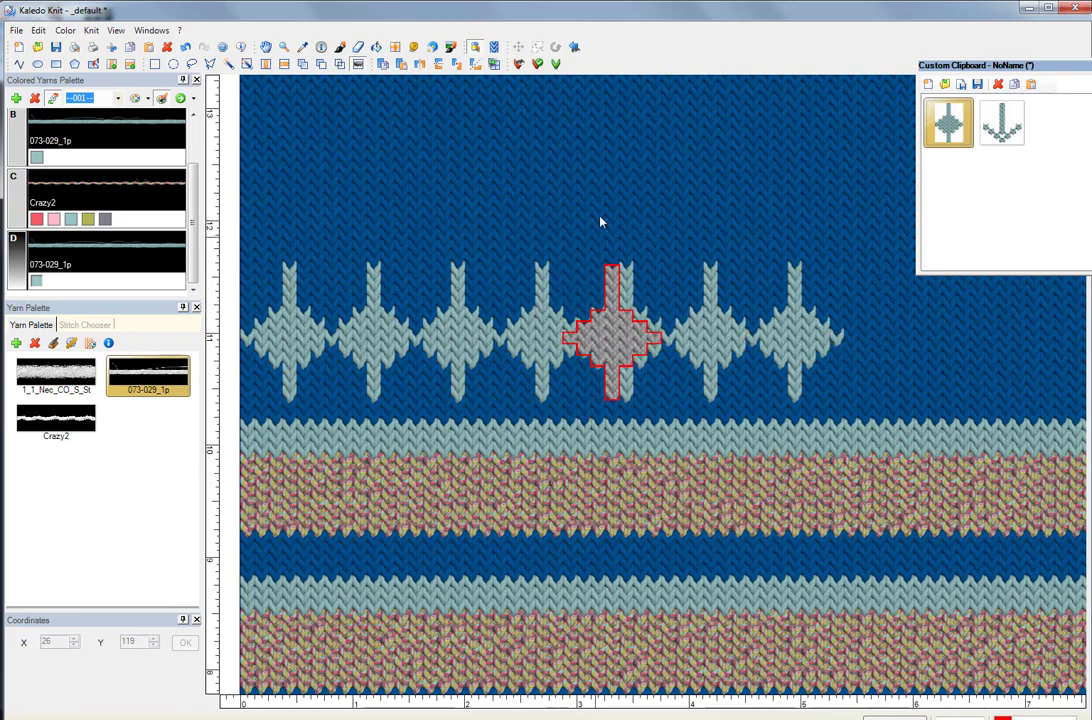
key(Escape)
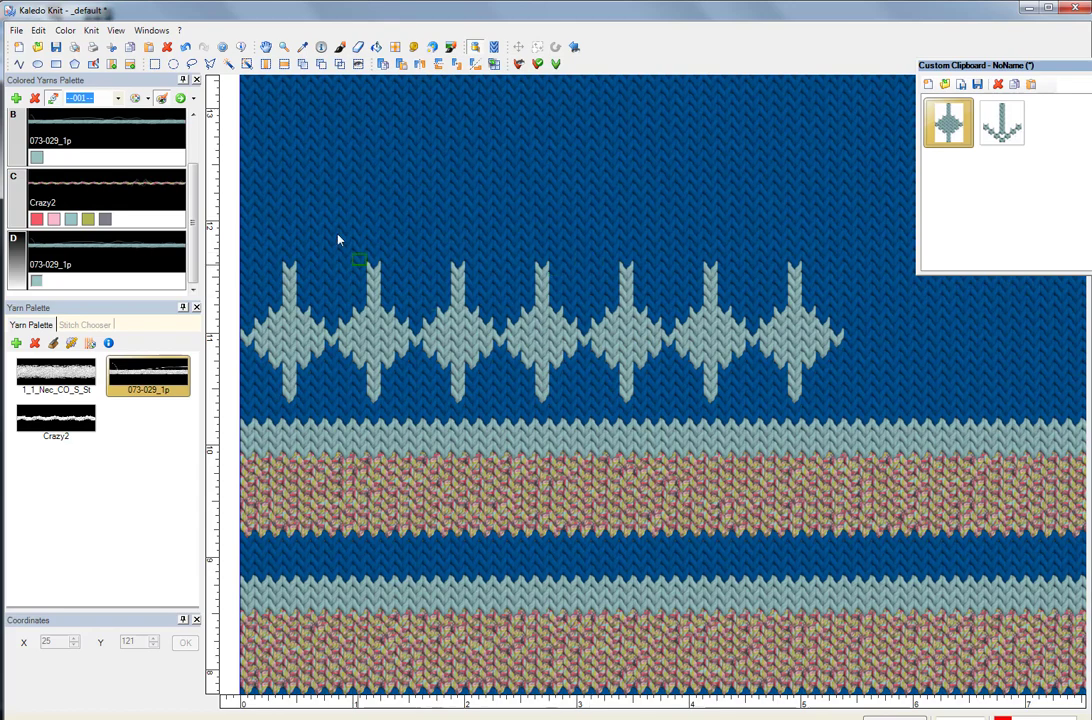
Step: Select the row of seven diamonds without its last edge stitch, repeat it across to the fabric's right edge and clear the selection
click(155, 63)
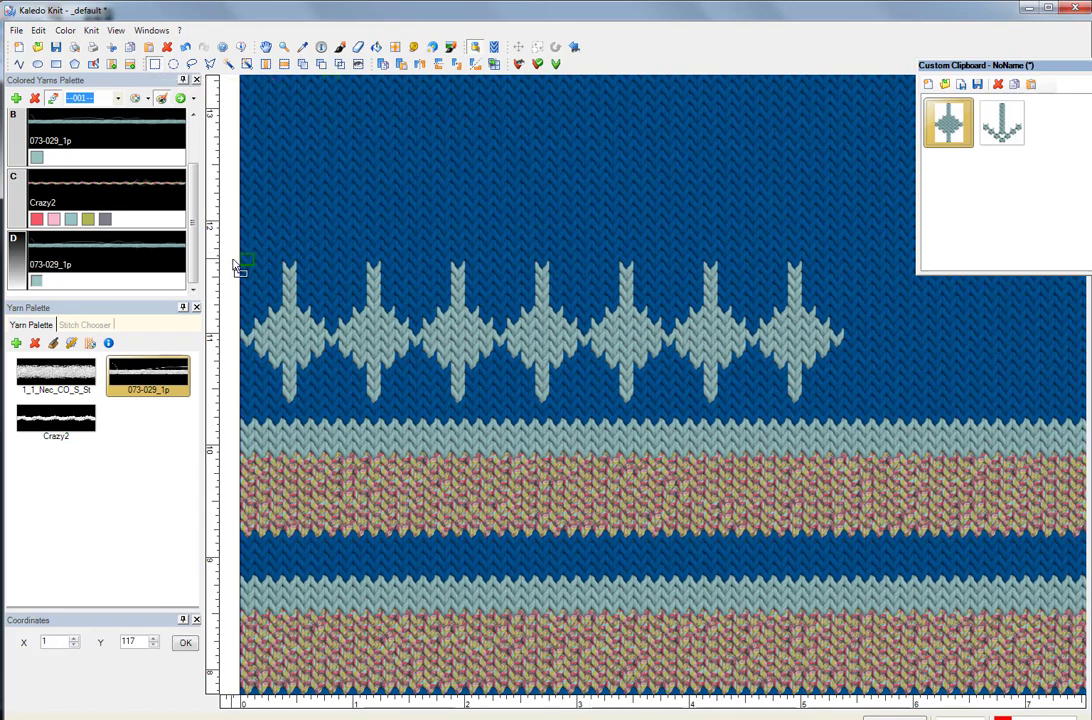
drag(248, 266, 821, 405)
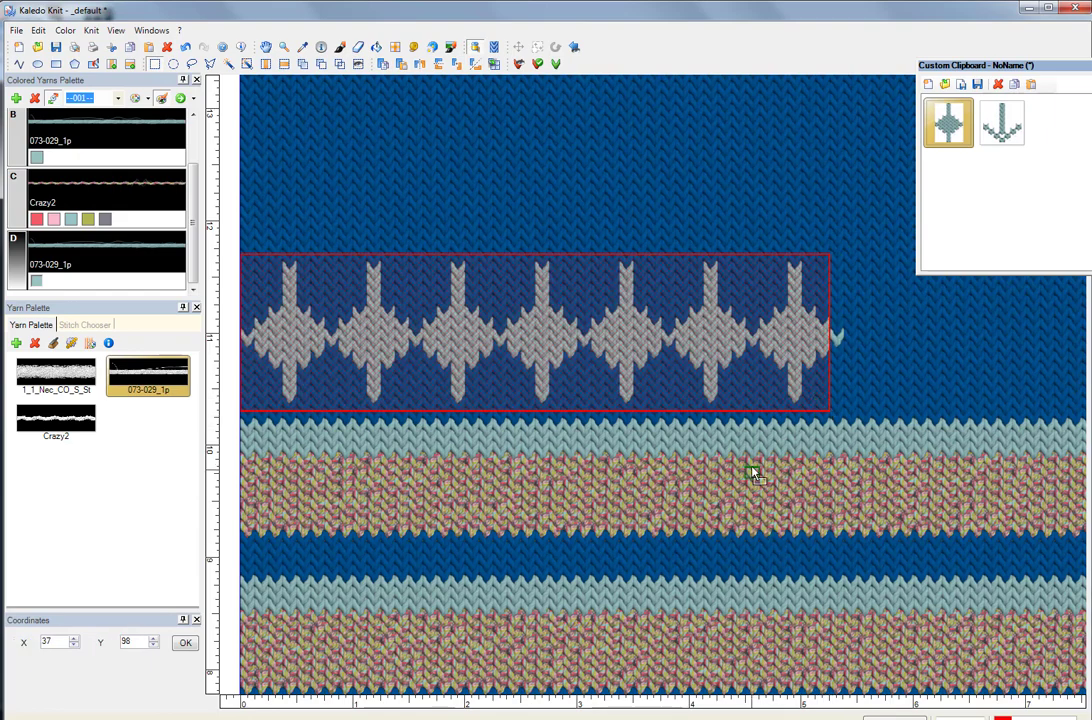
drag(780, 368, 902, 370)
scroll(678, 358, right, 5)
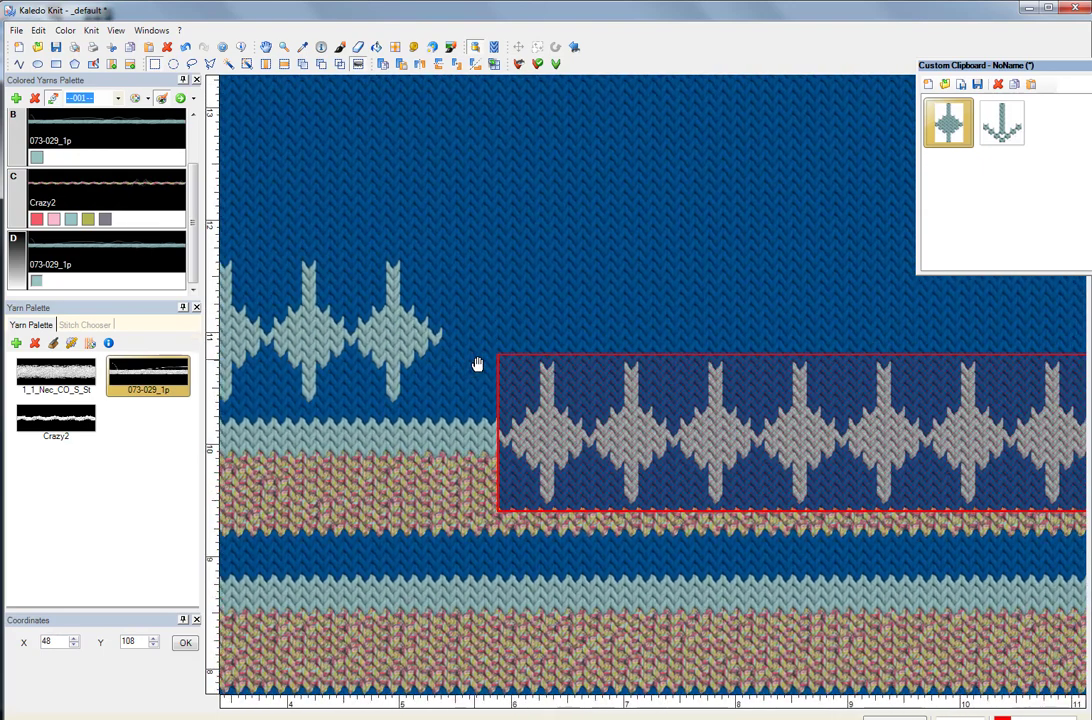
drag(472, 323, 236, 345)
drag(438, 231, 428, 343)
click(436, 347)
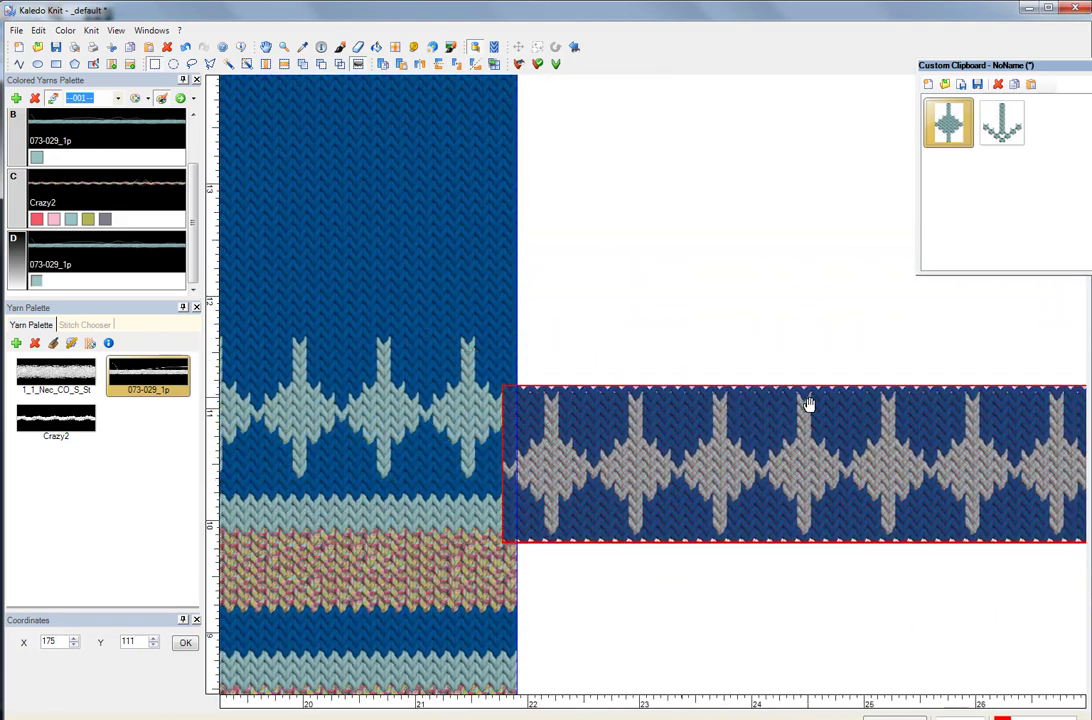
key(Escape)
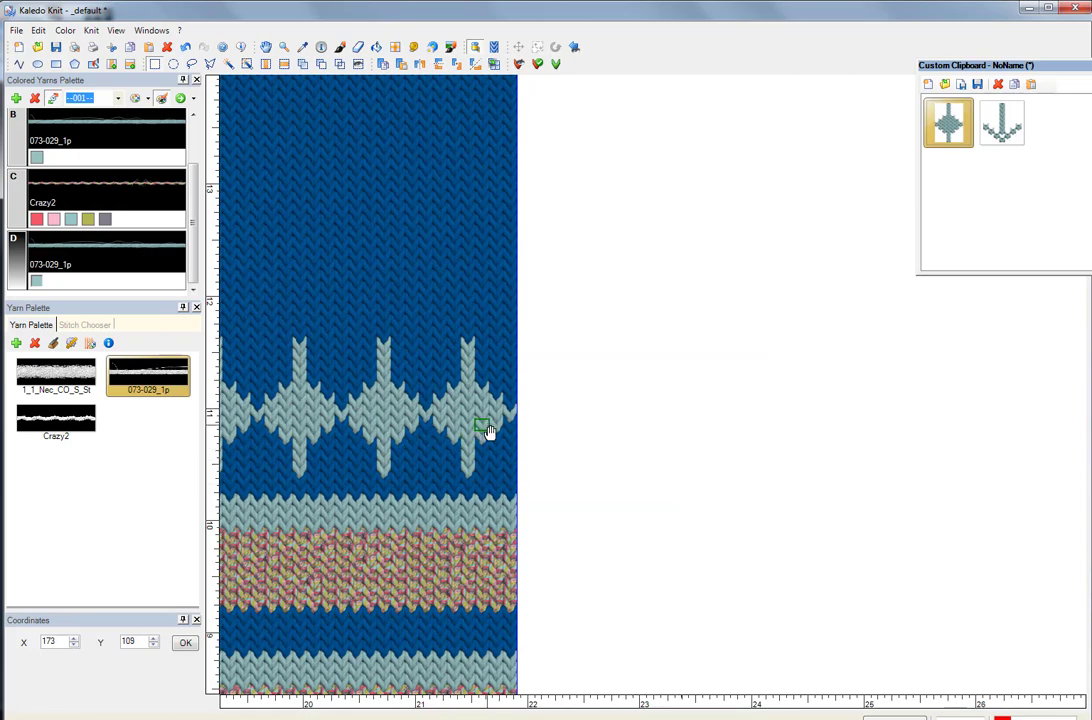
scroll(485, 446, down, 2)
drag(441, 493, 914, 478)
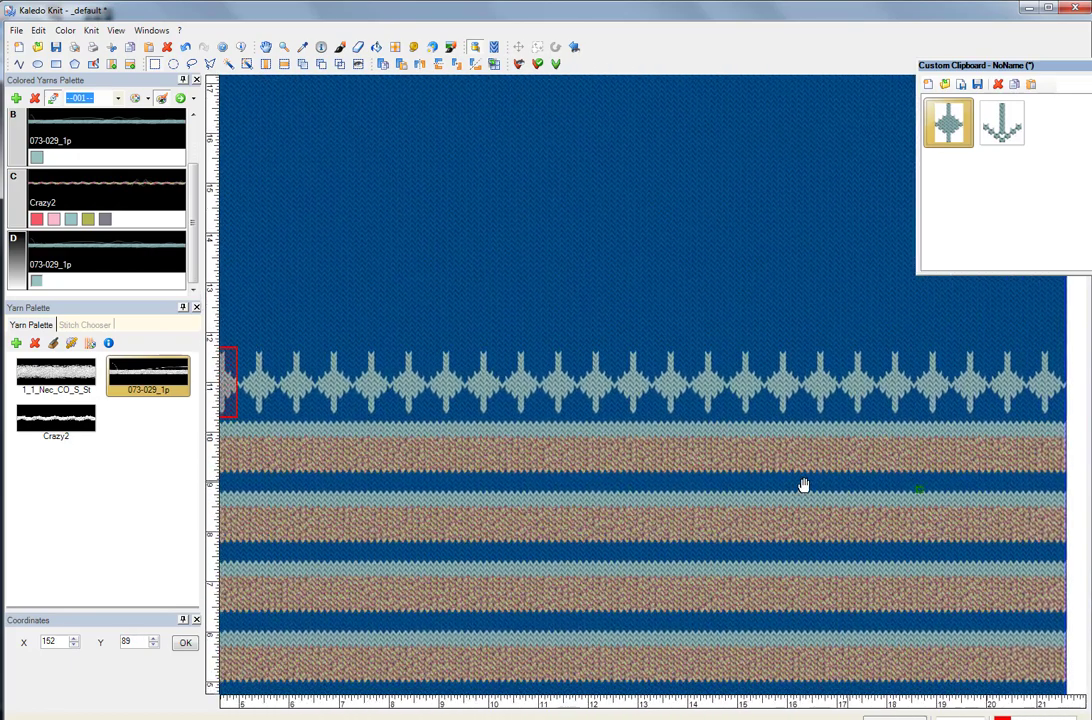
drag(425, 480, 683, 484)
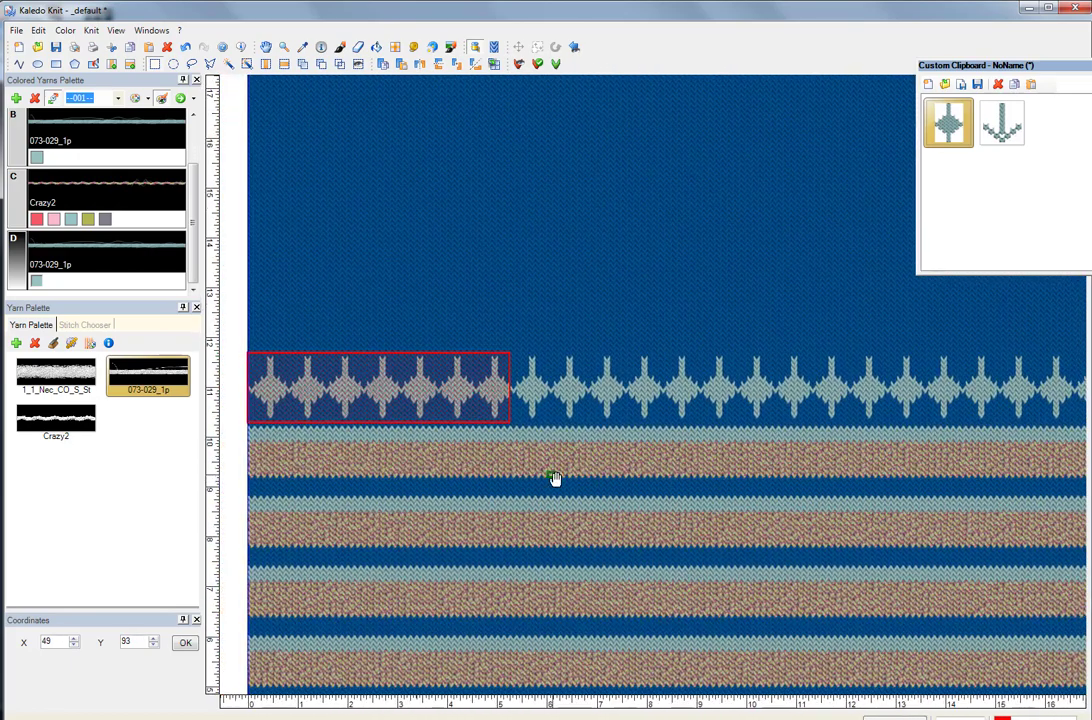
click(558, 484)
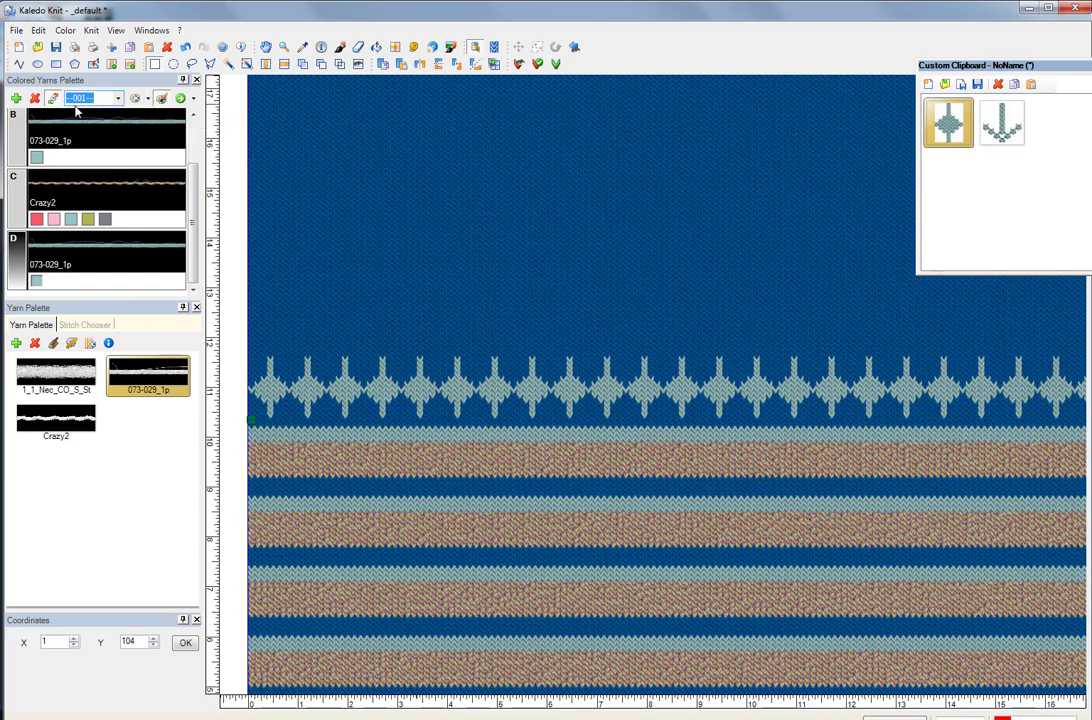
Step: Remove the duplicate colored yarns from the Colored Yarns Palette, accepting that the action is irreversible
click(194, 100)
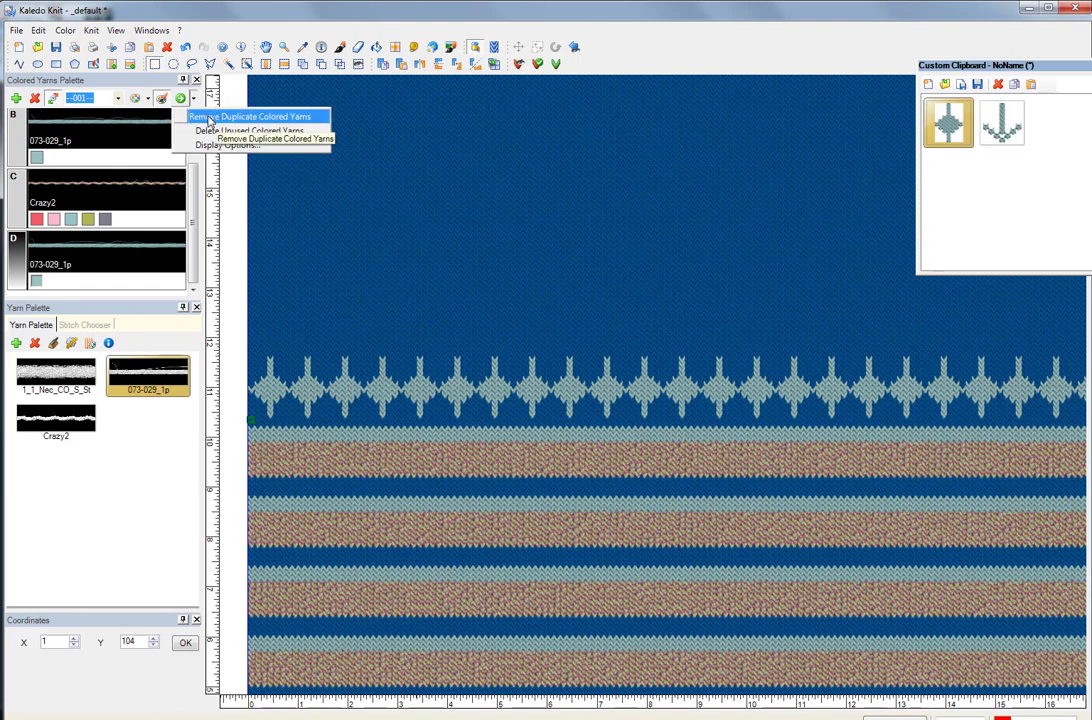
click(250, 117)
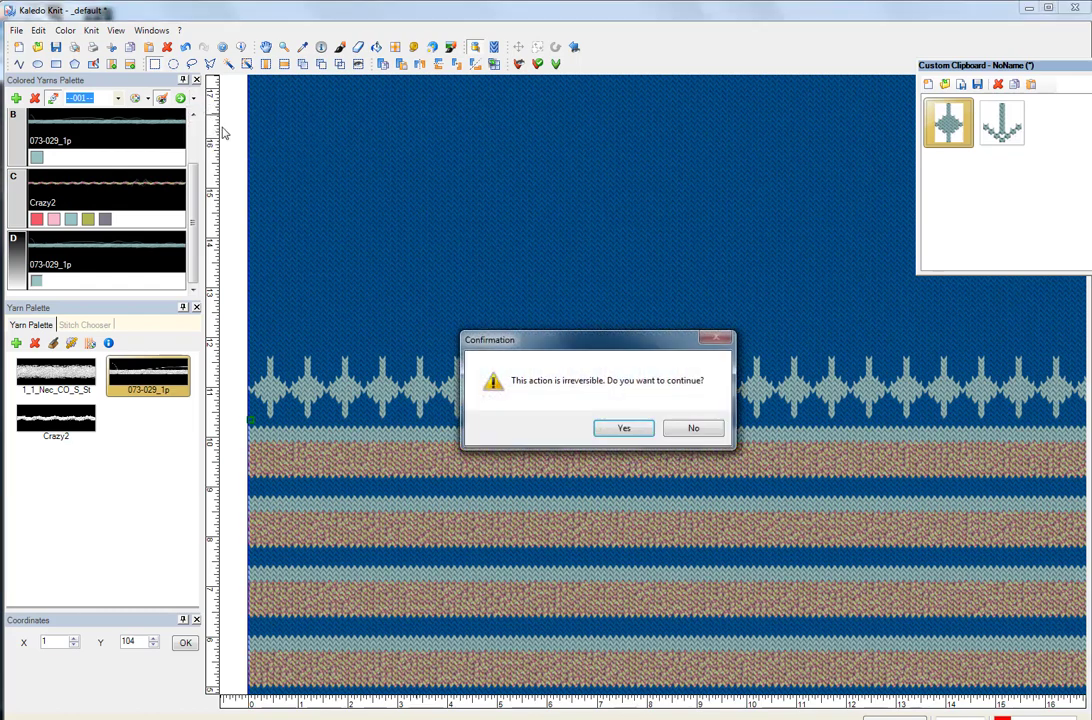
click(641, 430)
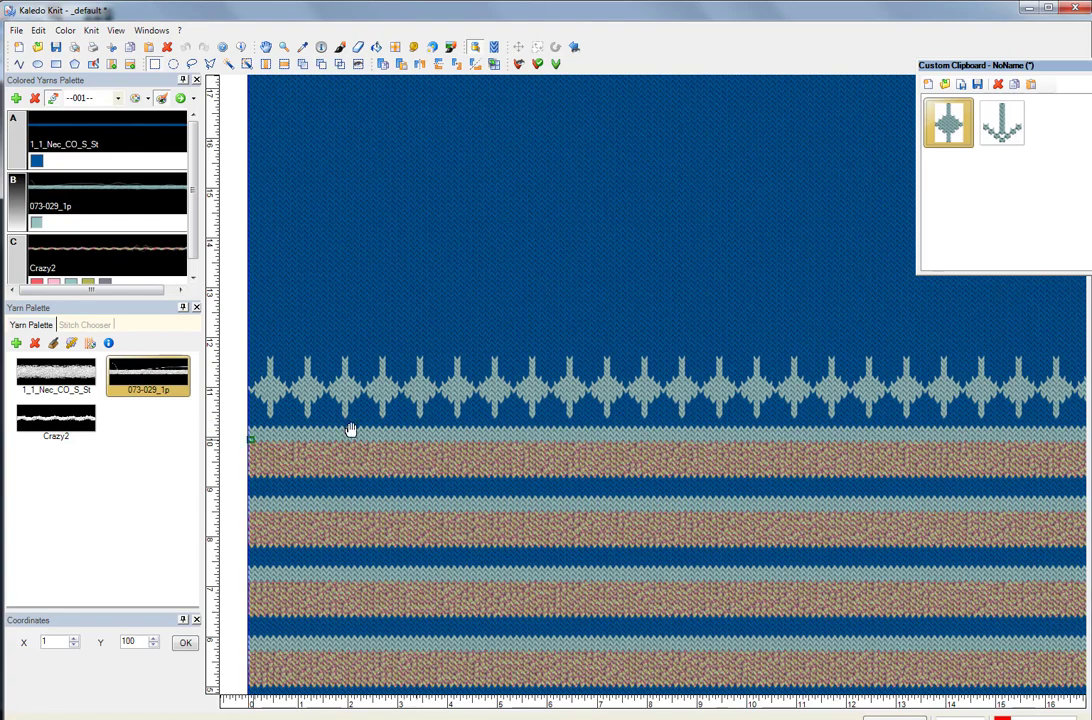
Step: Paste the anchor motif from the custom clipboard and place one copy above the diamond row, centred between the first two diamonds
click(1008, 122)
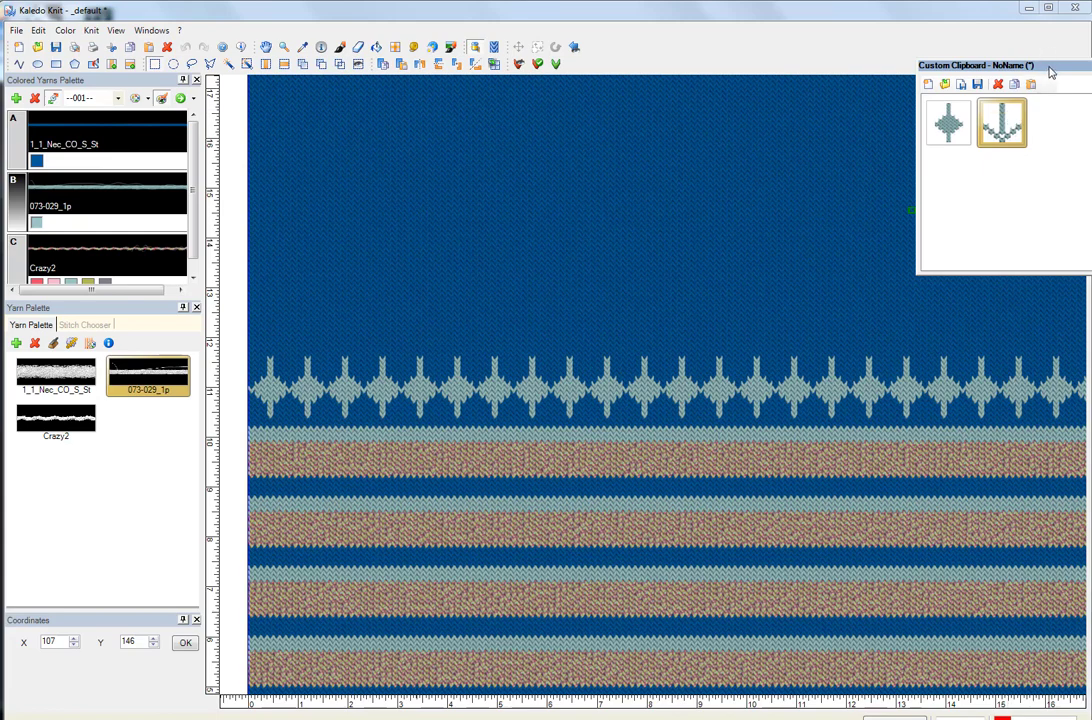
drag(1050, 72, 785, 71)
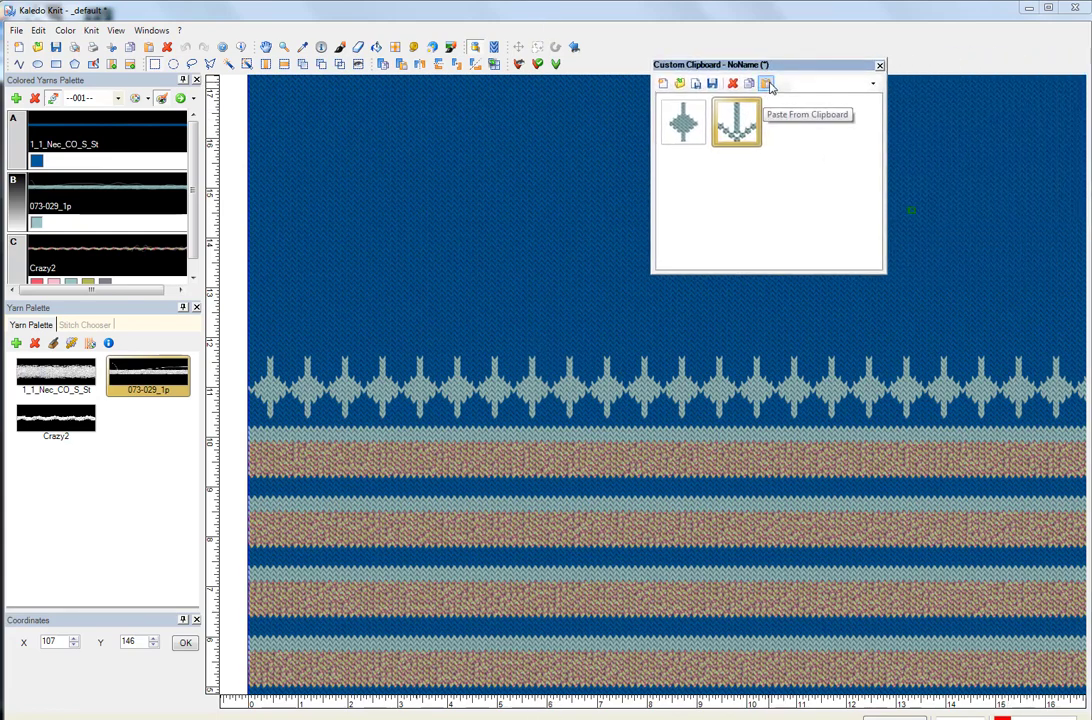
click(767, 85)
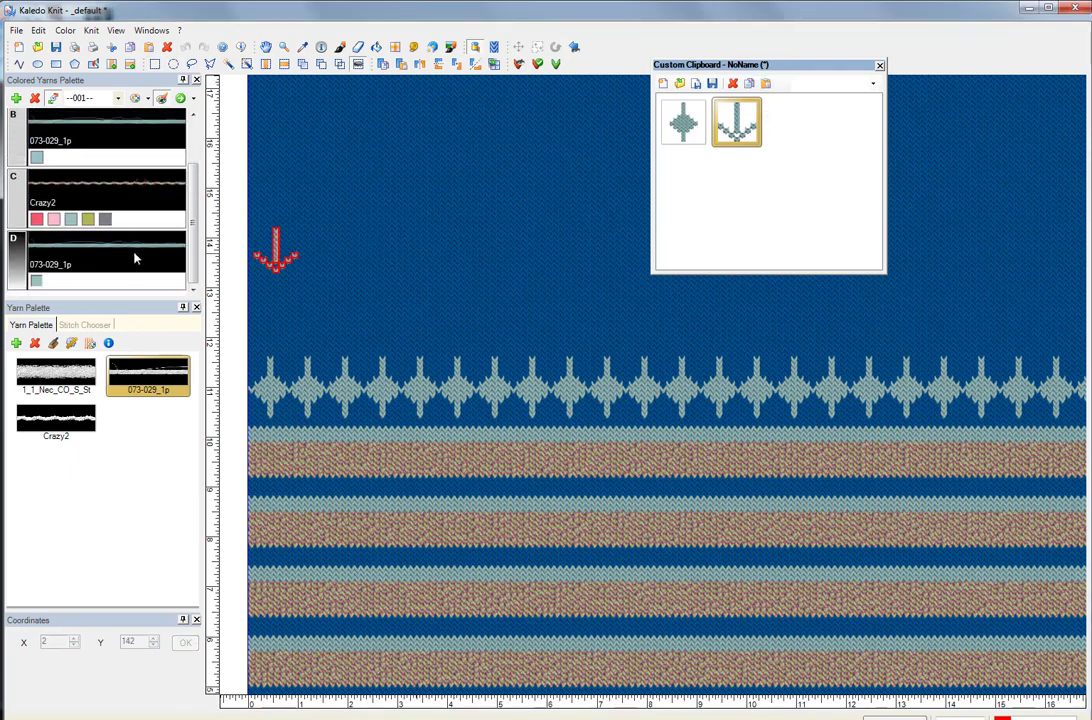
click(275, 322)
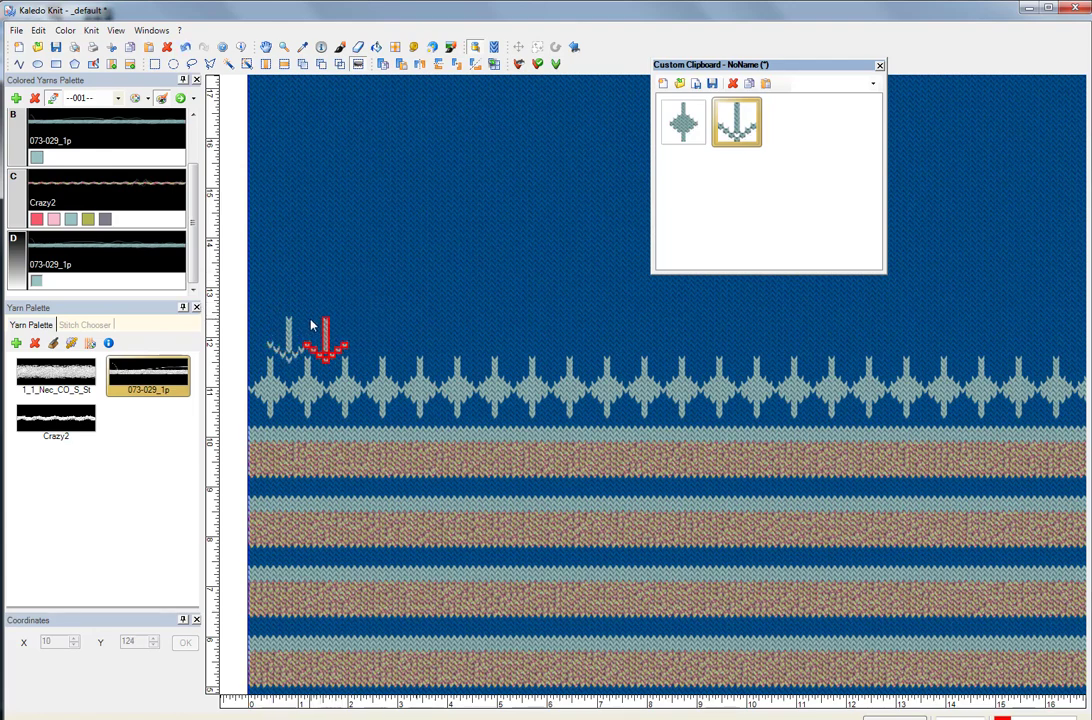
click(312, 325)
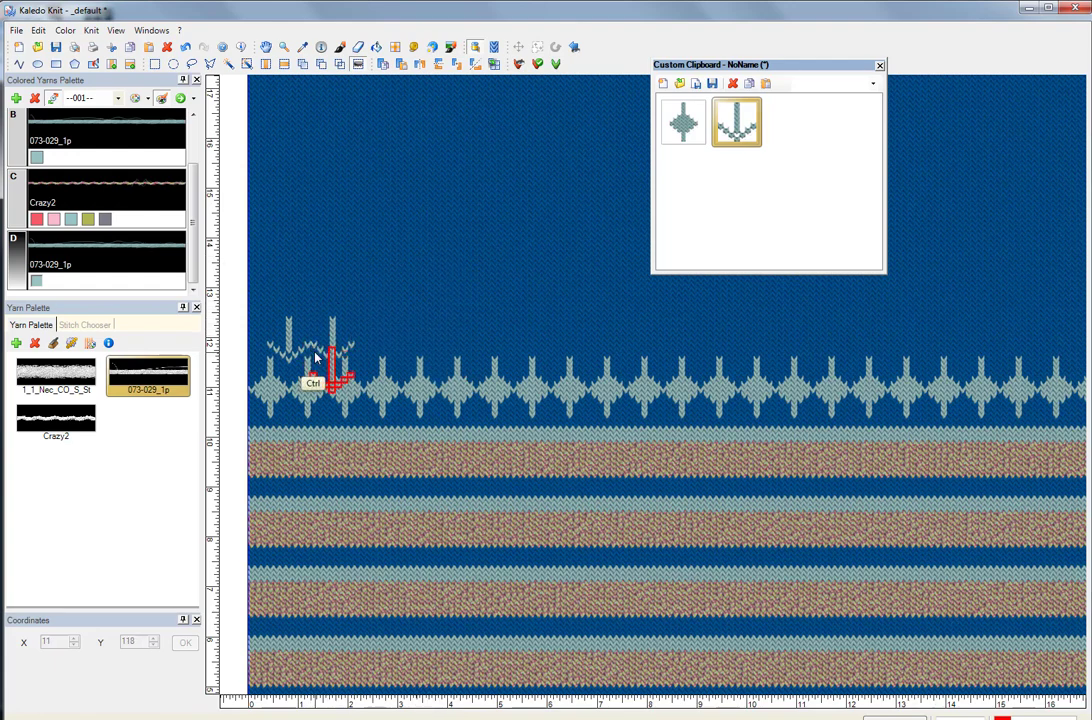
ctrl+scroll(312, 350, up, 2)
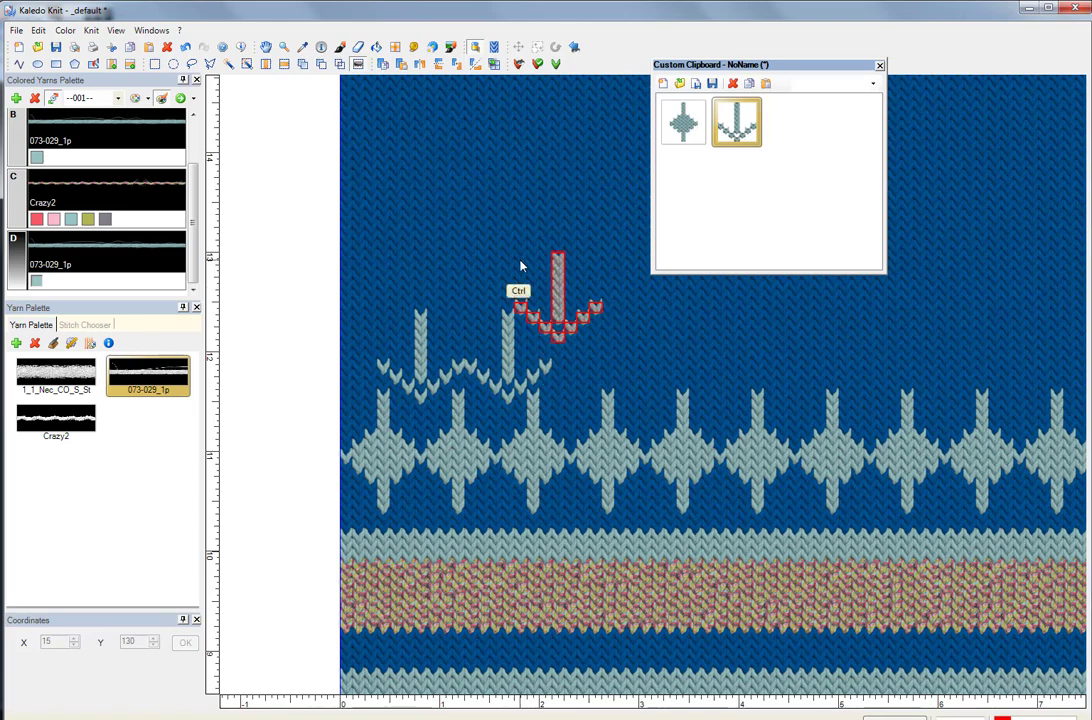
key(ctrl+z)
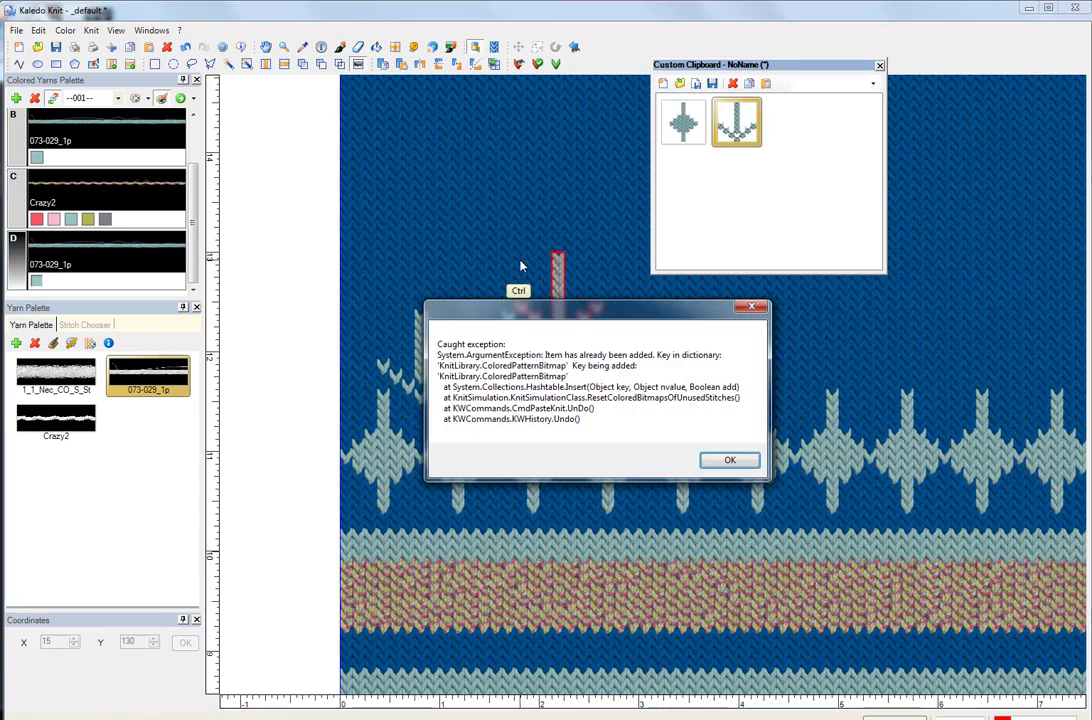
click(733, 461)
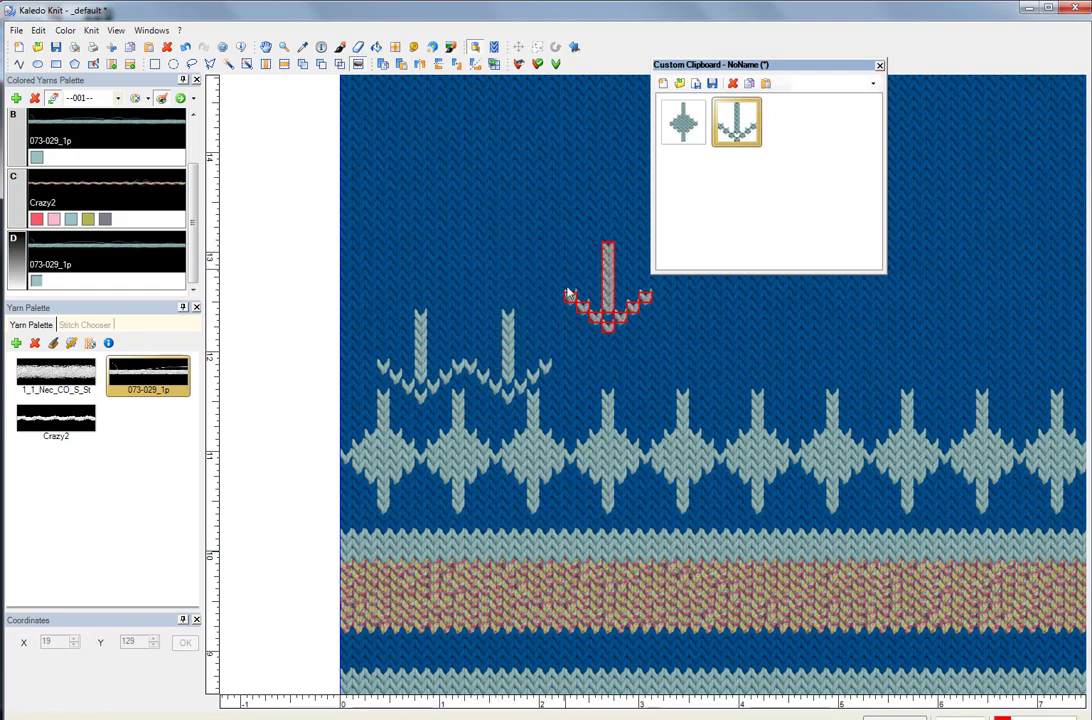
key(ctrl+z)
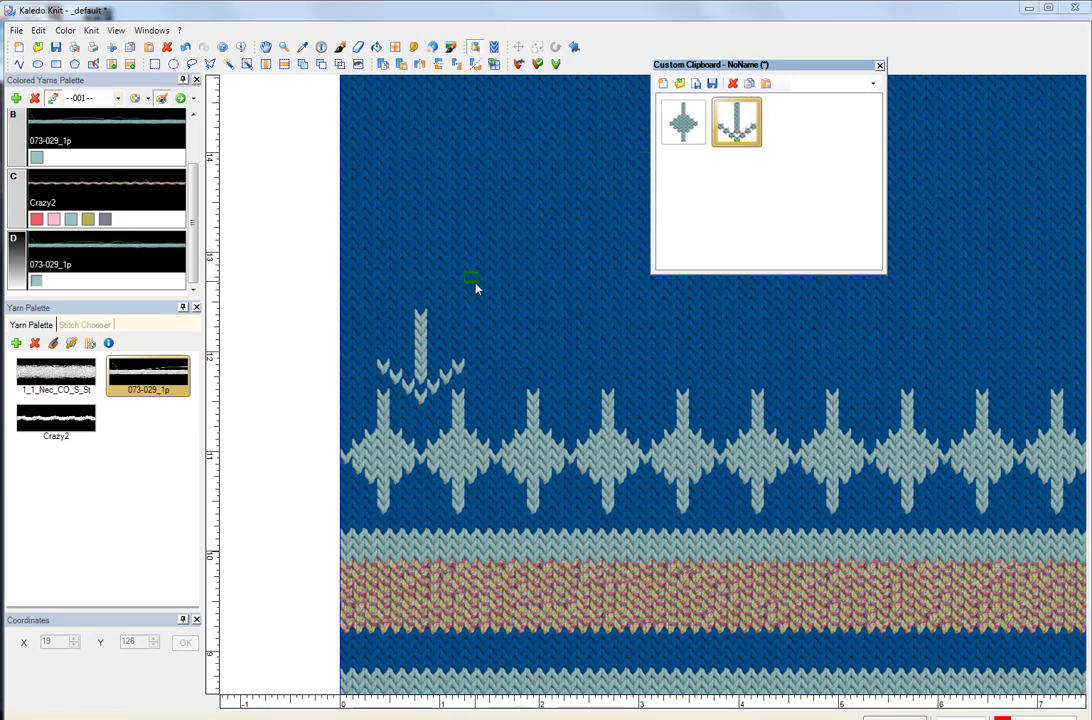
Step: Paste the anchor motif again, adding three copies centred between the following diamonds and a cropped one at the fabric's left edge
click(766, 84)
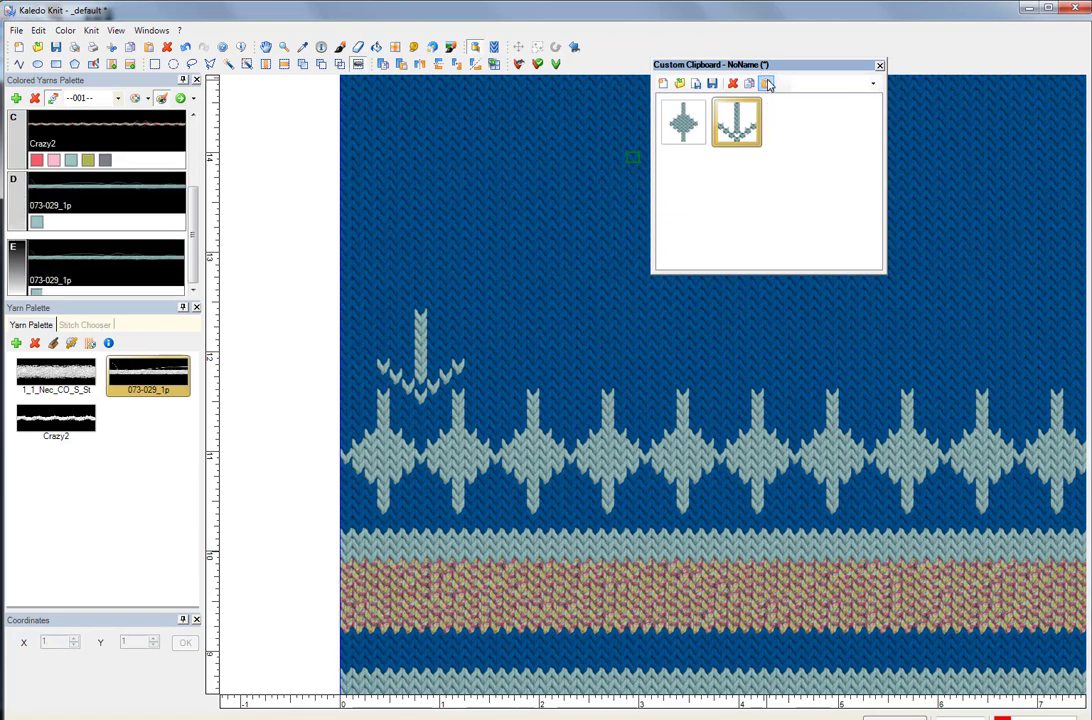
click(455, 325)
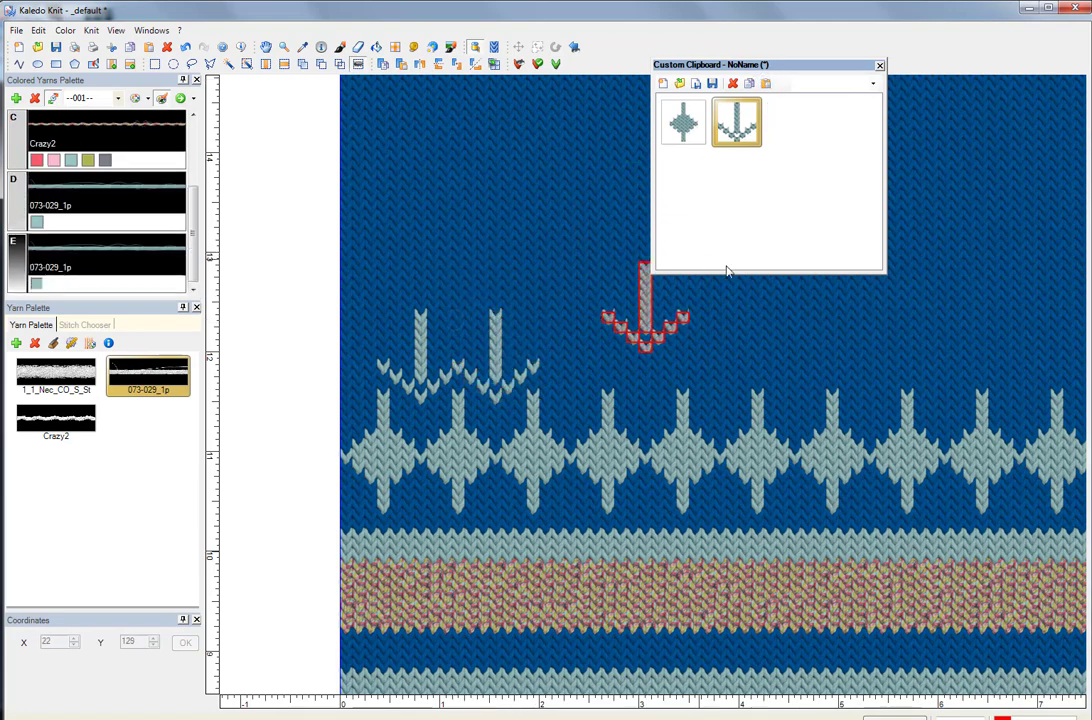
click(537, 322)
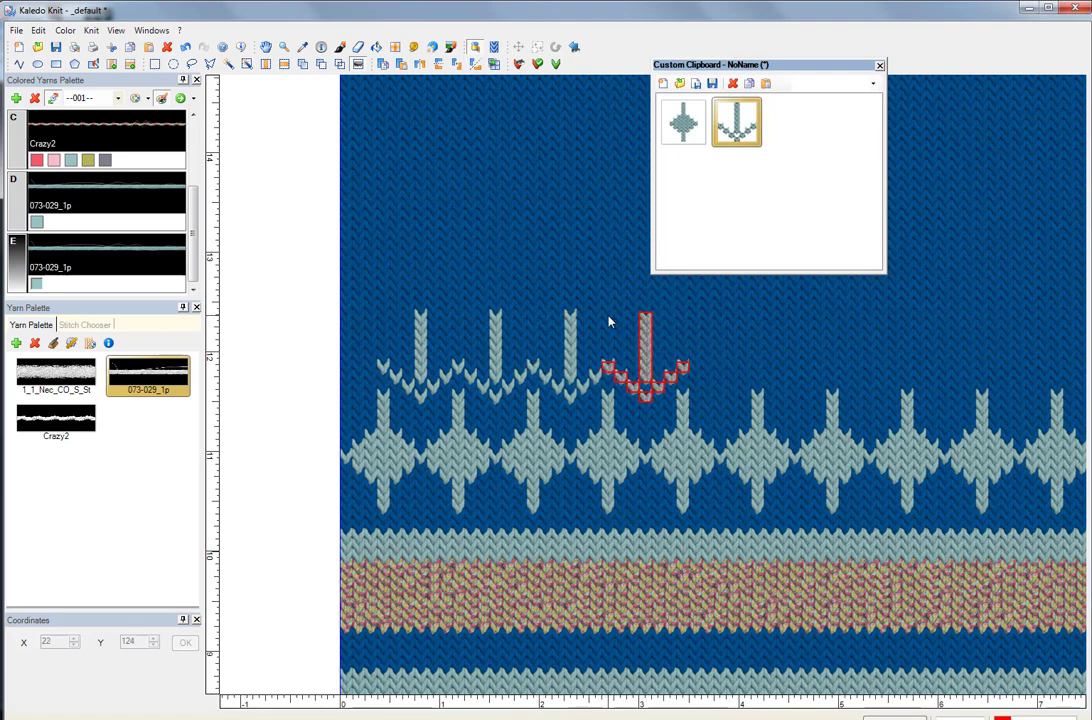
click(609, 322)
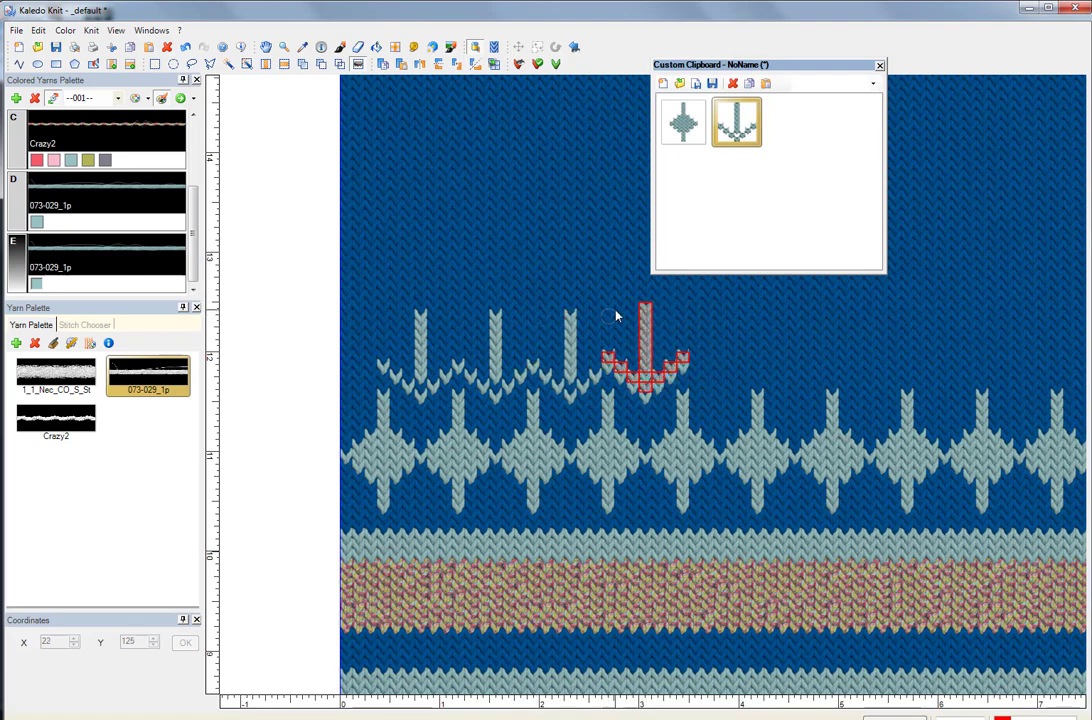
click(309, 321)
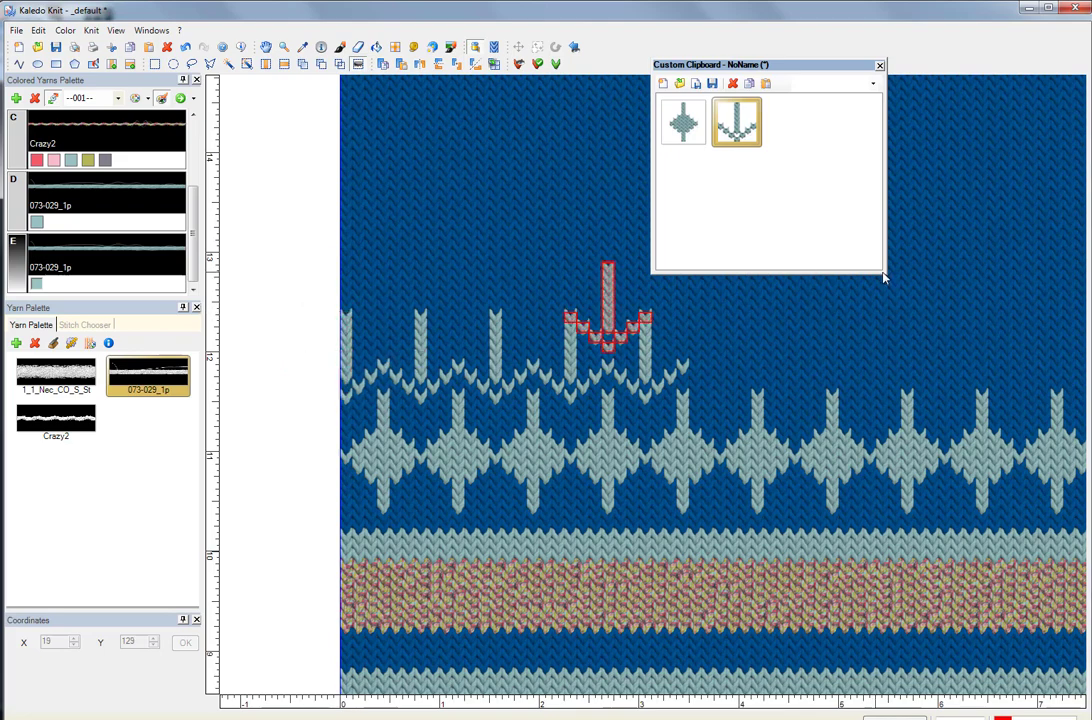
click(692, 318)
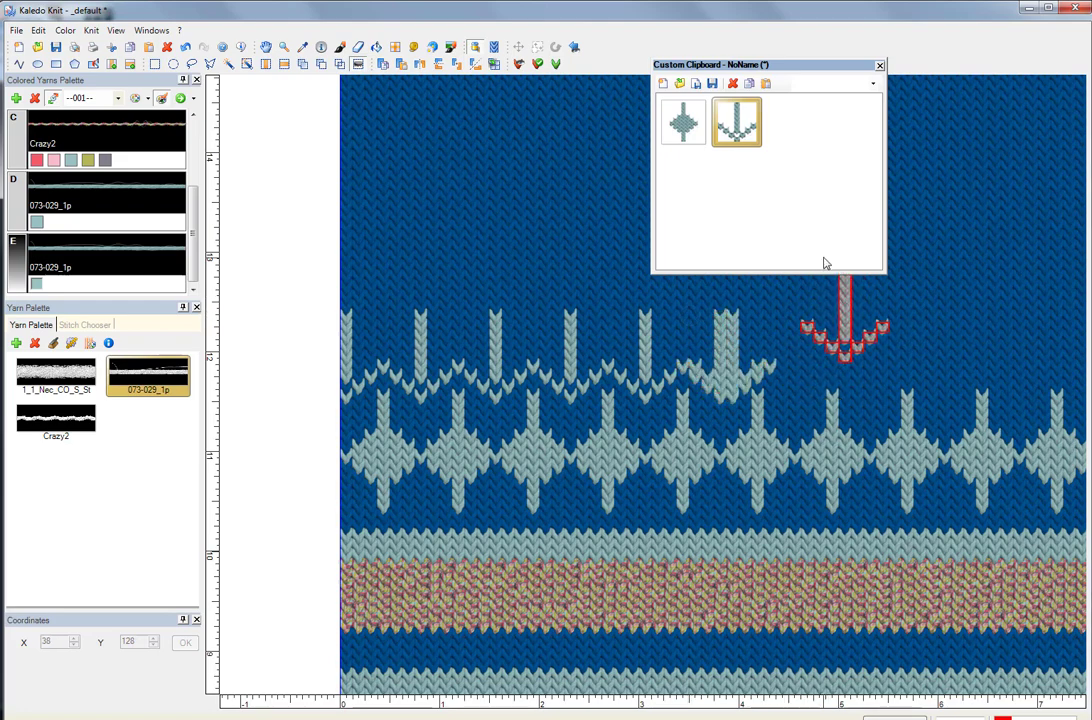
key(ctrl+z)
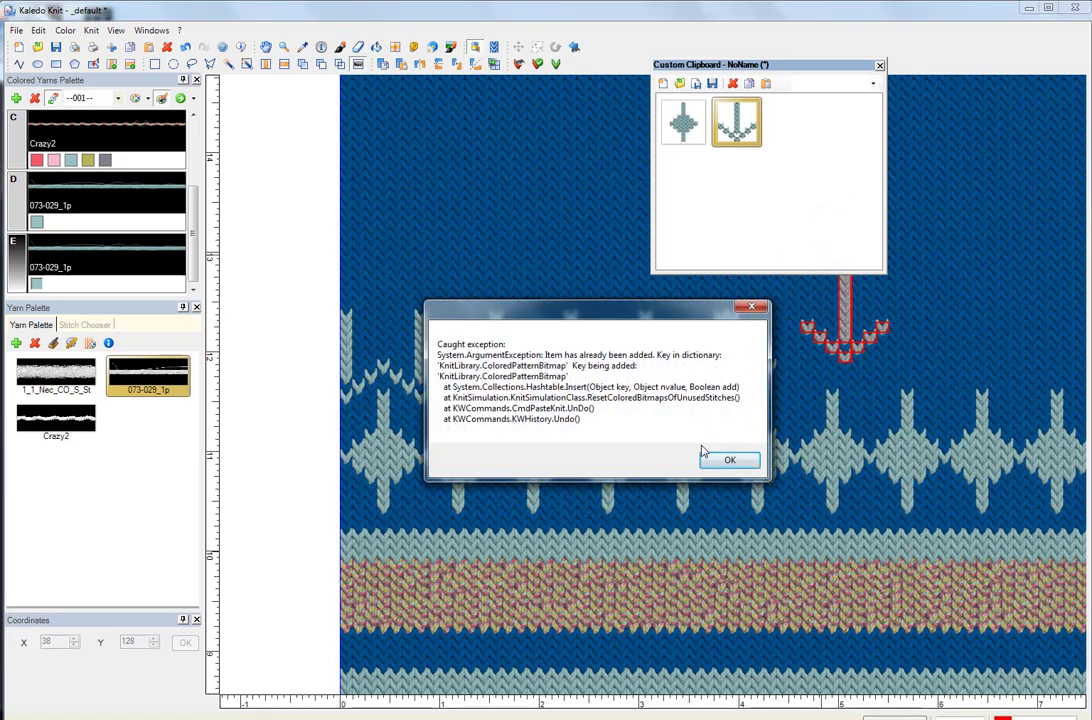
click(733, 462)
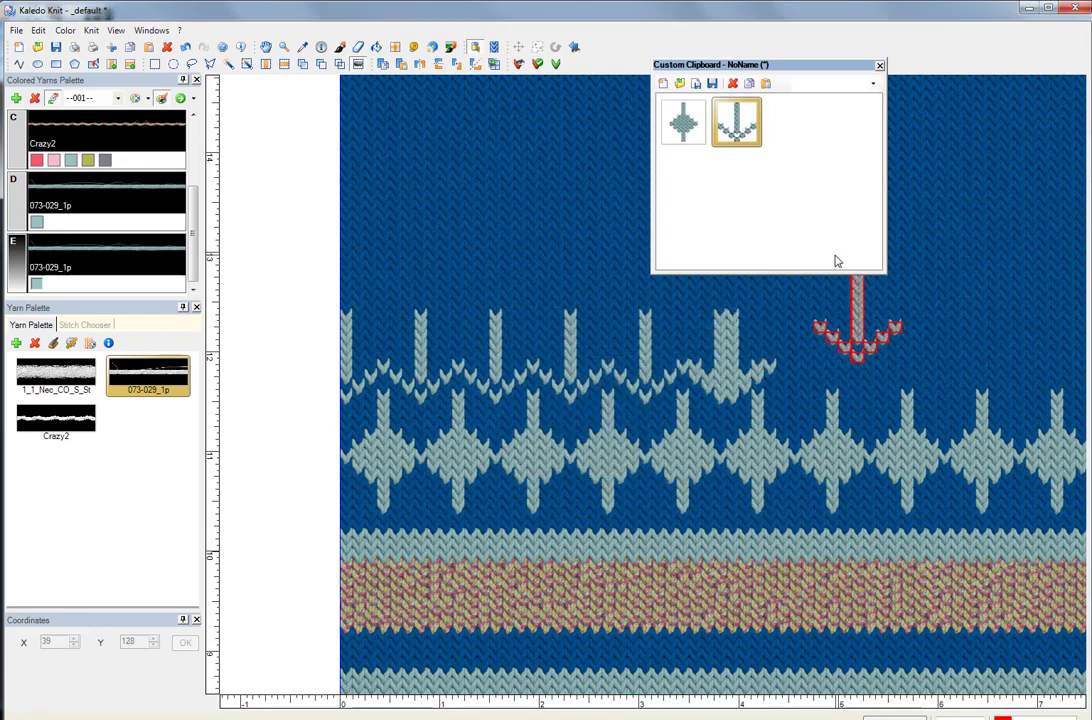
key(ctrl+z)
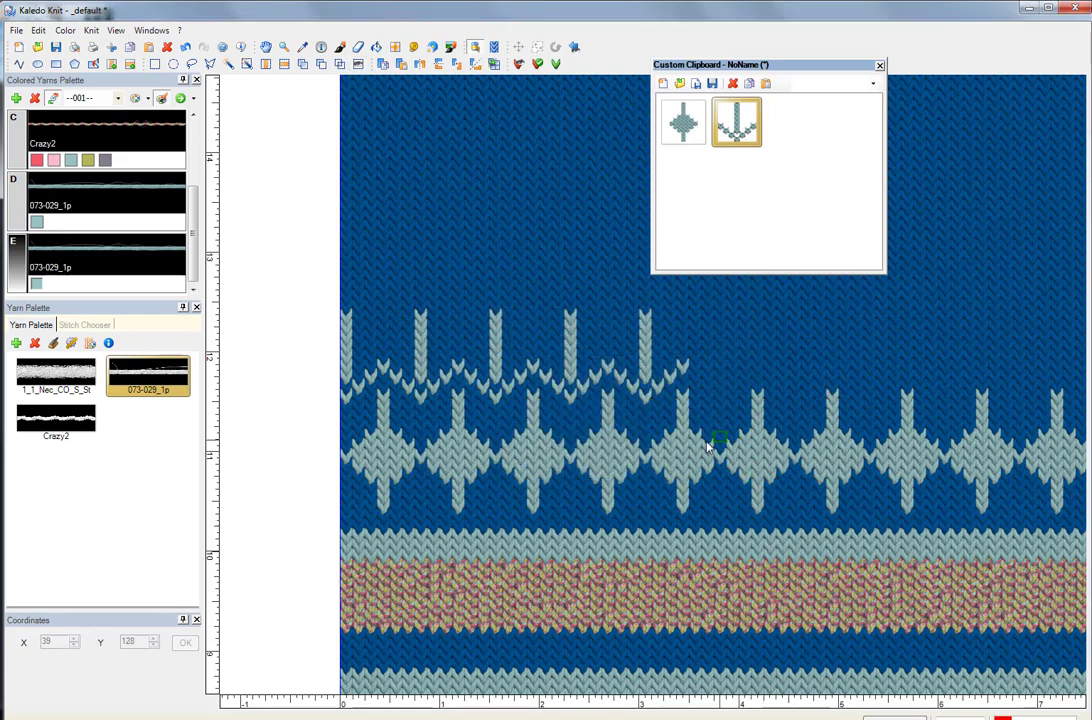
Step: Select the three repeats from the second anchor's shank up to just before the fifth anchor's shank and copy them
drag(628, 490, 568, 463)
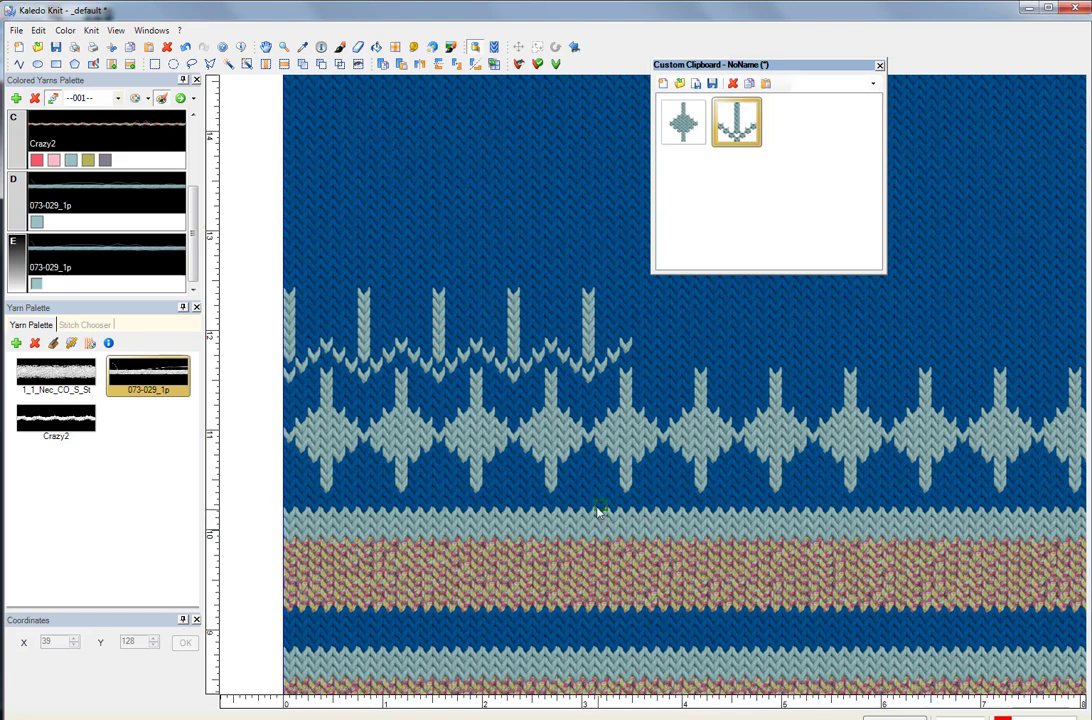
click(155, 65)
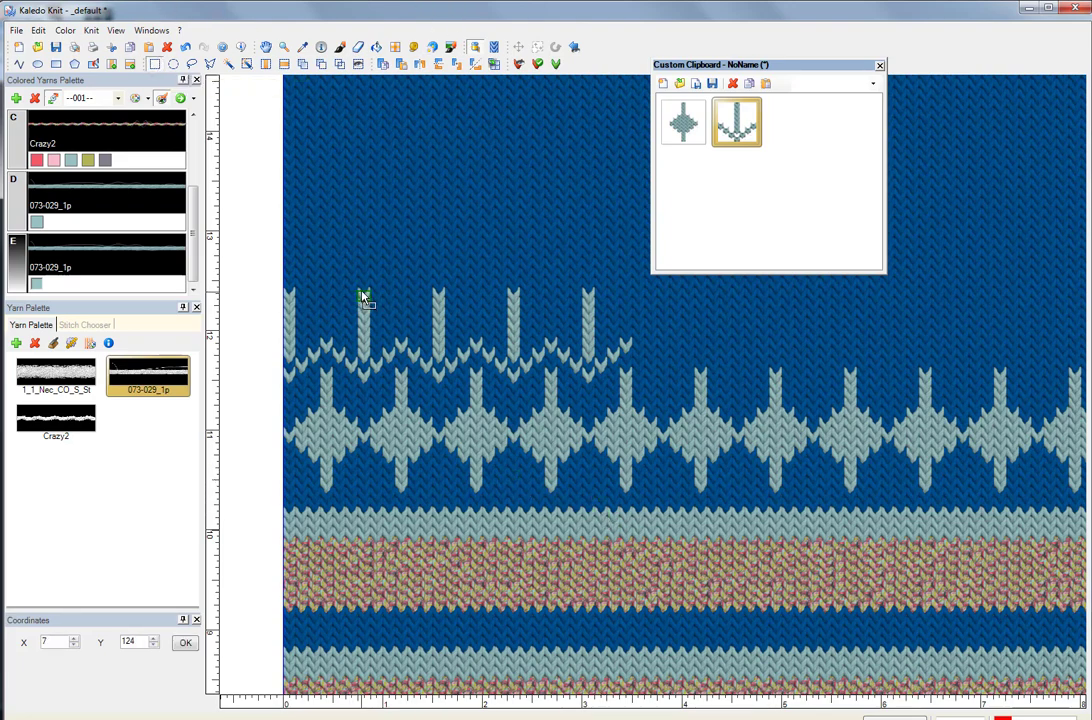
drag(362, 293, 581, 378)
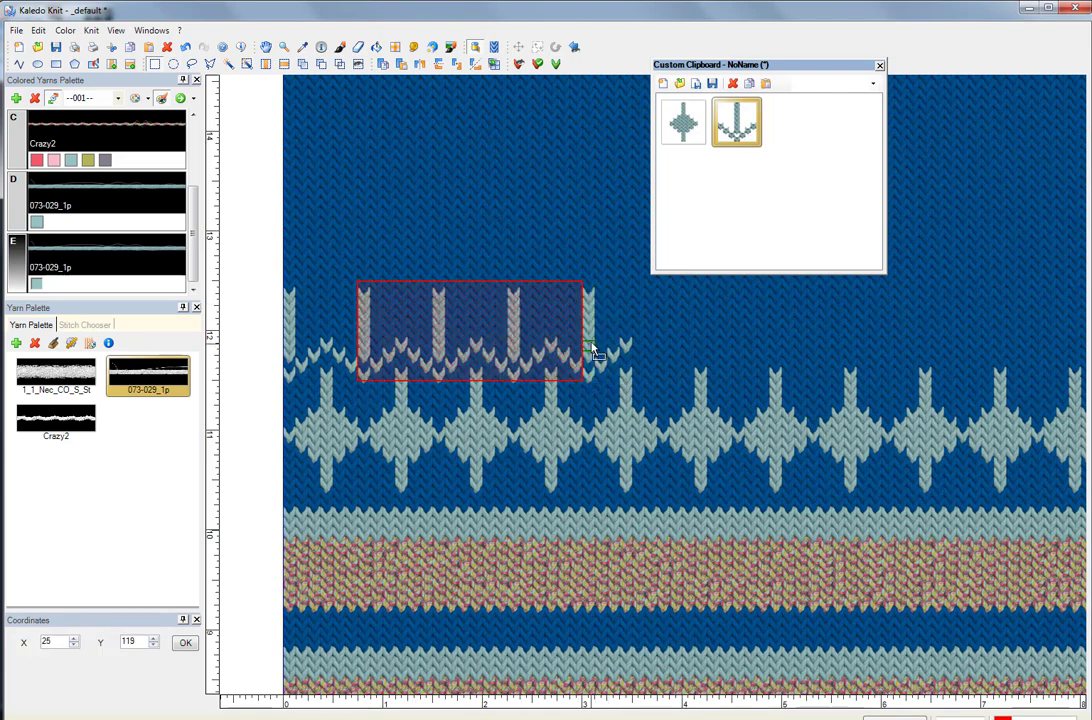
click(592, 352)
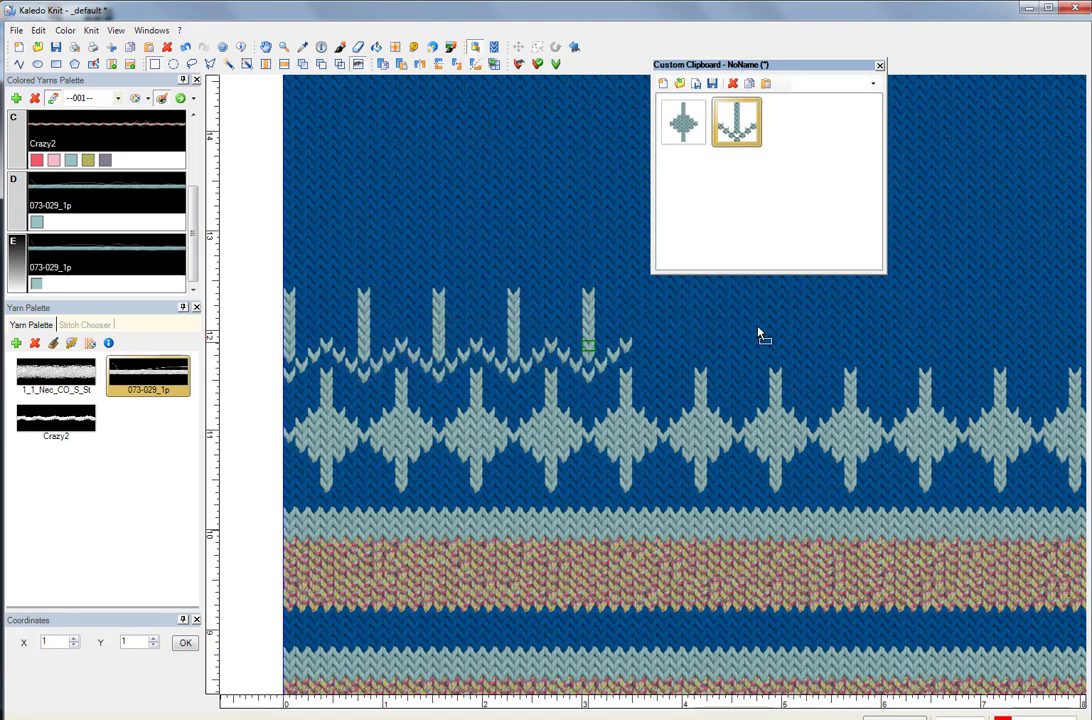
key(ctrl+v)
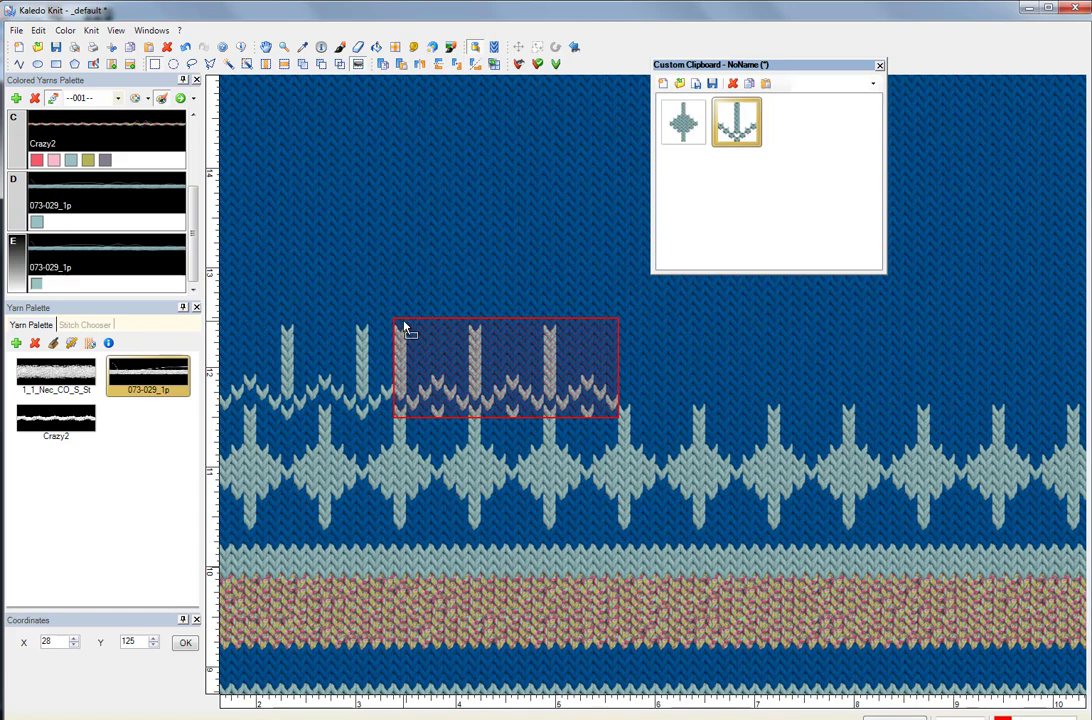
click(407, 329)
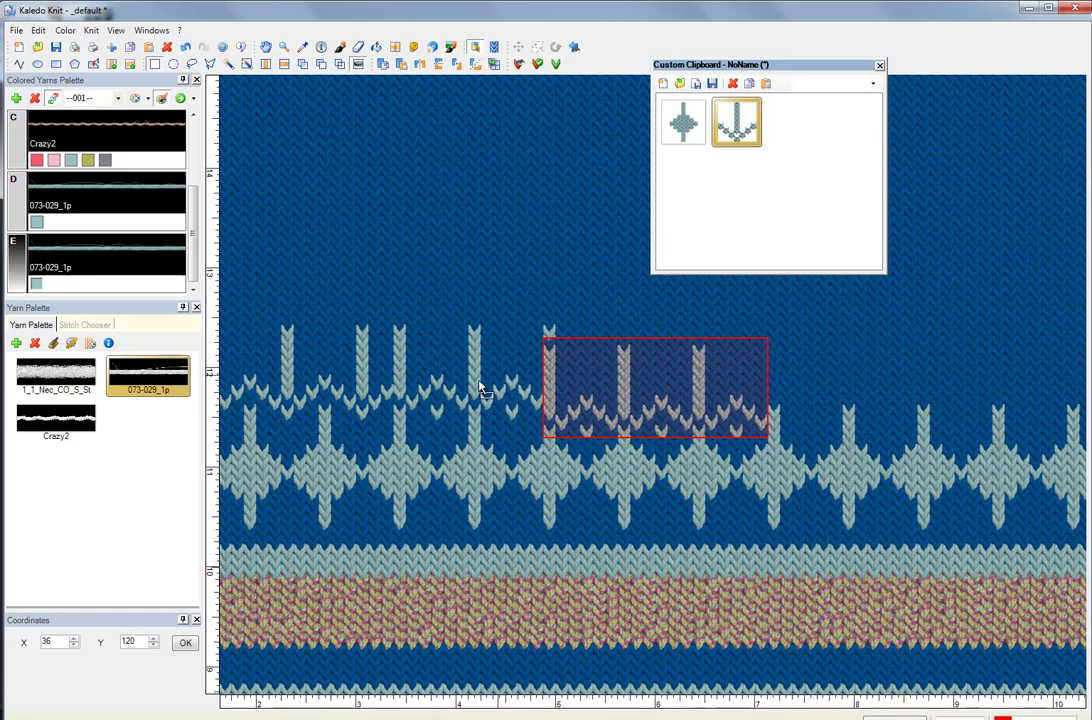
key(ctrl+z)
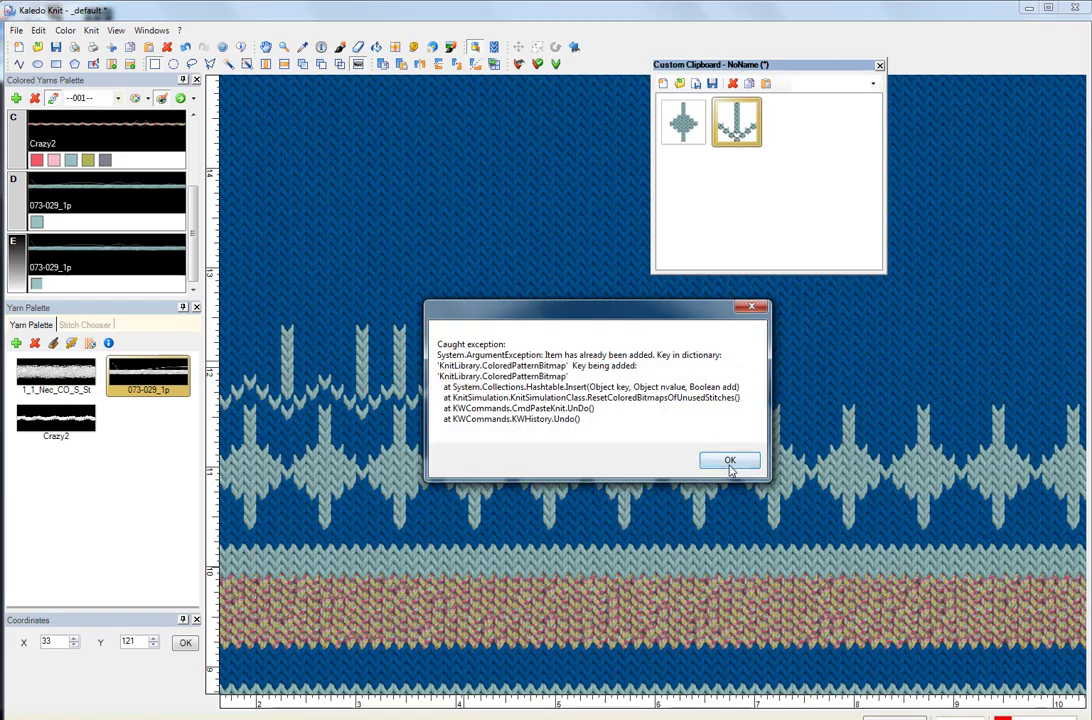
click(730, 462)
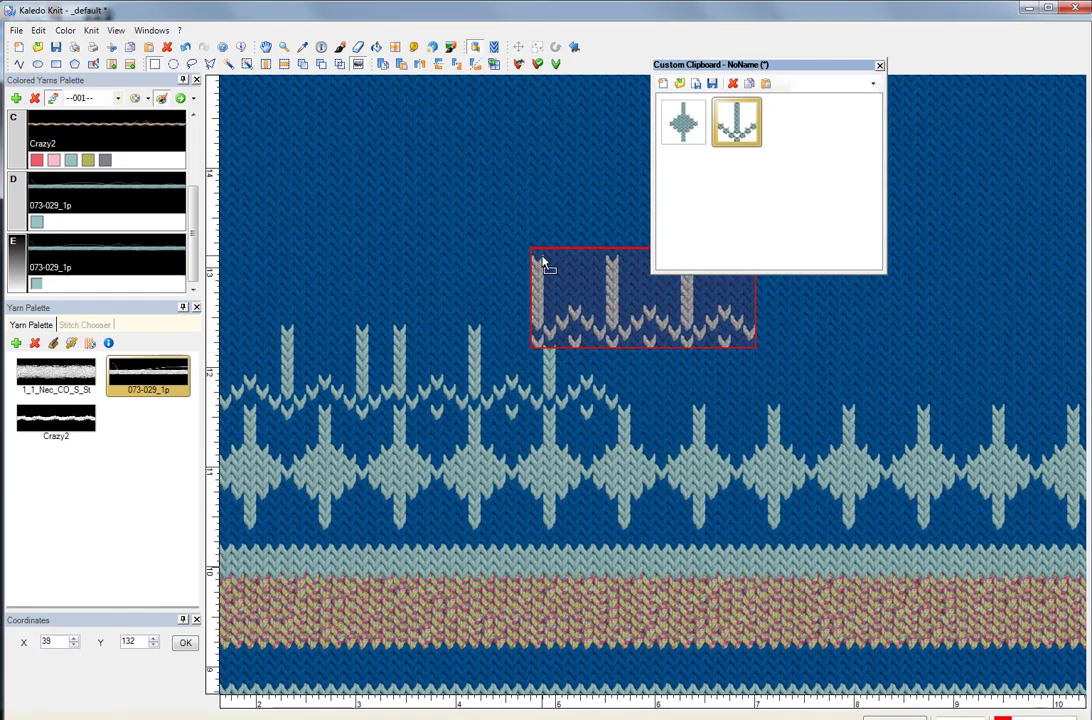
key(ctrl+z)
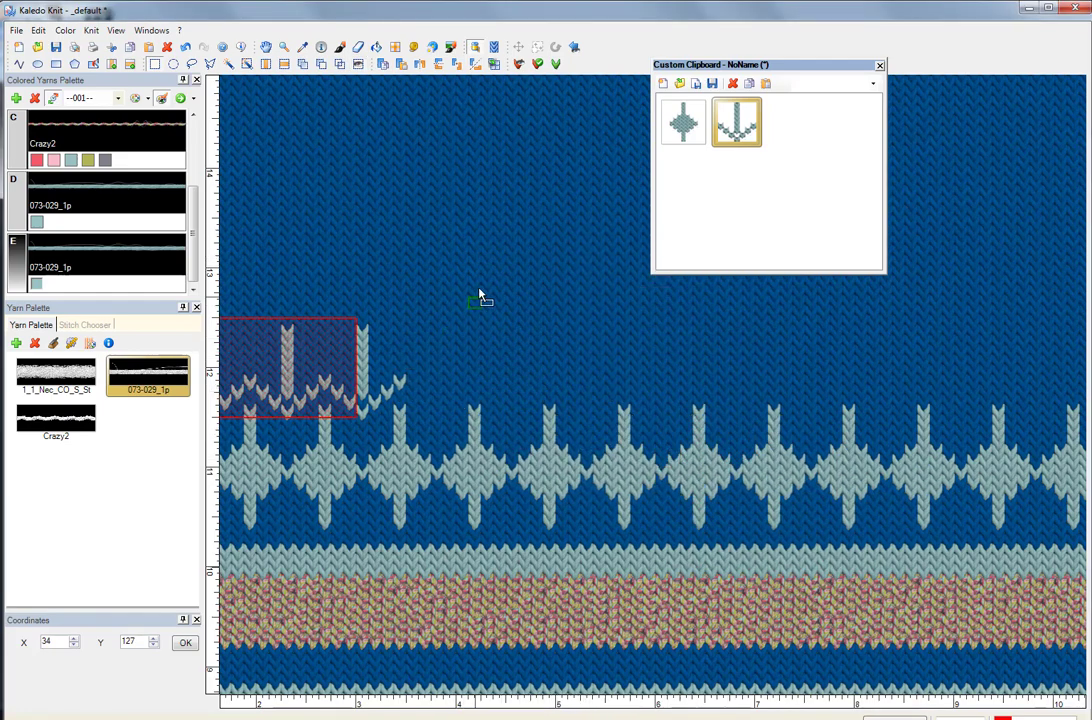
key(Escape)
Step: Paste the three-anchor section and place three copies end to end along the row, keeping each shank centred between two diamonds
key(ctrl+y)
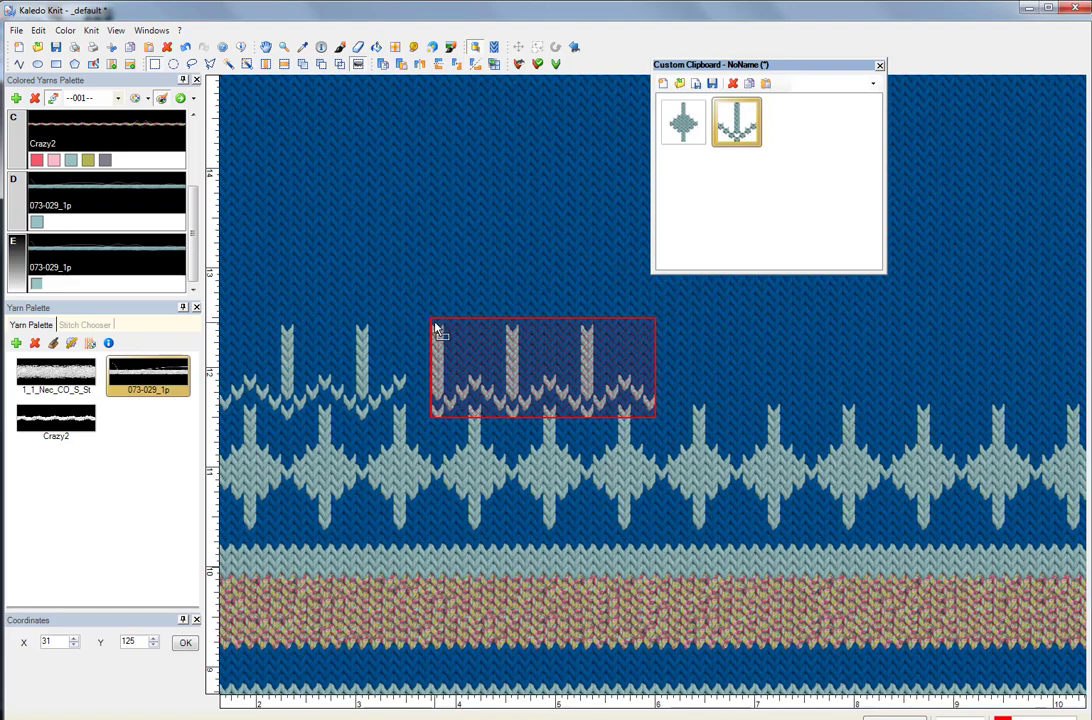
click(435, 327)
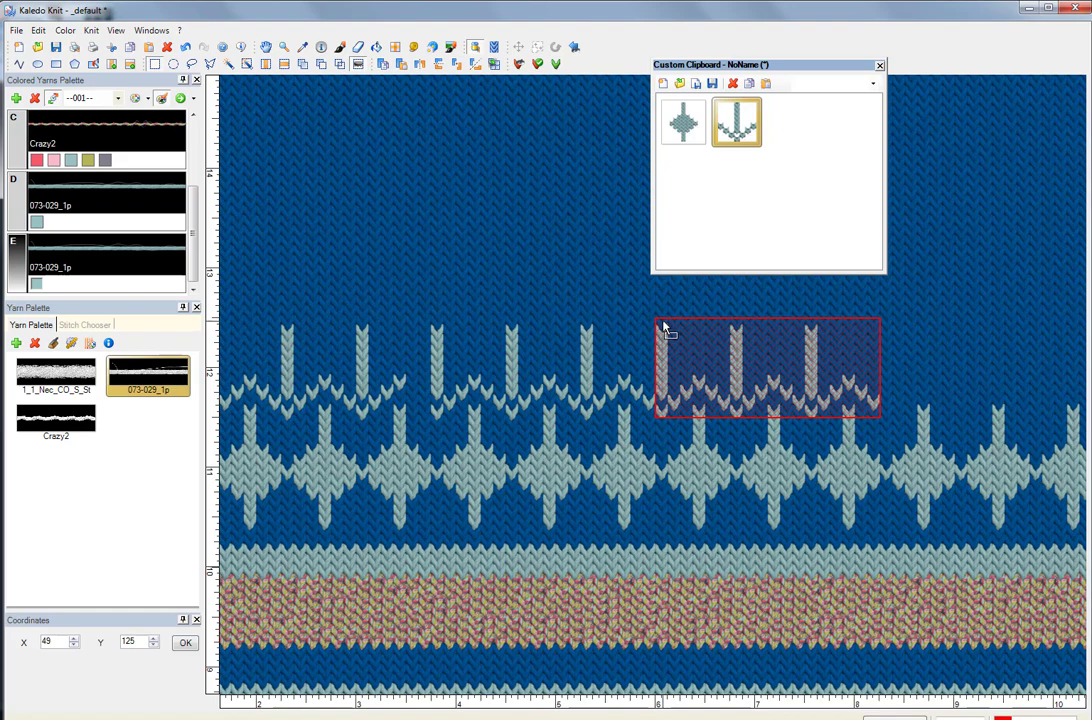
click(665, 330)
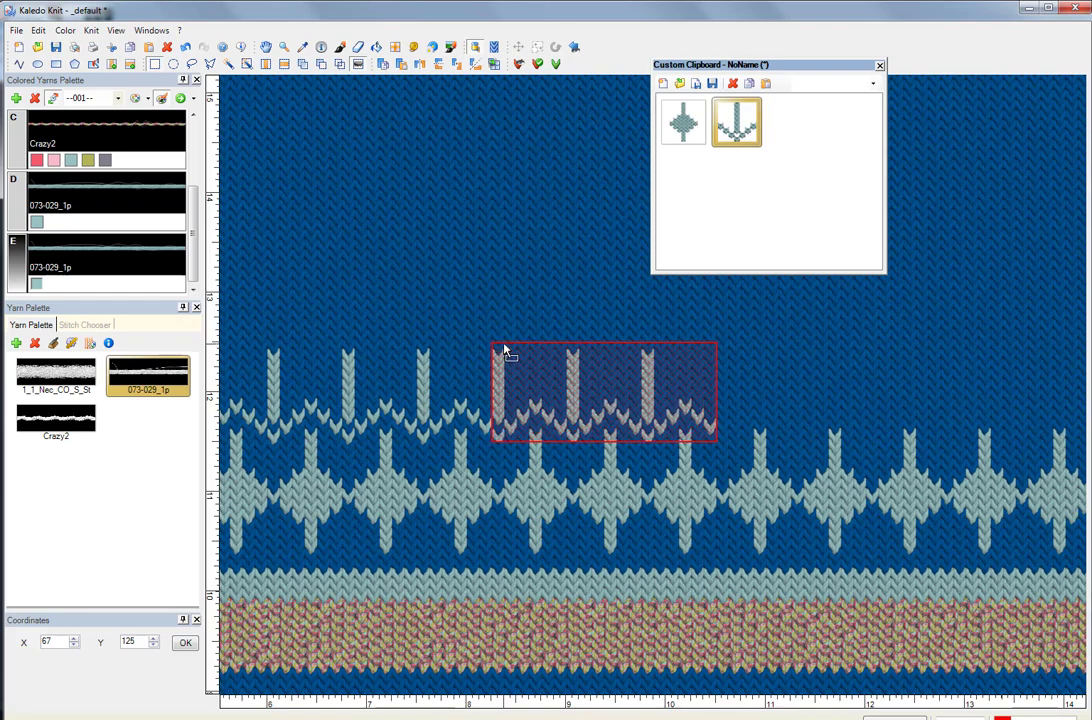
click(505, 350)
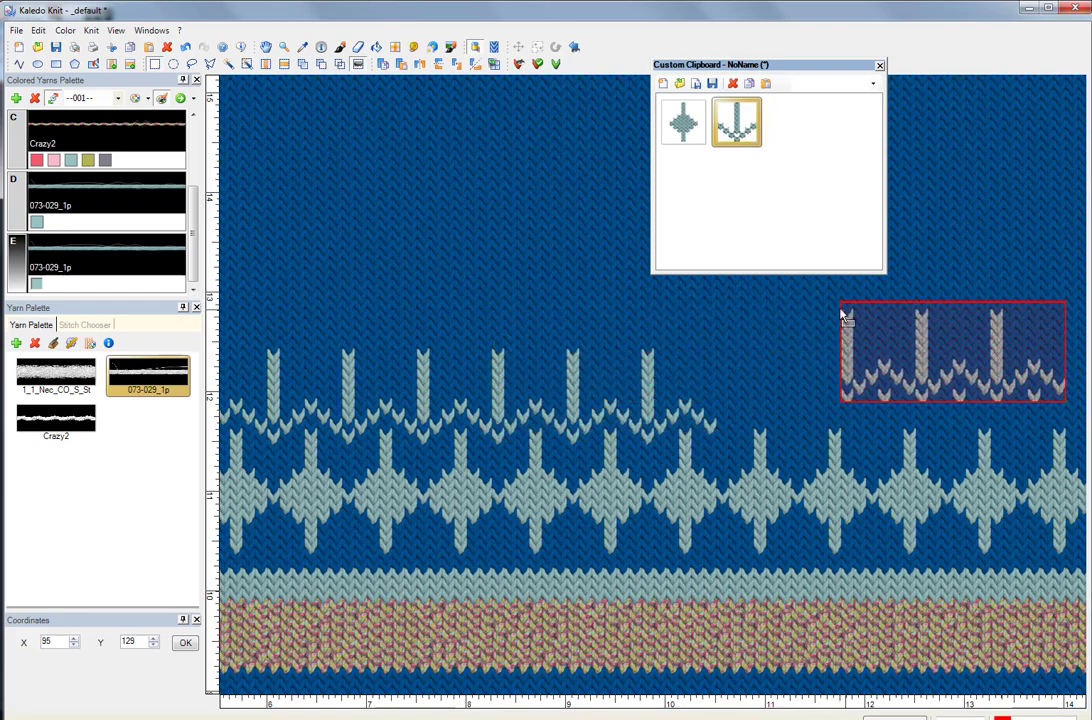
click(728, 350)
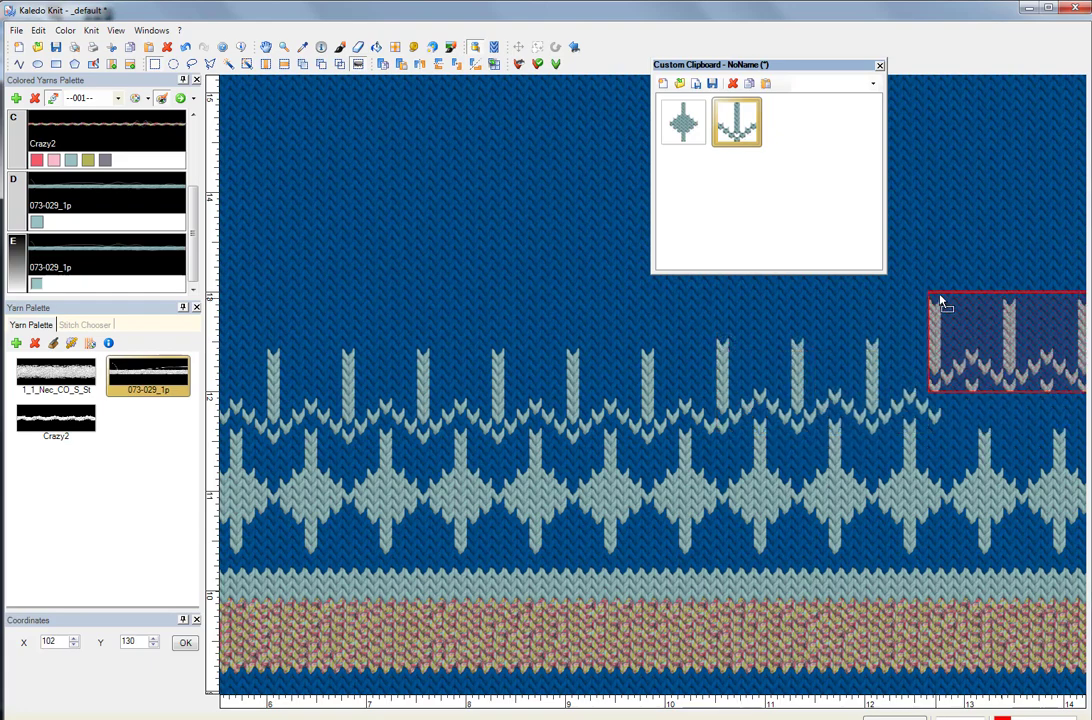
key(ctrl+z)
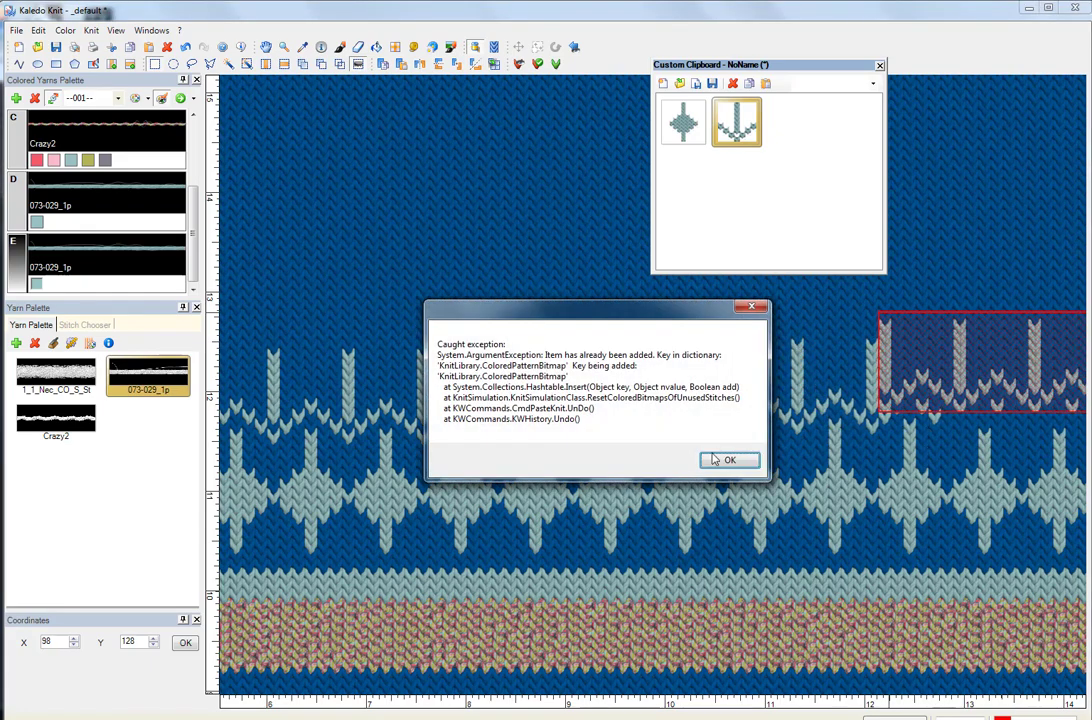
click(730, 462)
key(Escape)
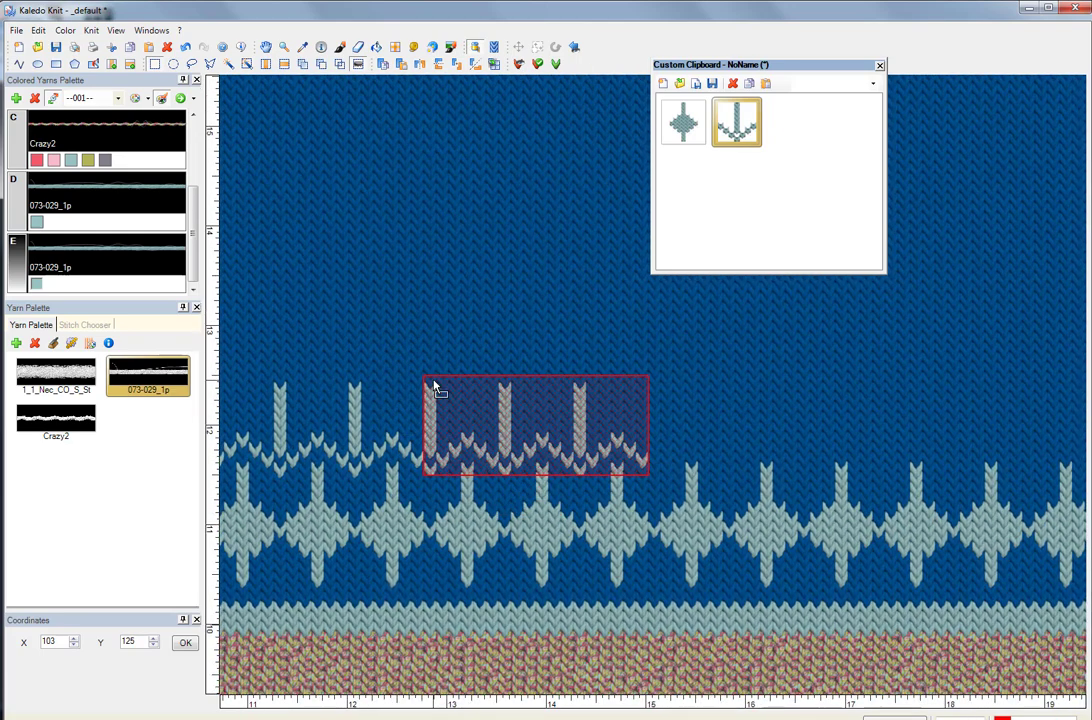
Step: Continue the anchor row with three-anchor sections placed end to end up to the fabric's right edge, letting the last one be cropped
click(433, 387)
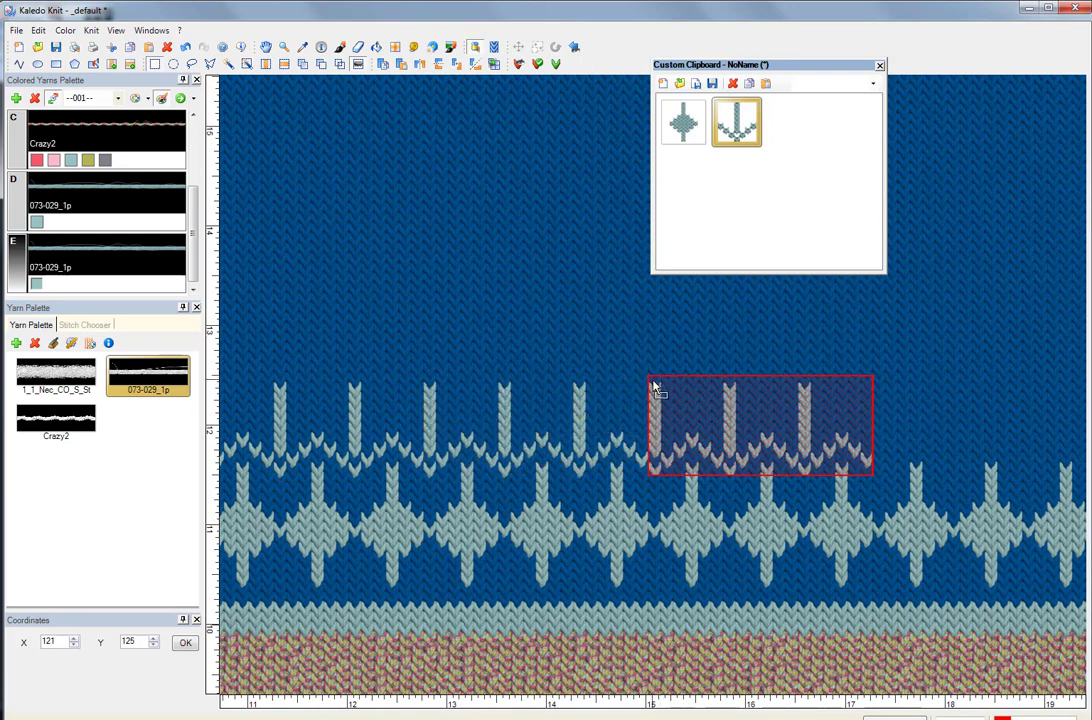
click(893, 348)
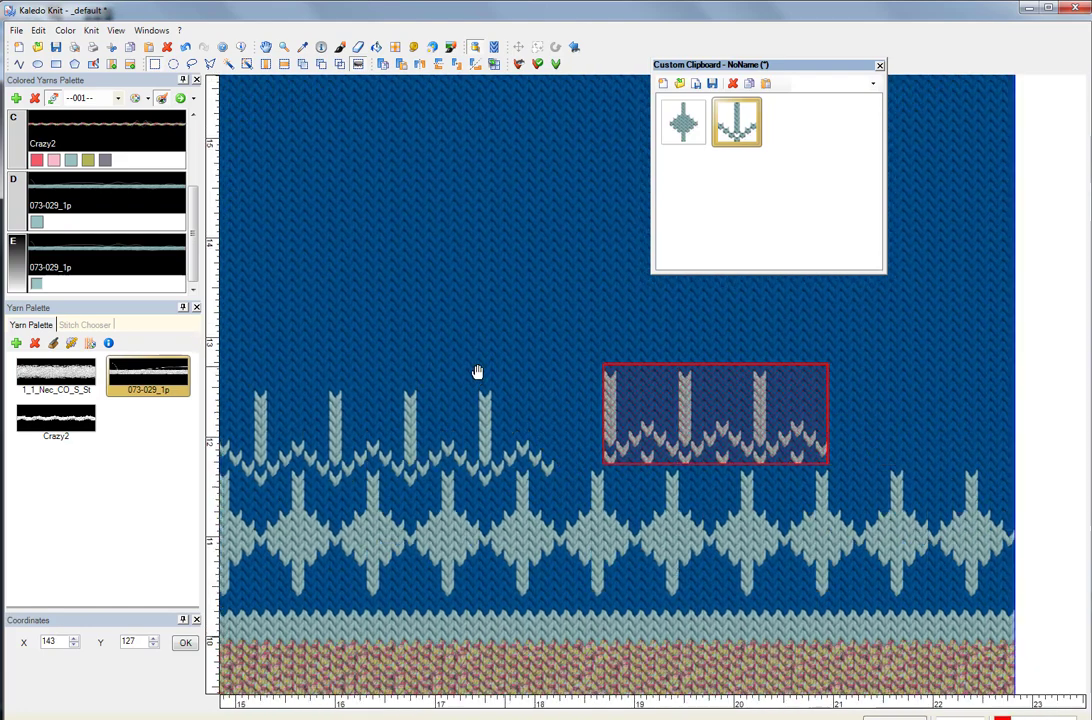
click(433, 398)
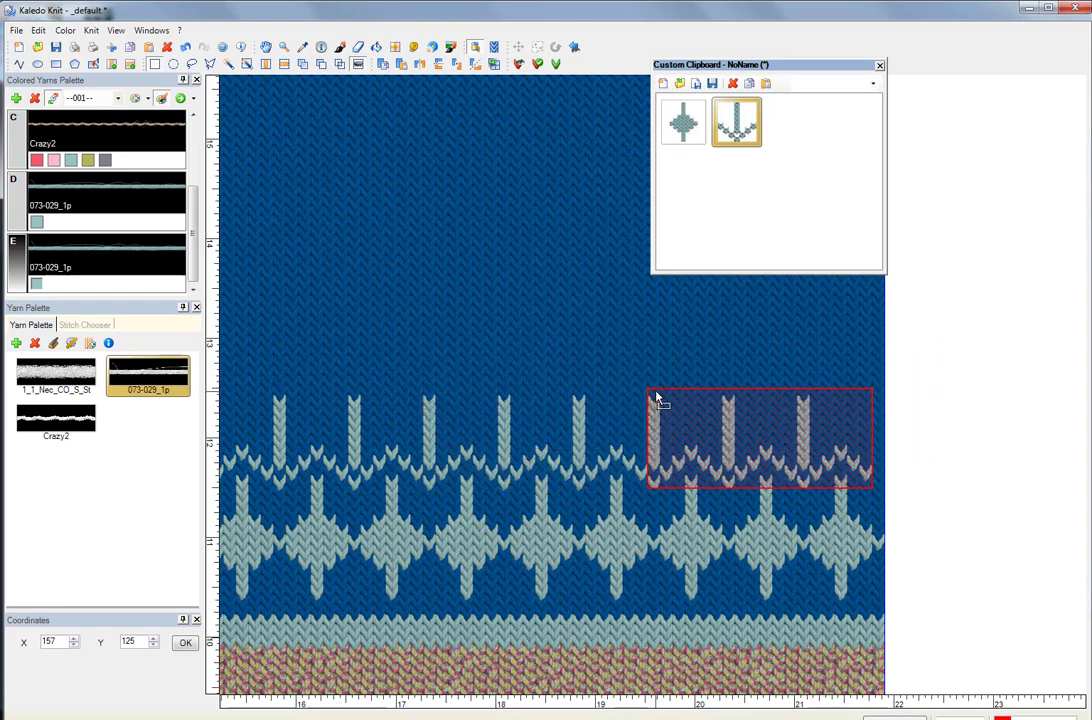
click(665, 396)
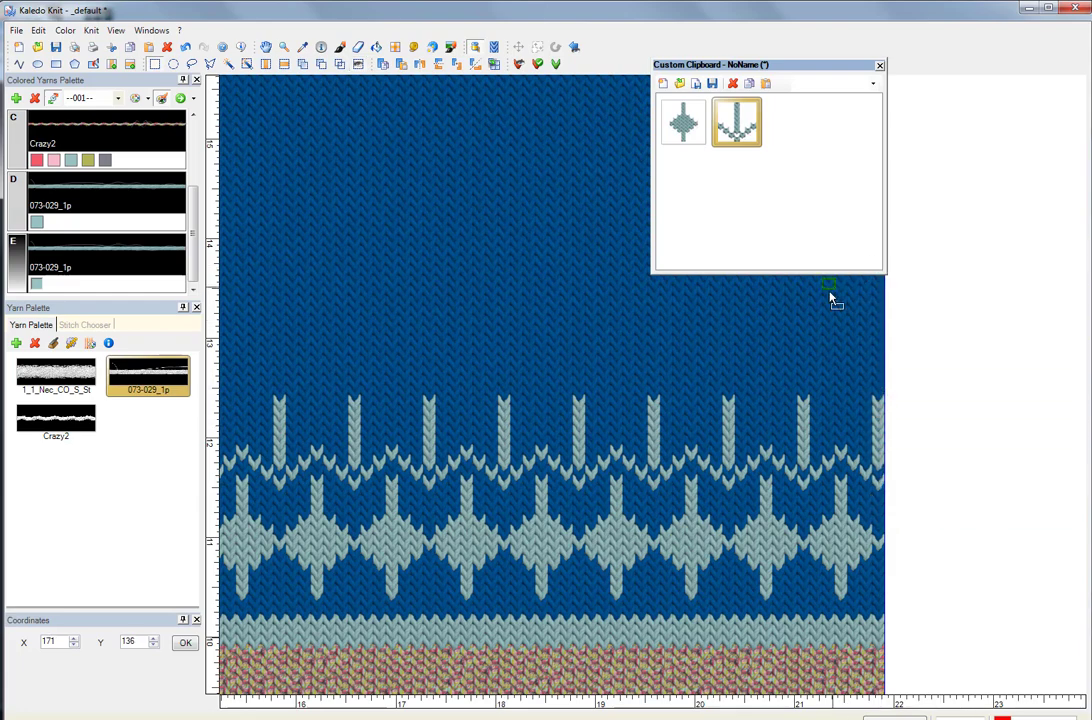
Step: Clear the selection on the anchor row and remove the duplicate 073-029_1p entries from the Colored Yarns Palette
scroll(466, 422, left, 5)
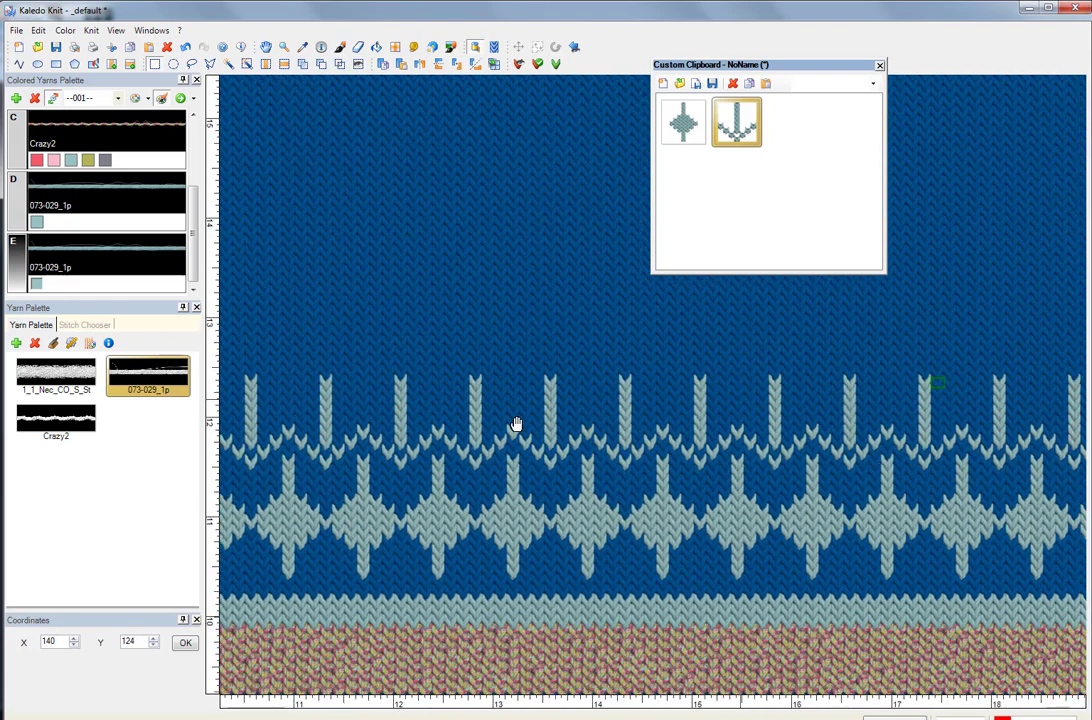
scroll(490, 441, up, 1)
scroll(490, 441, left, 8)
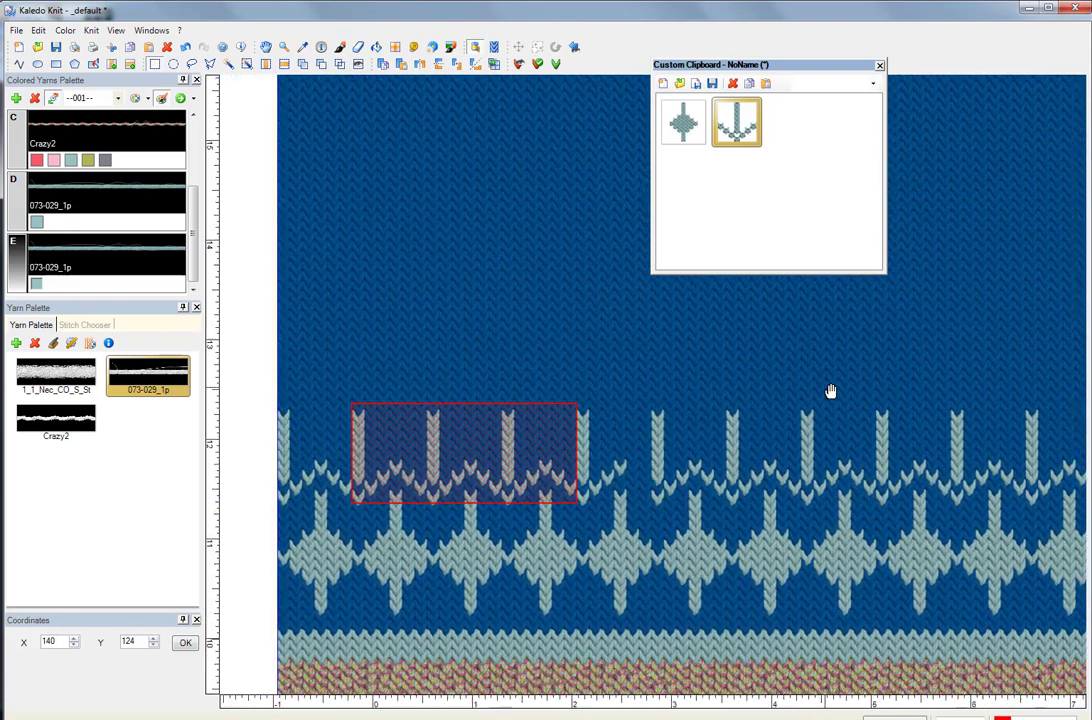
scroll(646, 419, right, 2)
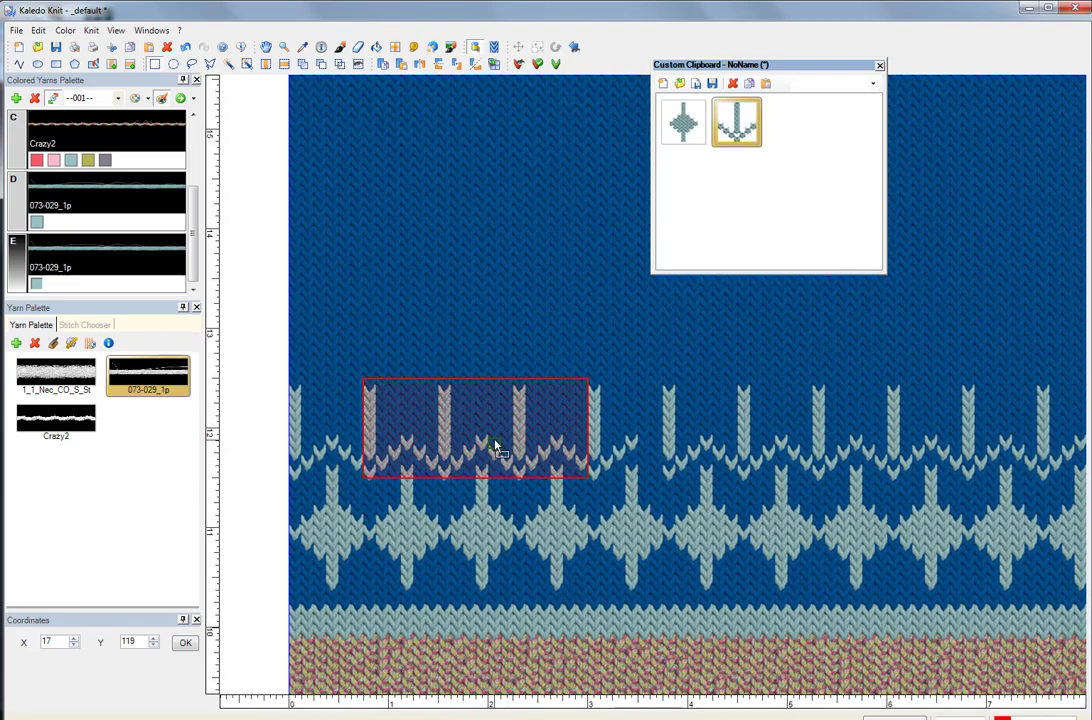
click(497, 447)
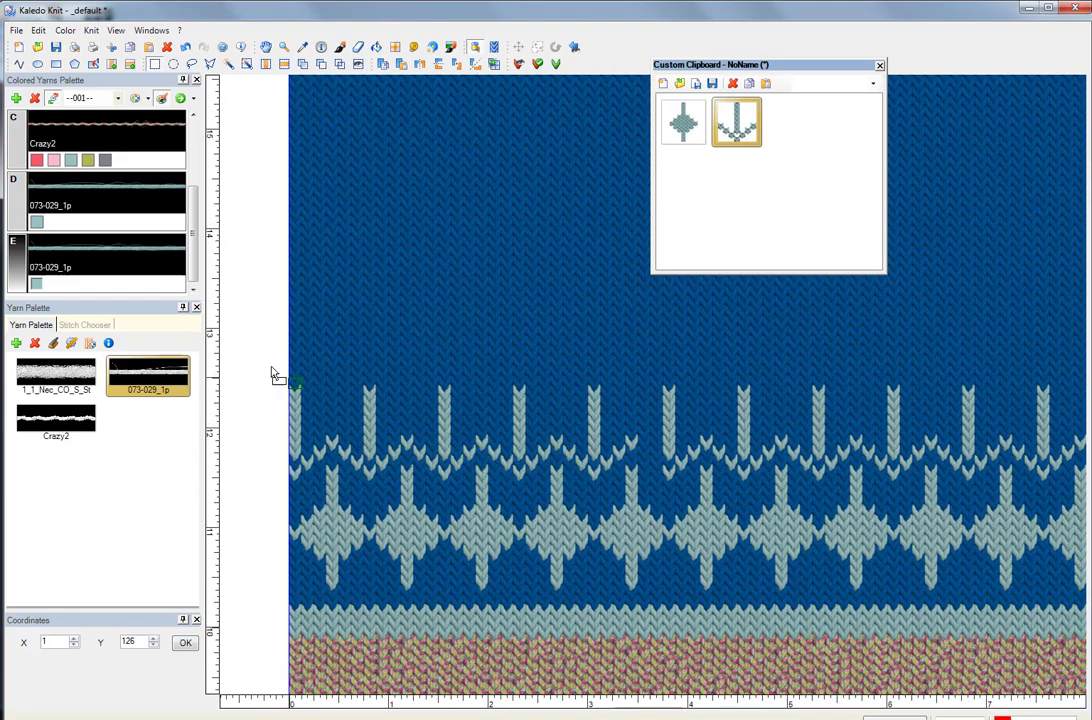
click(194, 99)
click(203, 116)
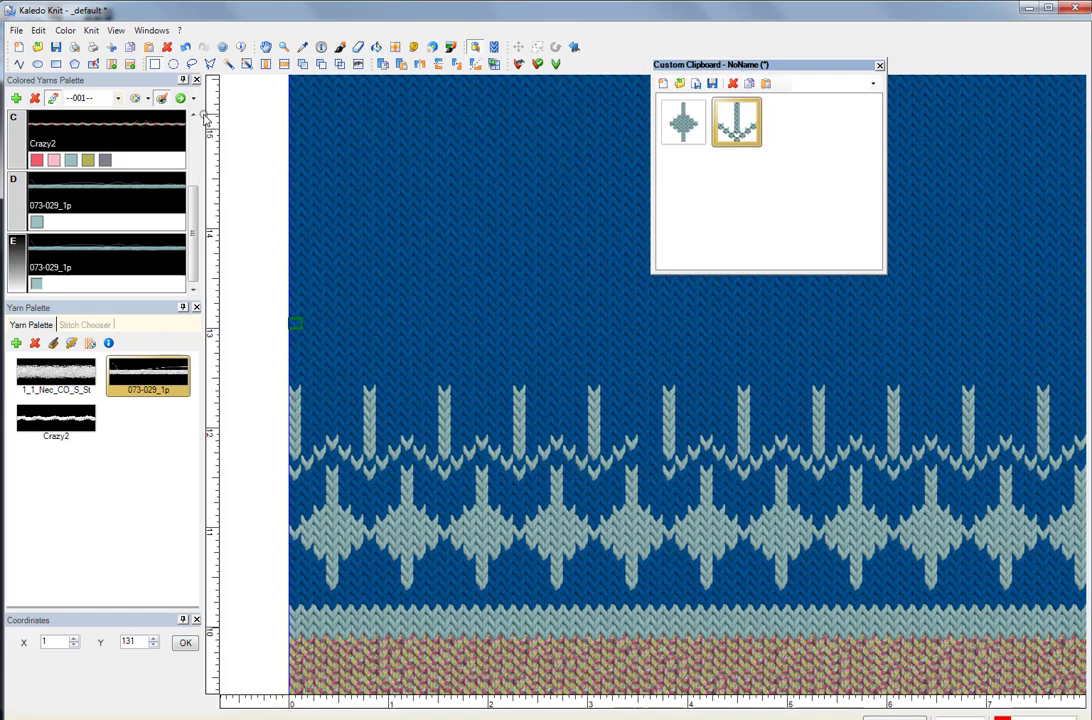
click(624, 428)
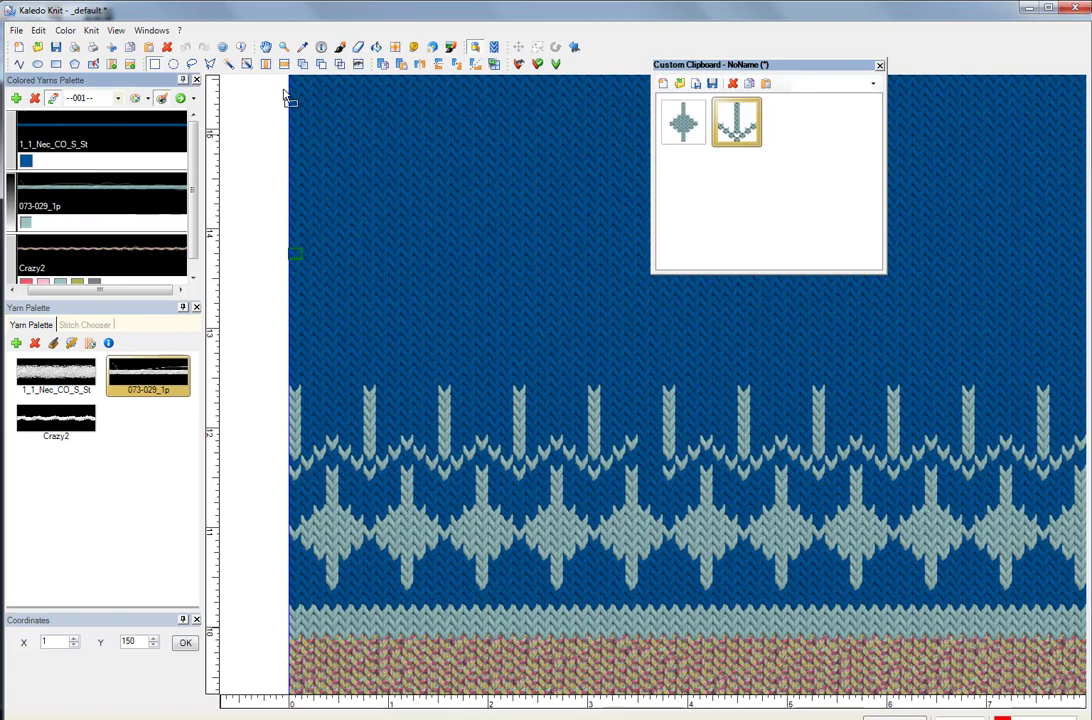
Step: Paint the missing stitches between the fifth and sixth anchors from the fabric's left edge with the brush and yarn 073-029_1p
click(341, 48)
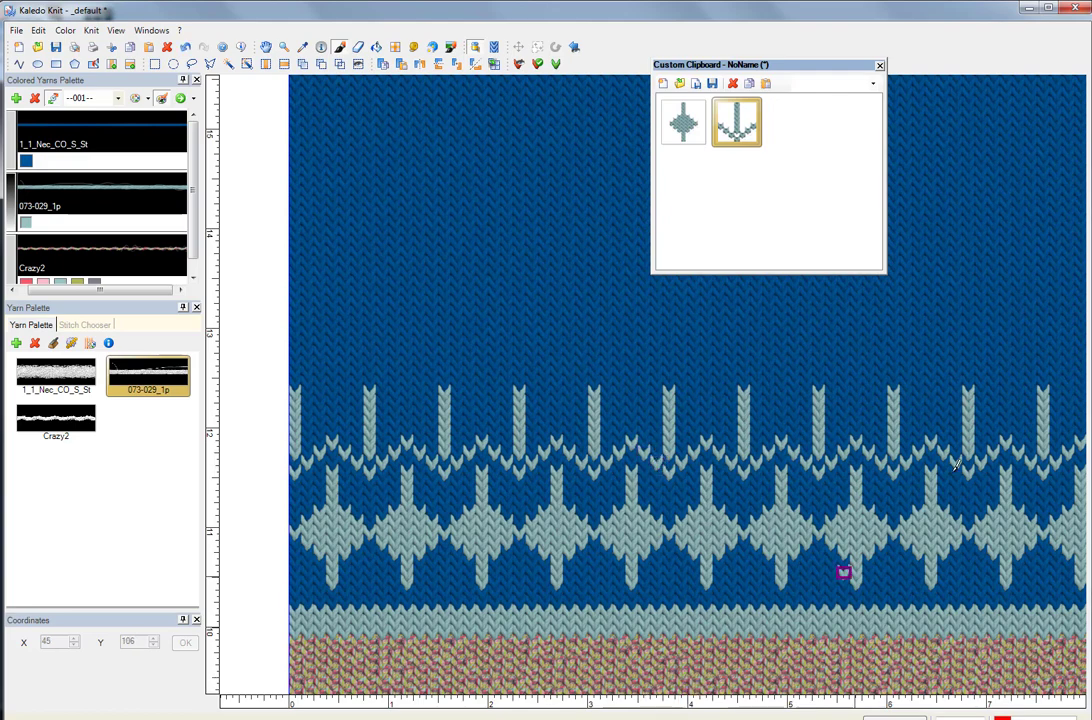
scroll(818, 280, down, 1)
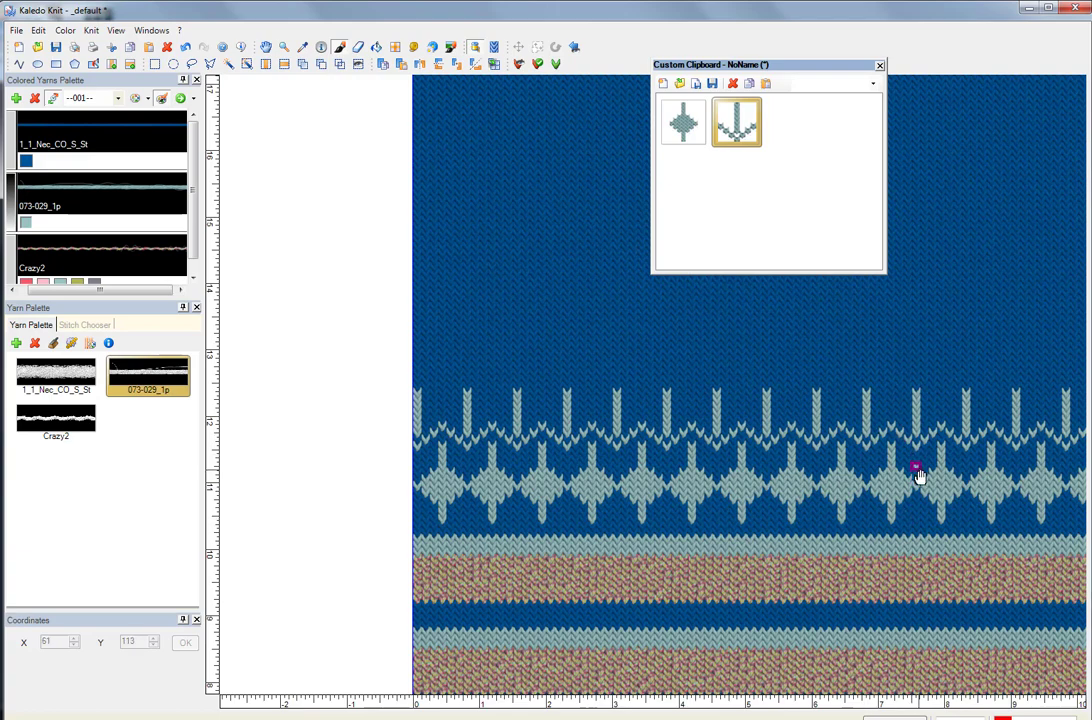
drag(918, 476, 568, 480)
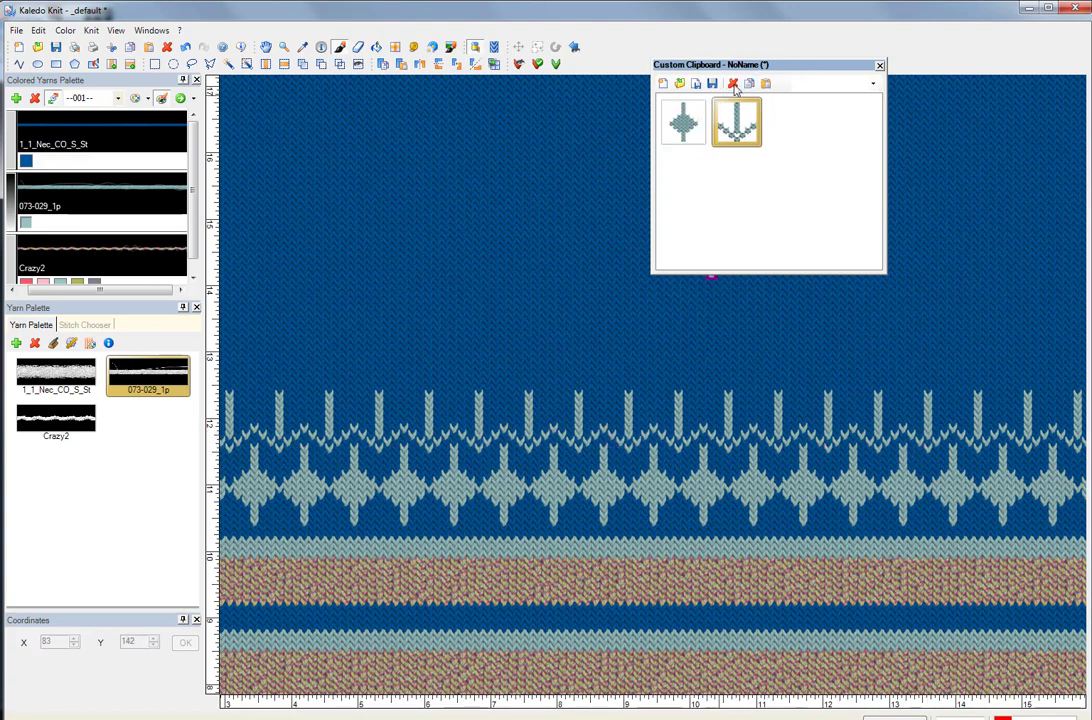
Step: Paste the diamond motif from the custom clipboard, rotate it 90 degrees and place it just above an anchor's shank
click(687, 131)
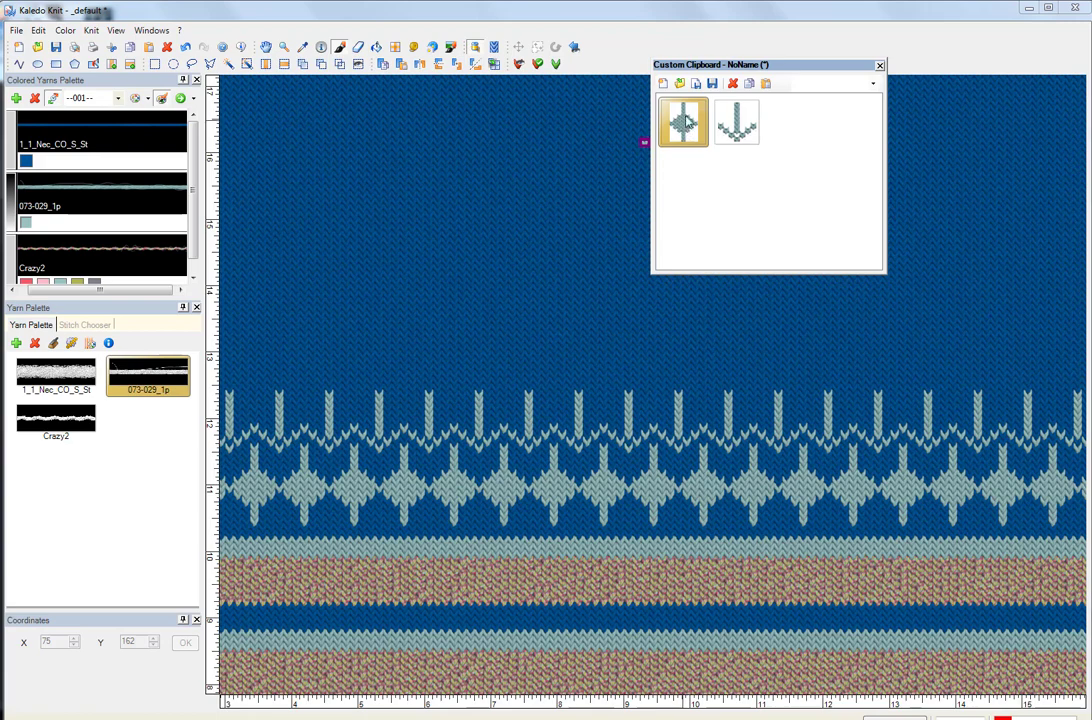
click(767, 84)
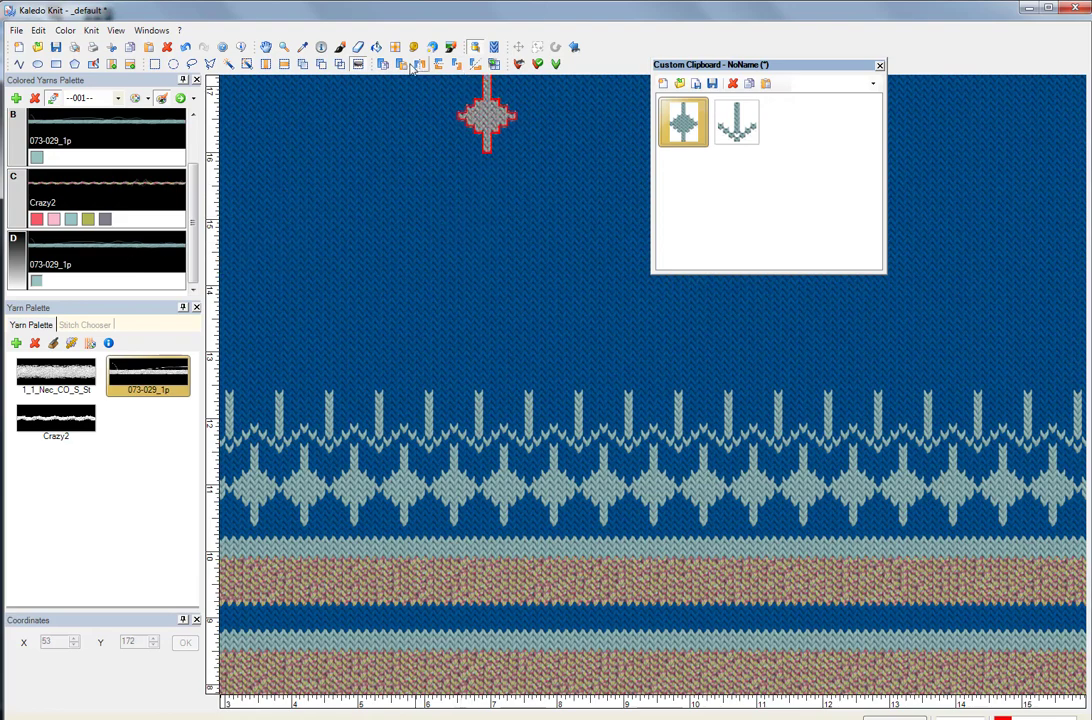
click(476, 64)
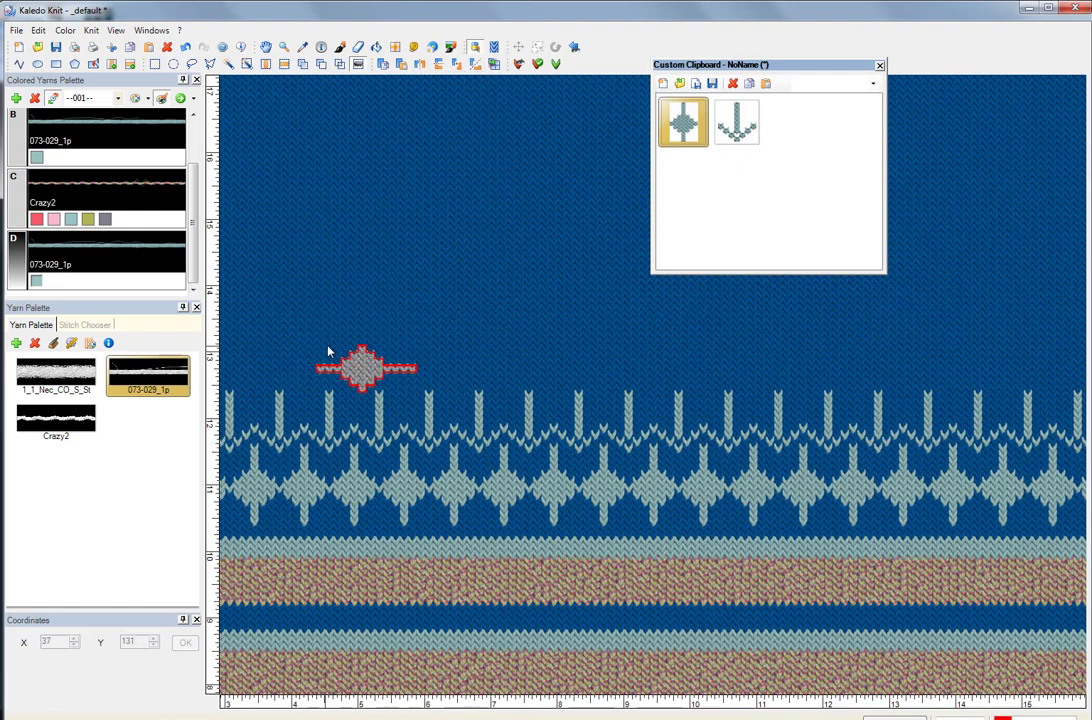
click(341, 352)
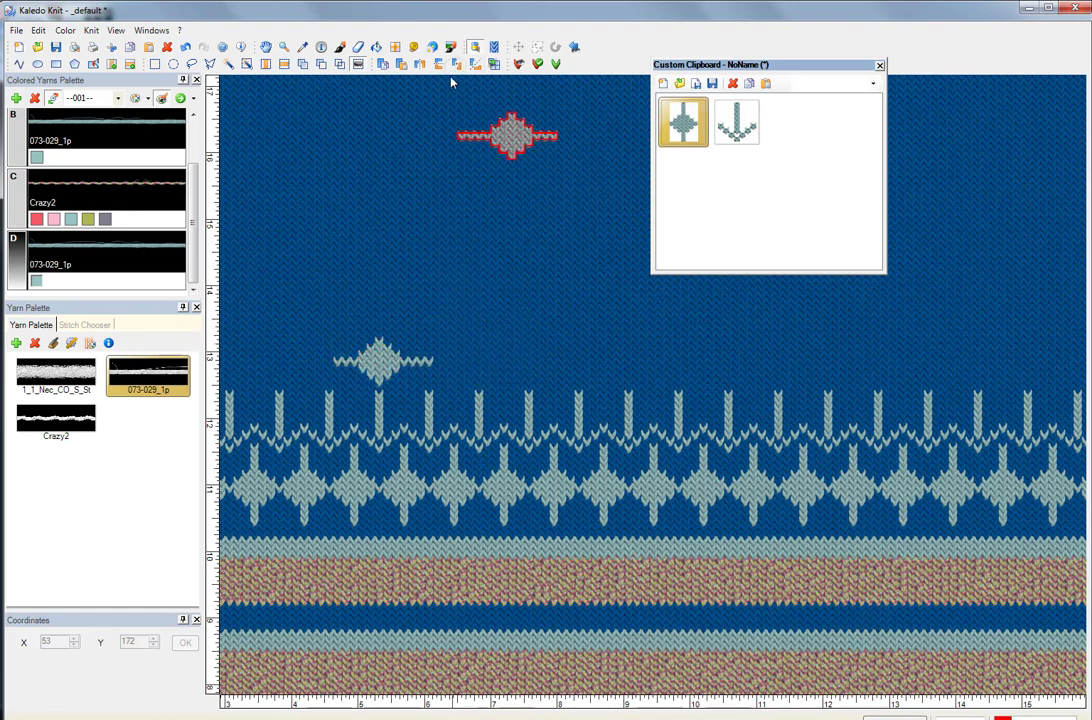
Step: Turn the pasted diamond upright again and place one copy directly above the sideways diamond and another just to its right
click(403, 58)
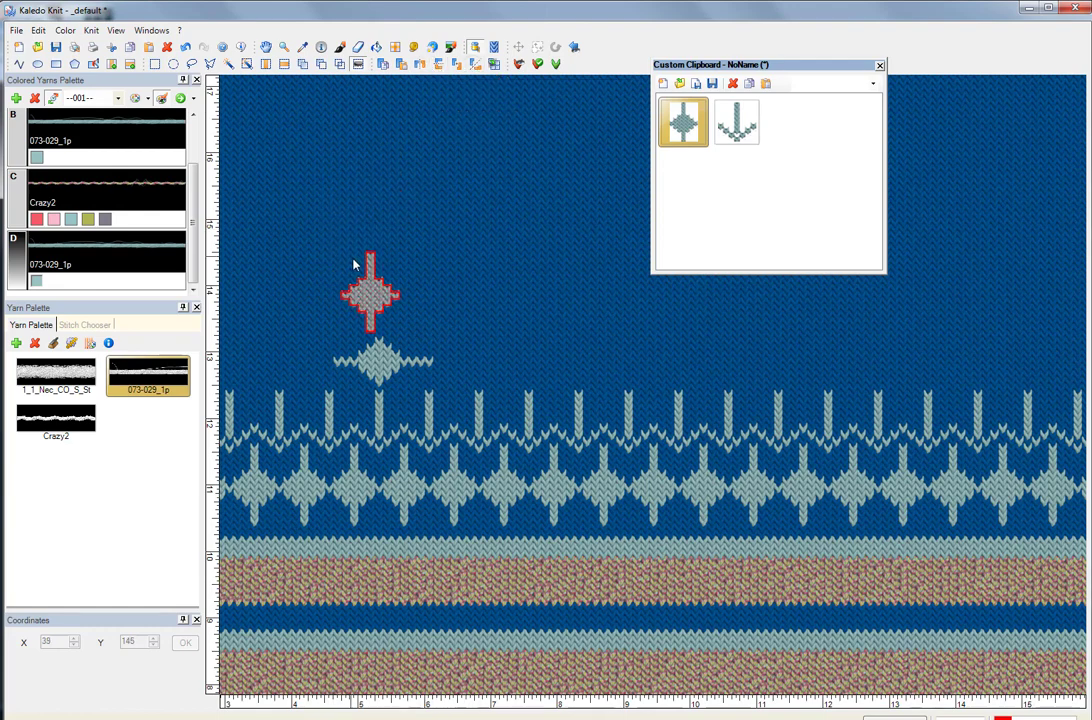
click(403, 205)
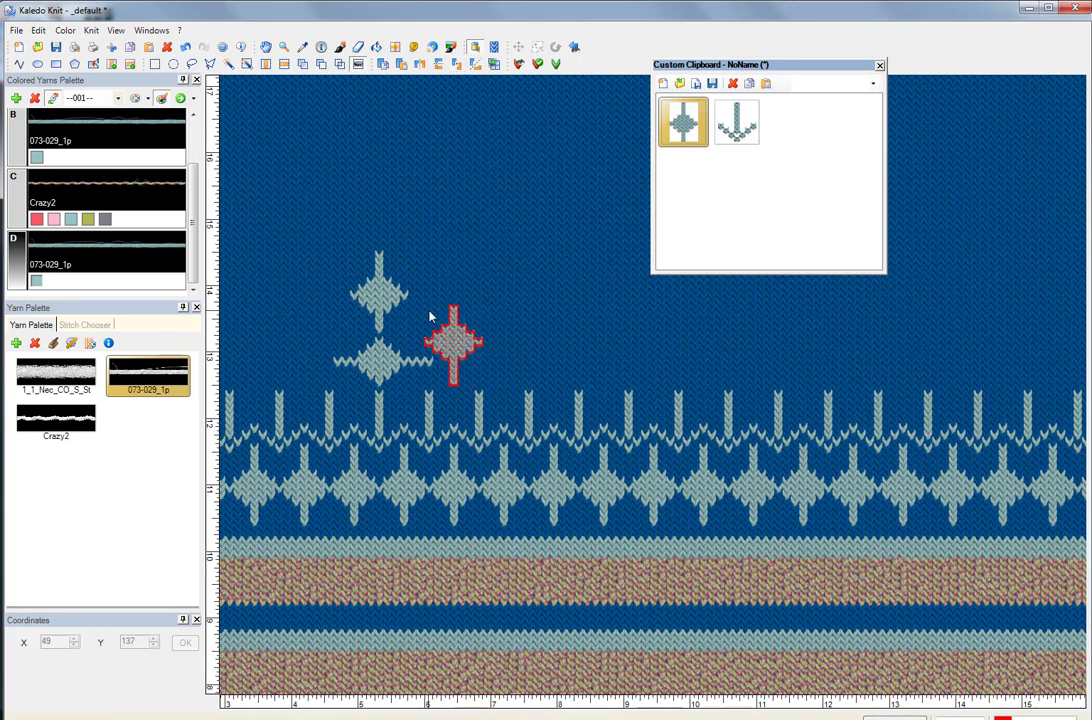
click(455, 378)
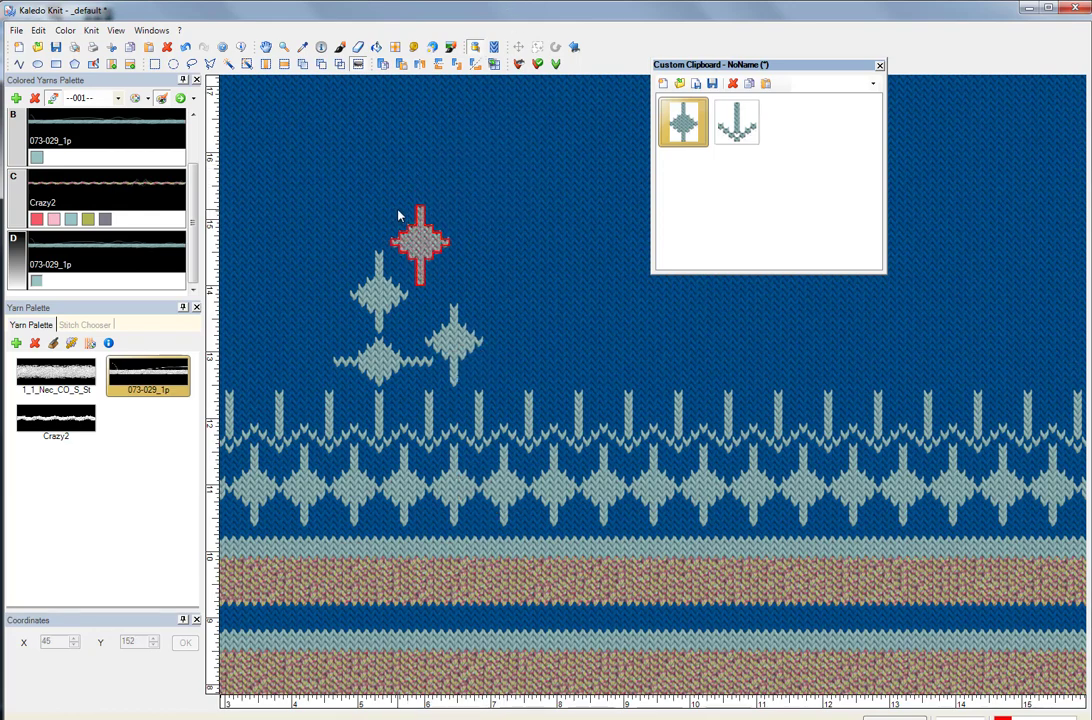
key(Escape)
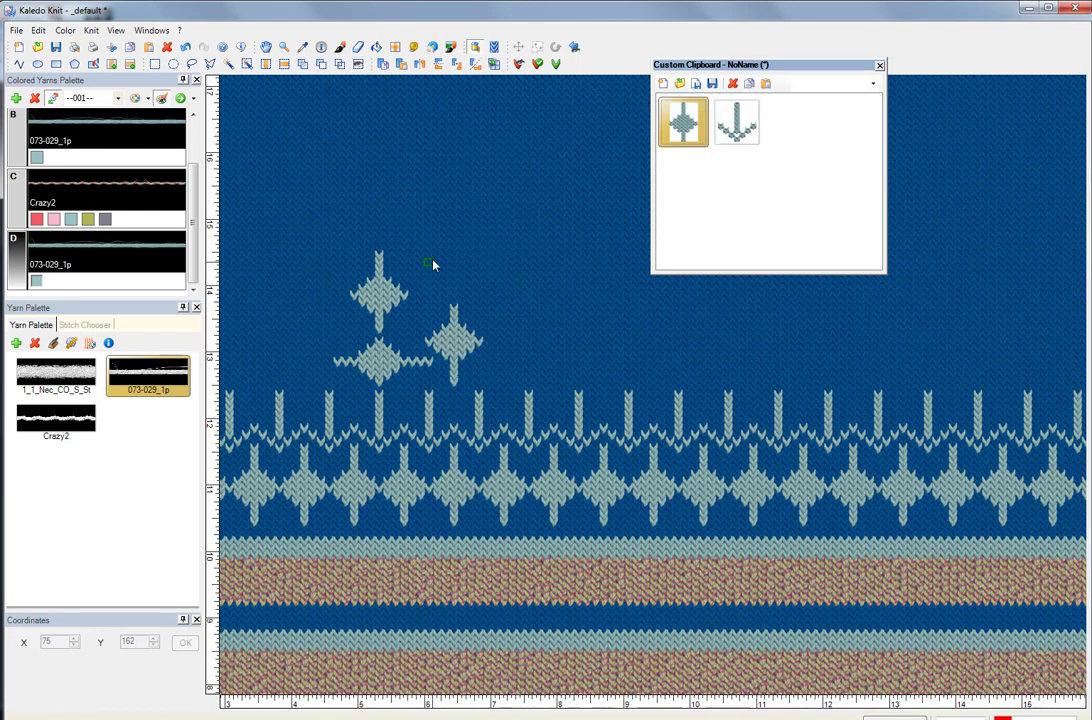
Step: Select all three diamonds of the new cluster above the anchor row together by their shapes and copy them
drag(455, 266, 517, 252)
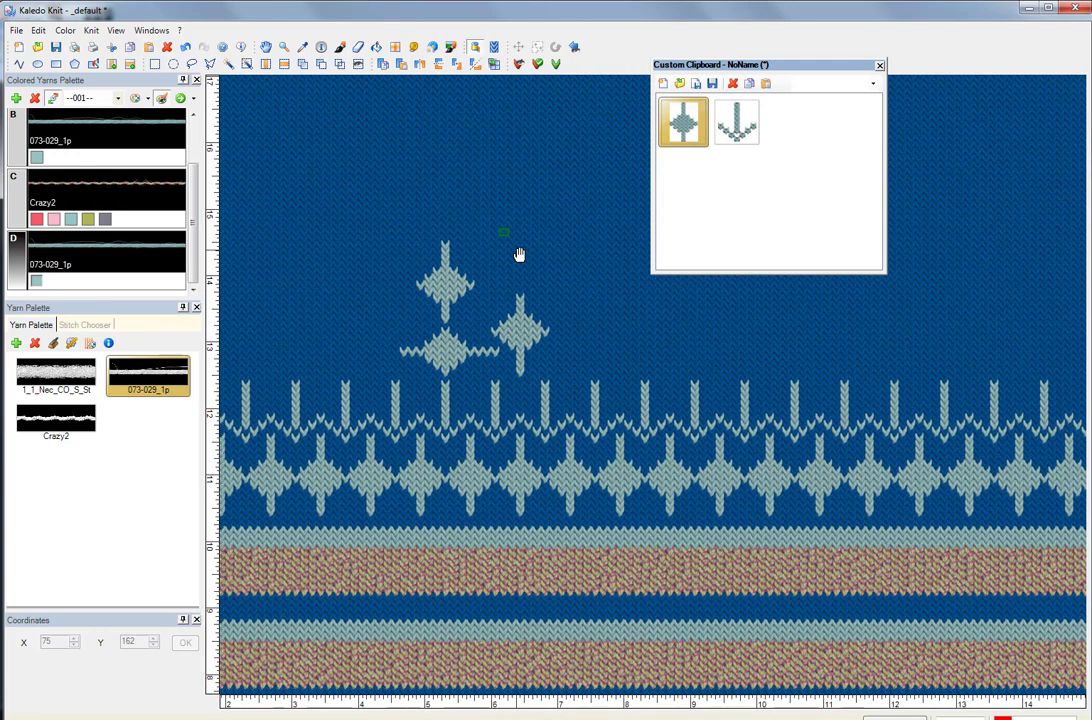
click(155, 64)
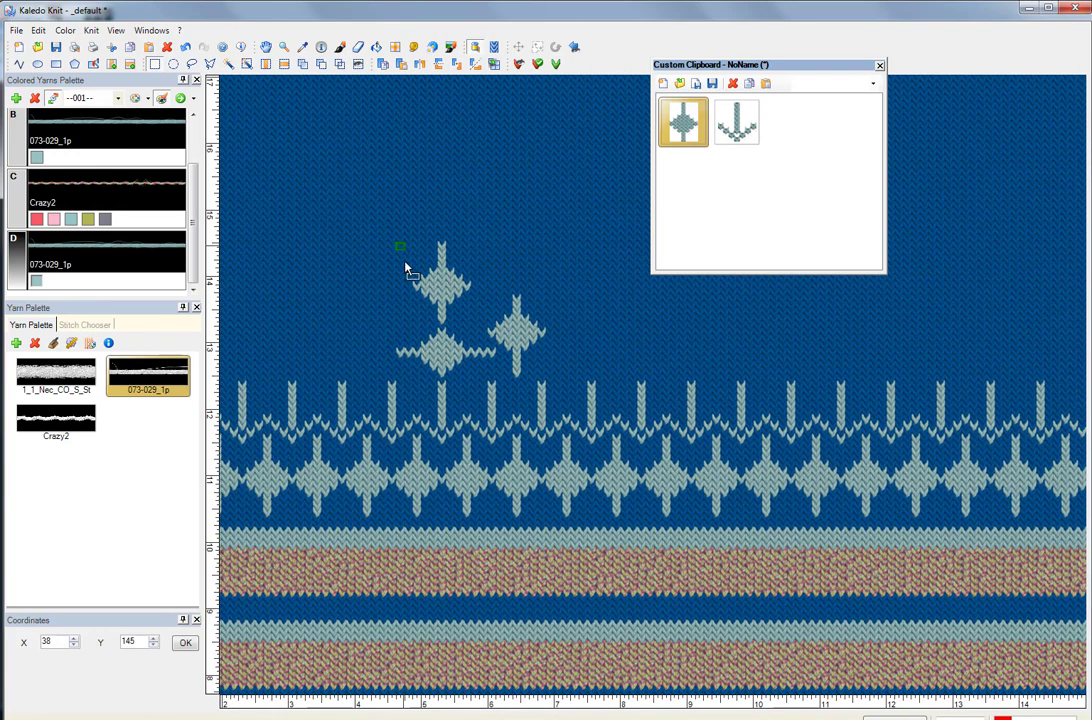
drag(405, 268, 530, 370)
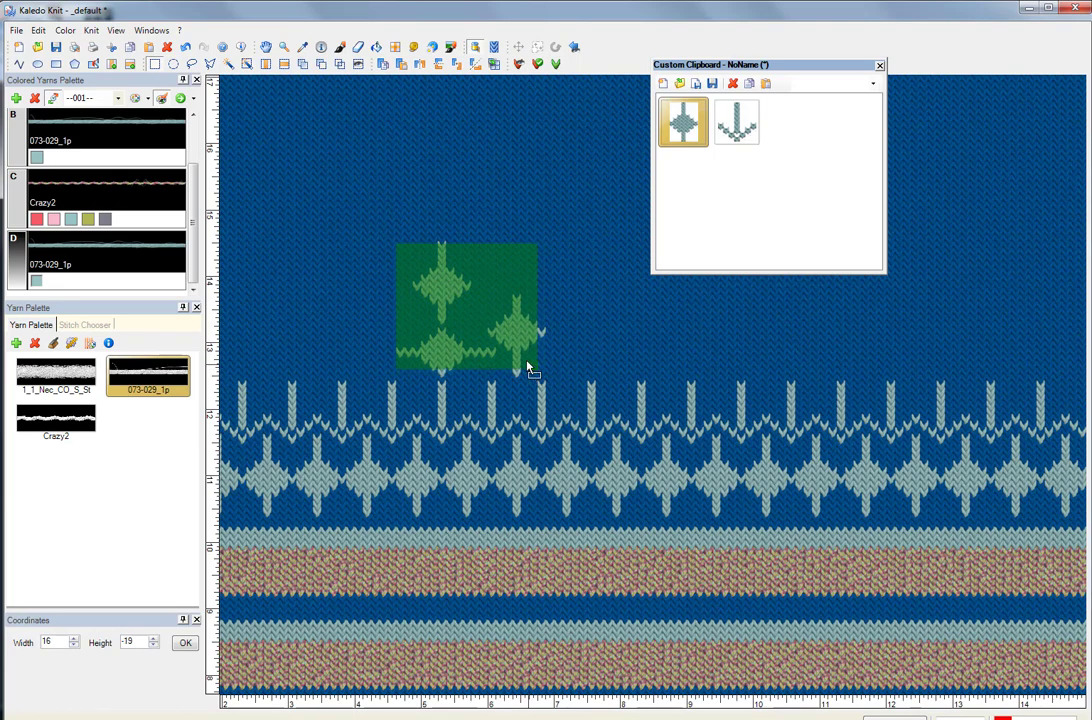
click(228, 63)
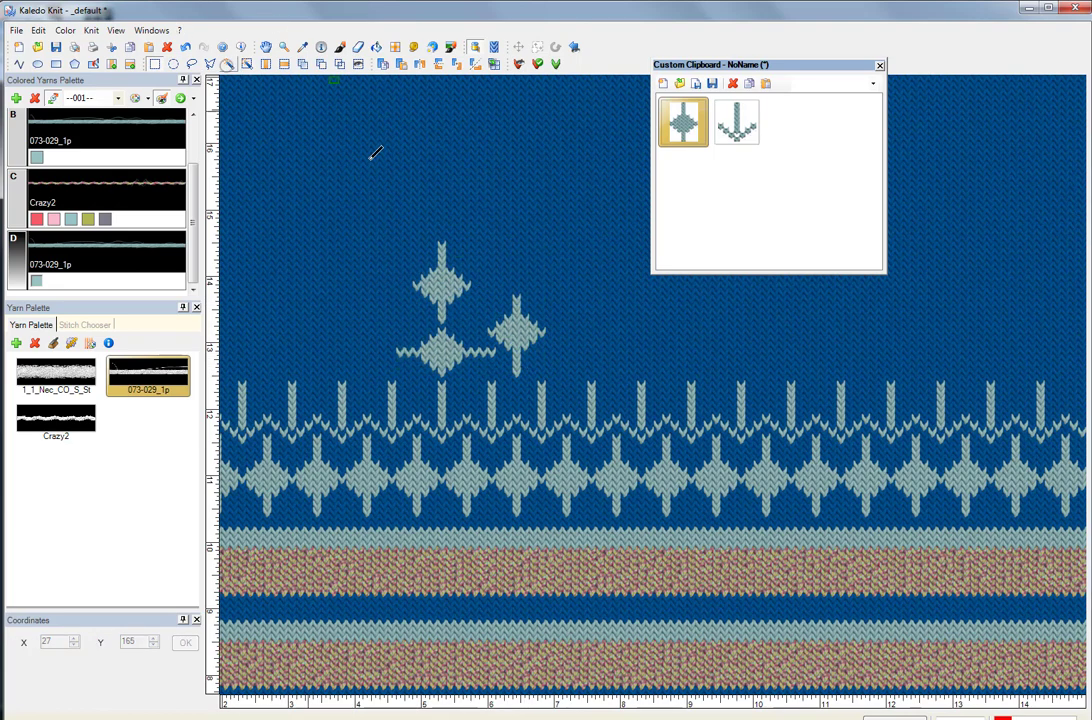
click(444, 284)
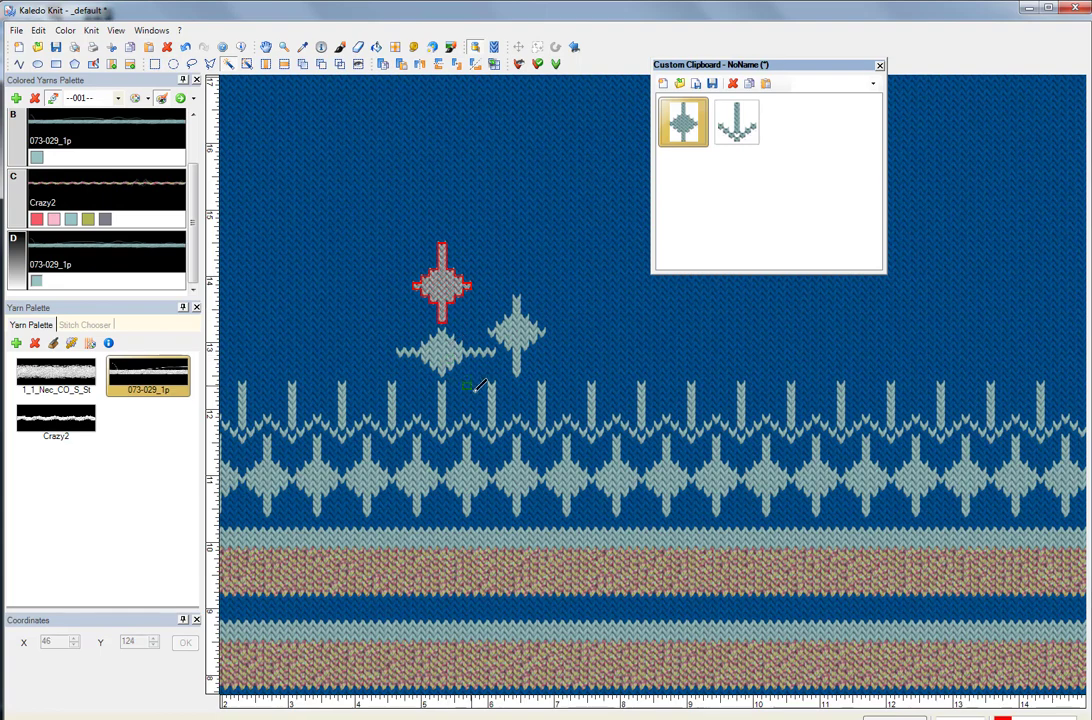
shift+click(443, 352)
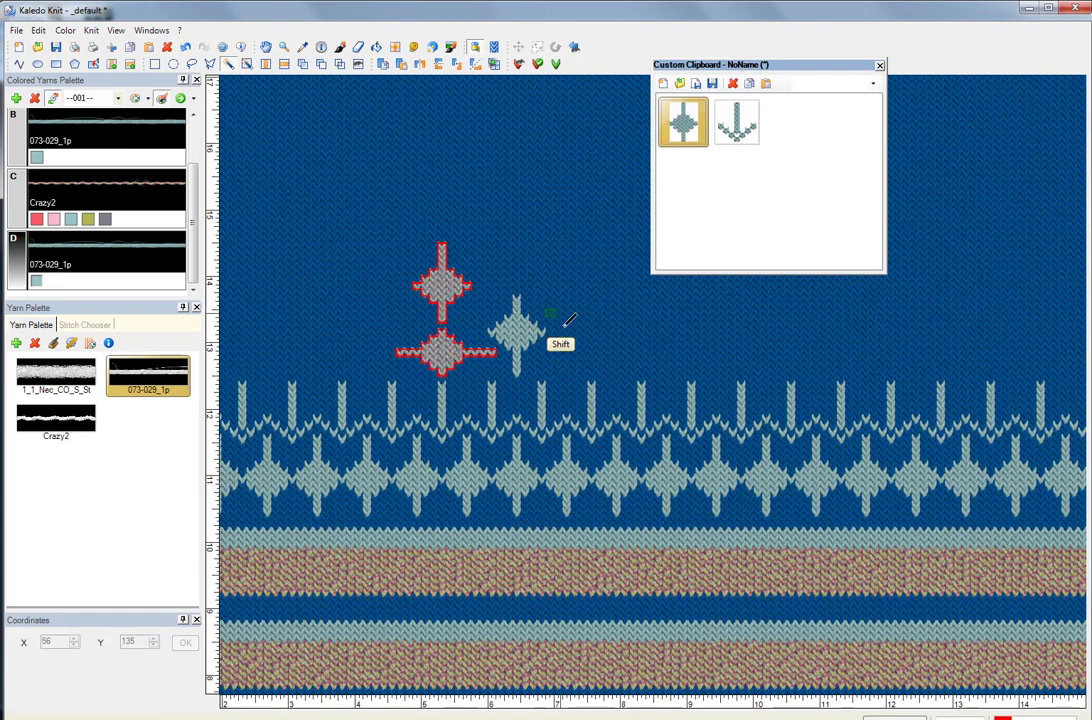
shift+click(514, 336)
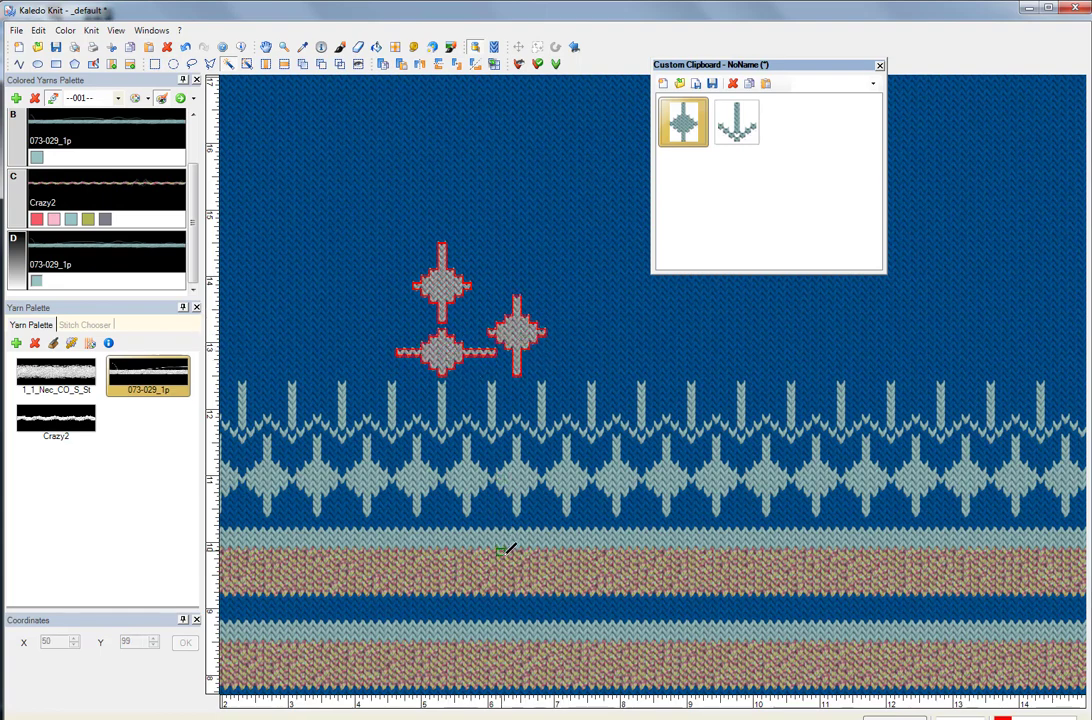
click(576, 386)
Step: Paste the copied three-diamond cluster and place five copies in an evenly spaced row to the right of the original, above the anchors
key(ctrl+v)
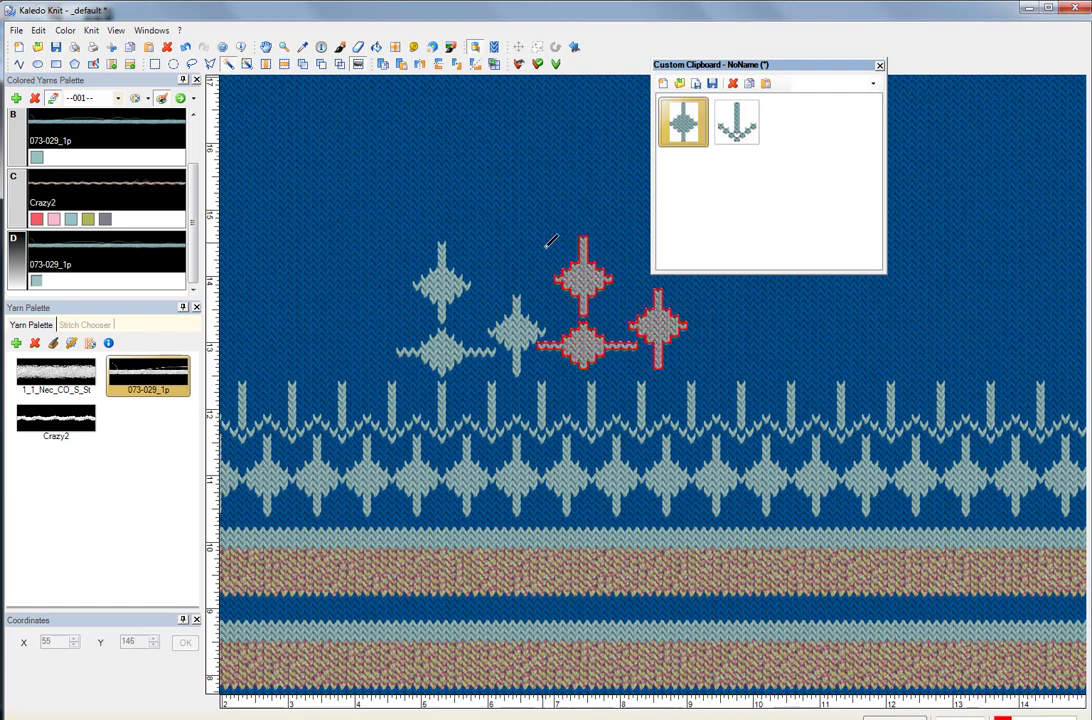
click(550, 245)
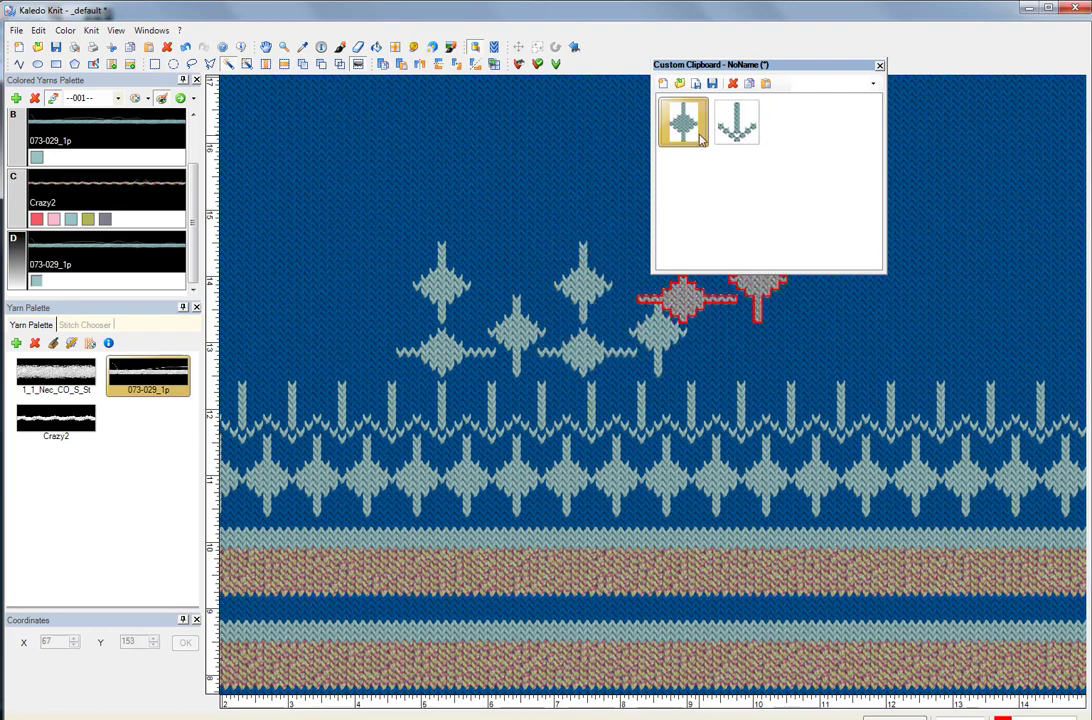
drag(678, 404, 430, 488)
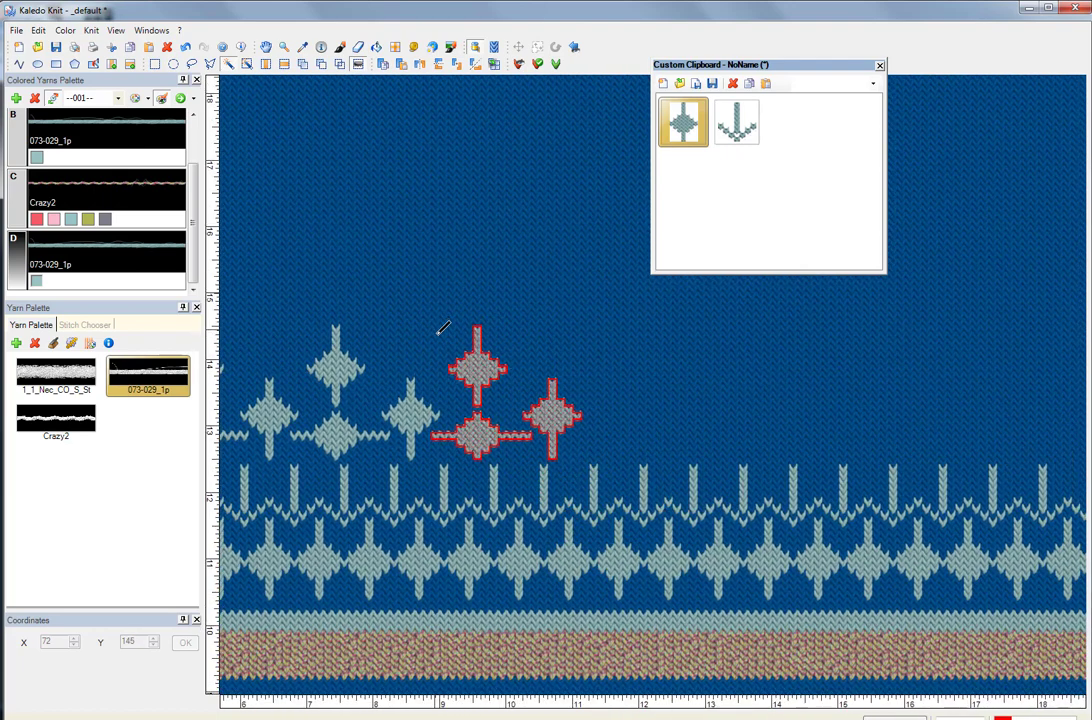
click(461, 321)
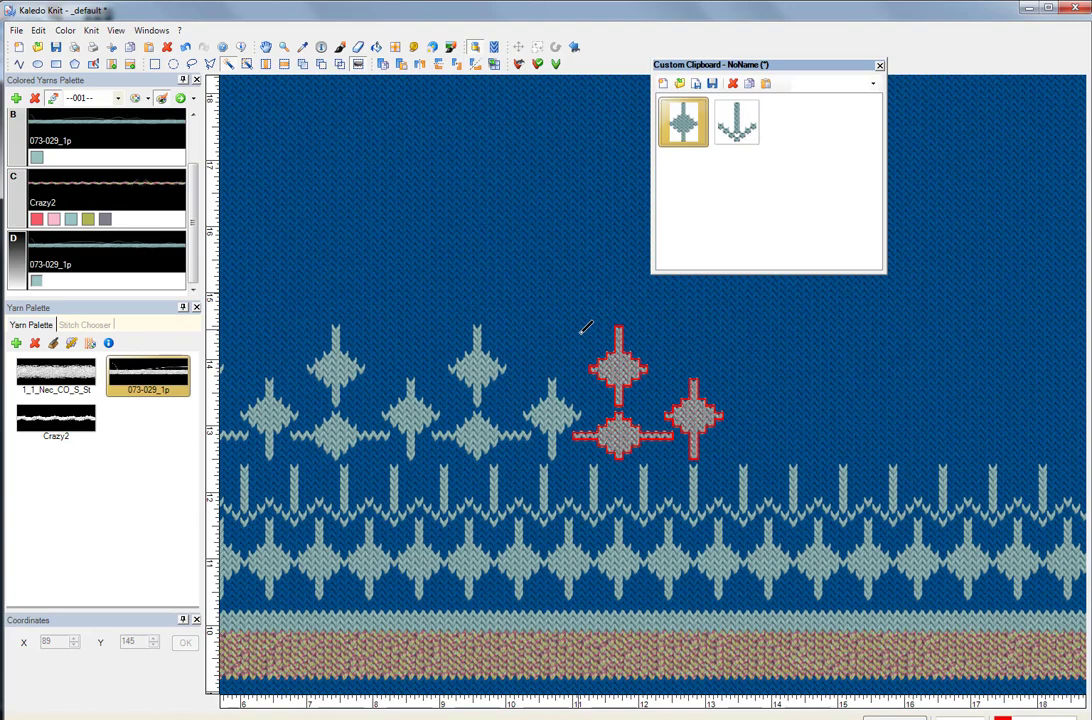
click(585, 328)
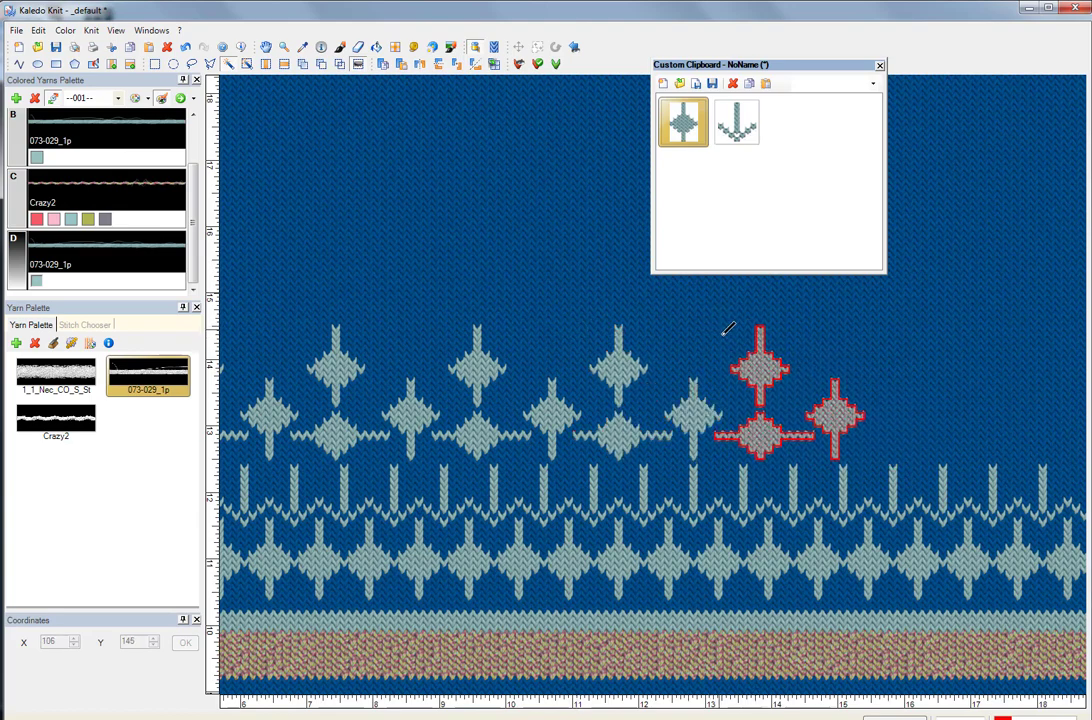
click(728, 330)
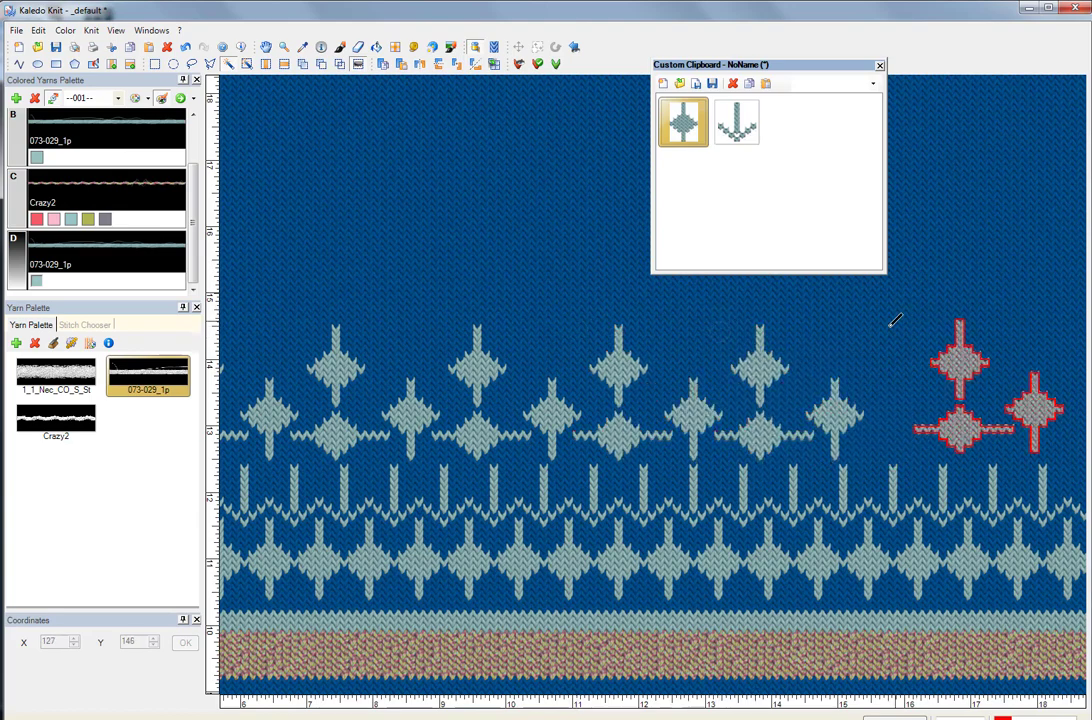
click(968, 312)
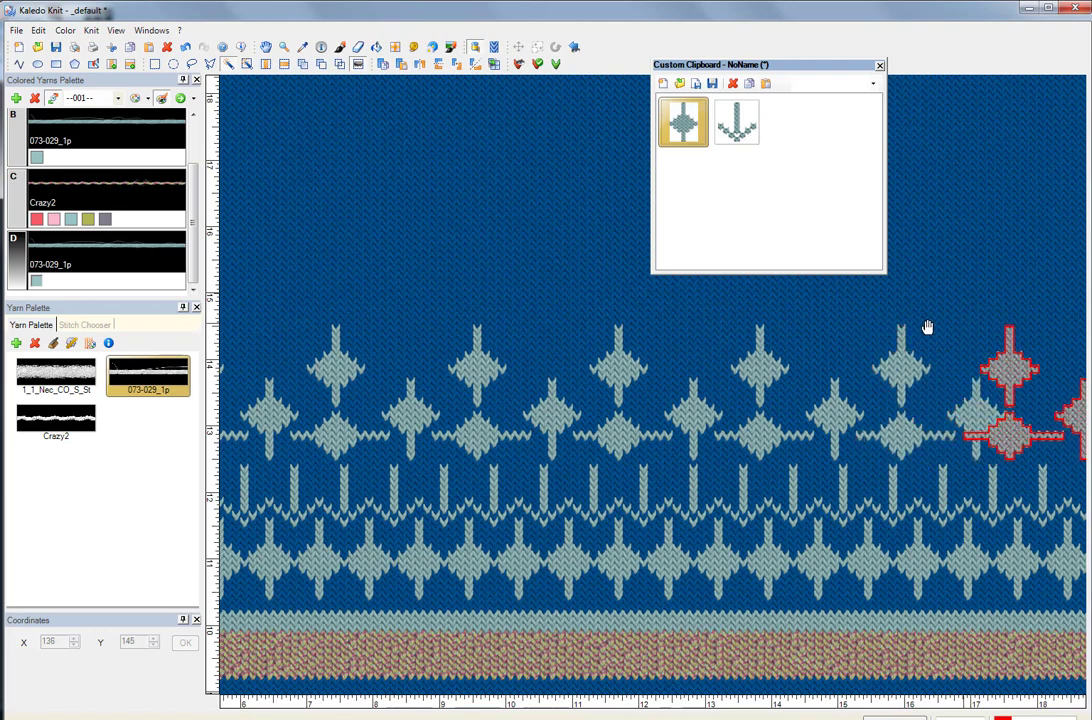
Step: Continue the row with two more copies of the three-diamond cluster up to the fabric's right edge
scroll(926, 324, right, 5)
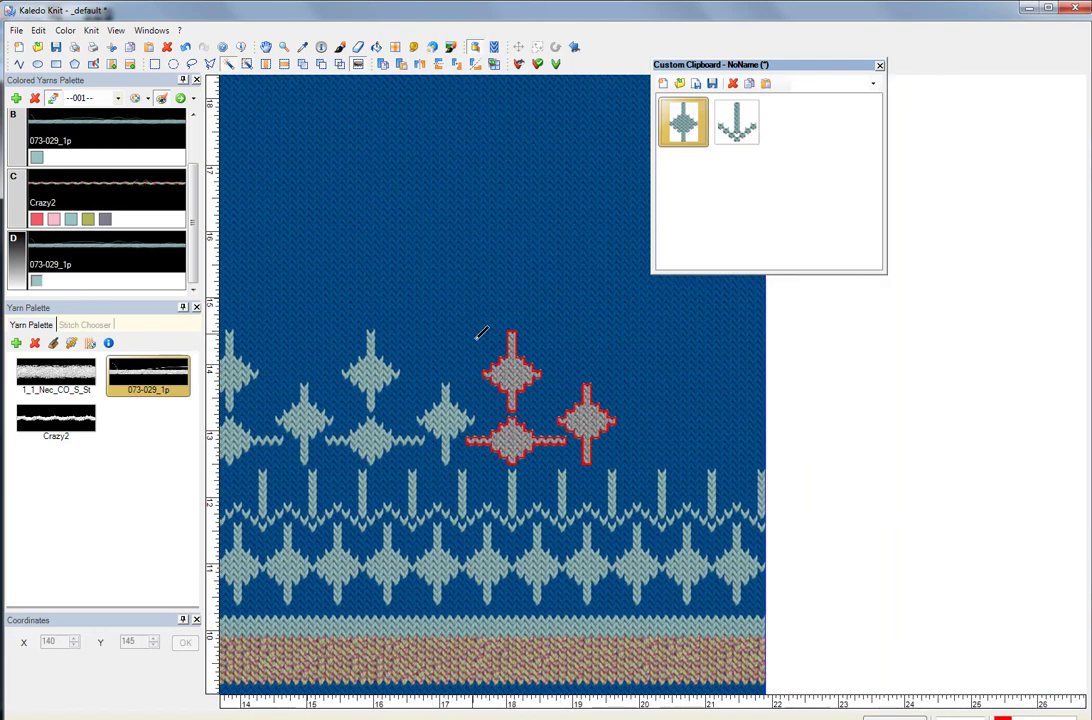
click(478, 333)
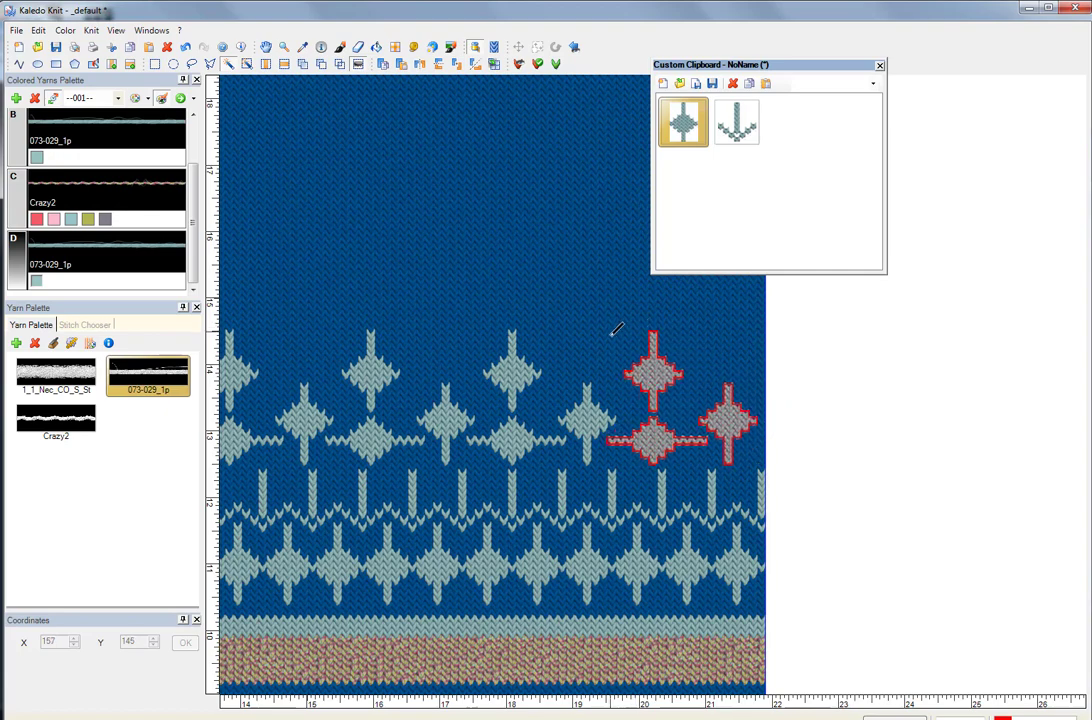
click(618, 333)
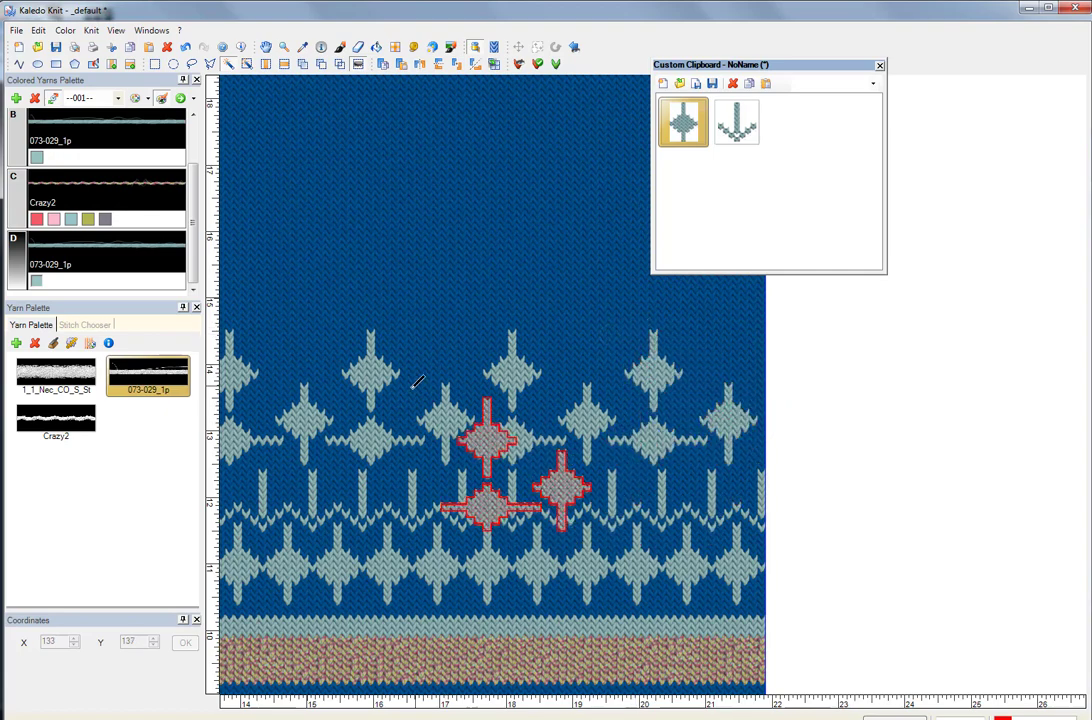
Step: Fill the gap between the fabric's left edge and the original cluster with two copies of the three-diamond cluster, then deselect
scroll(439, 419, left, 9)
drag(513, 428, 575, 429)
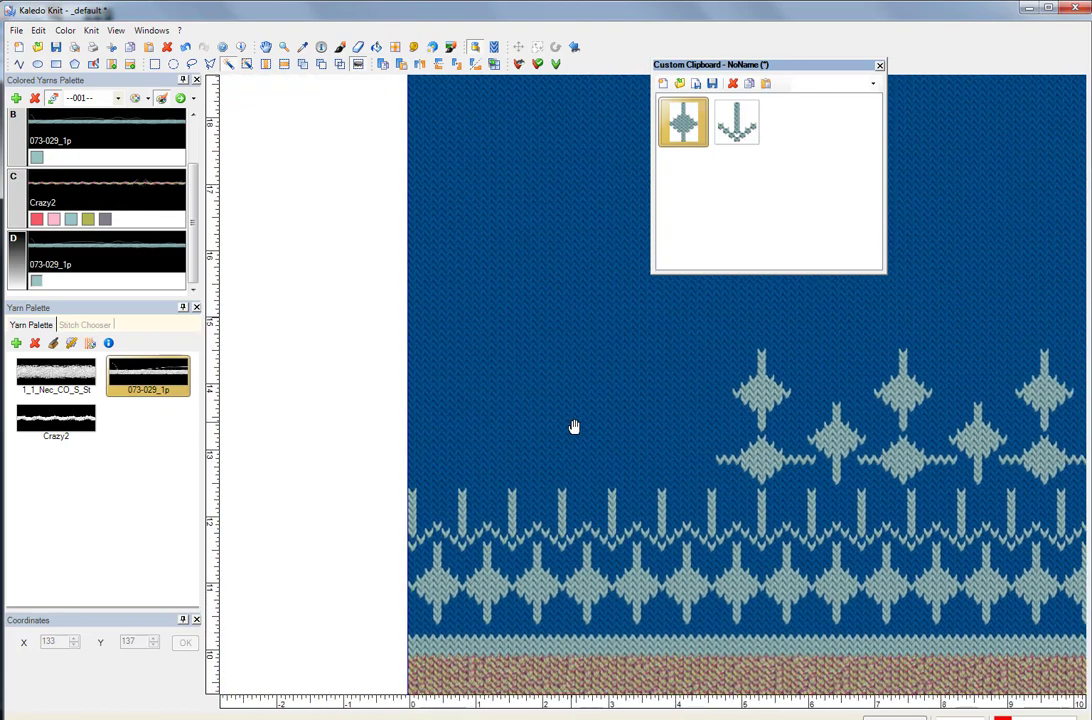
key(Up)
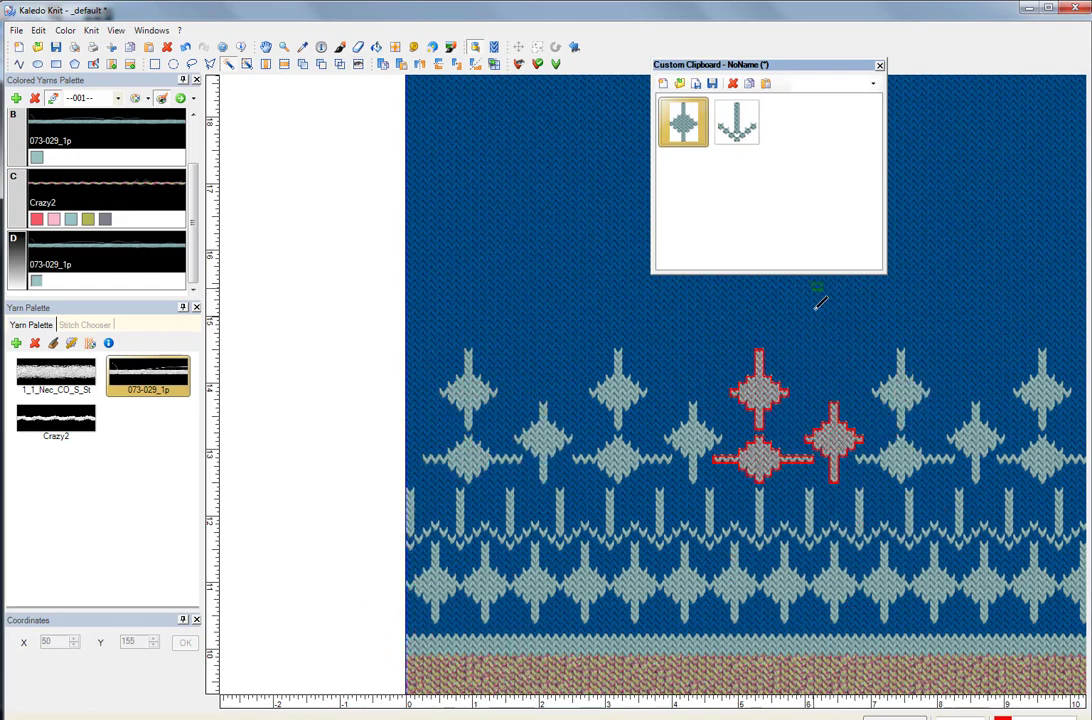
click(765, 385)
drag(775, 427, 540, 413)
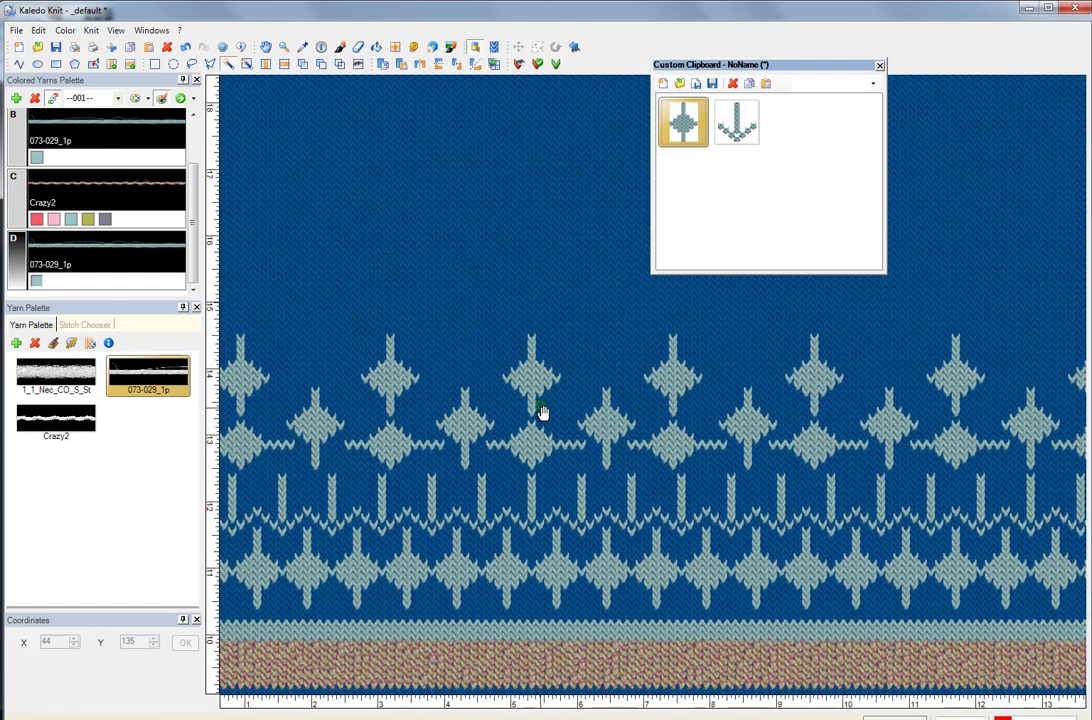
Step: Review the pattern and its Pantone colours in the Colorways window, and close it
click(433, 49)
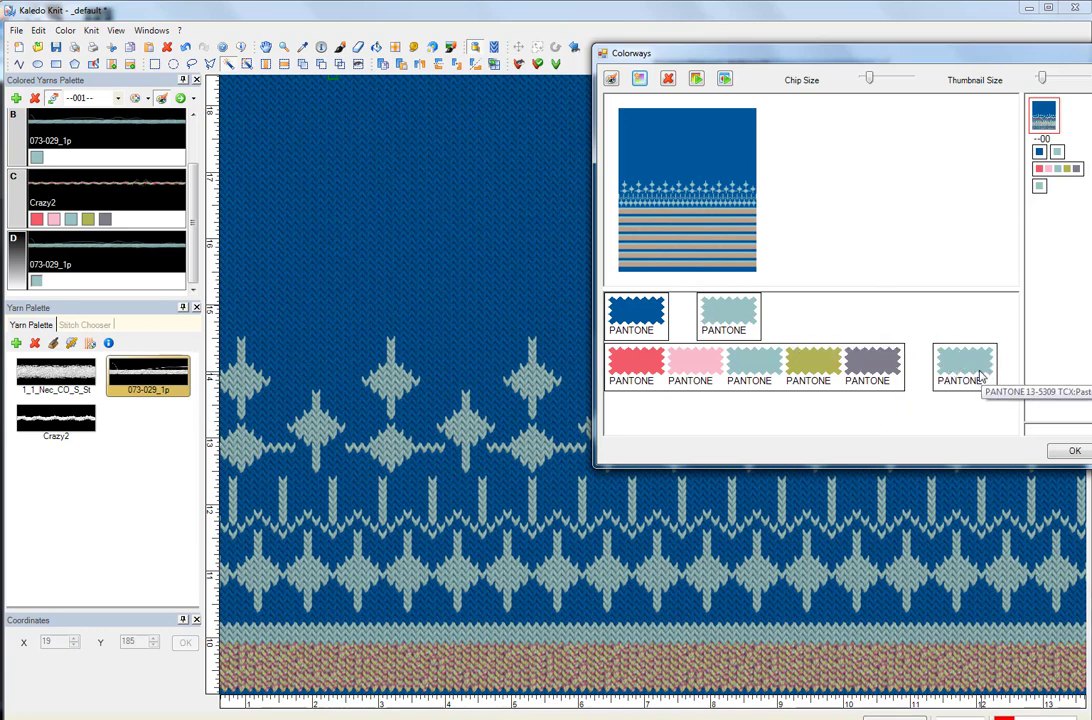
drag(982, 57, 787, 42)
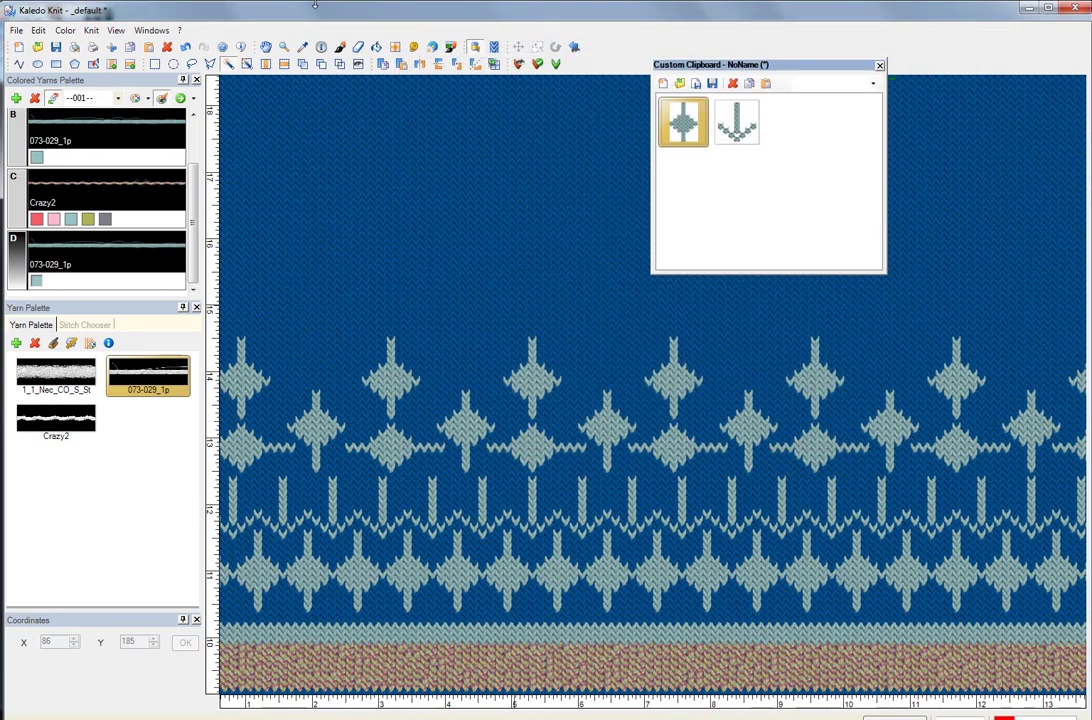
Step: Paint a small X-shaped accent of single stitches with the brush and yarn Crazy2 between the diamonds of the original cluster
click(340, 47)
click(110, 197)
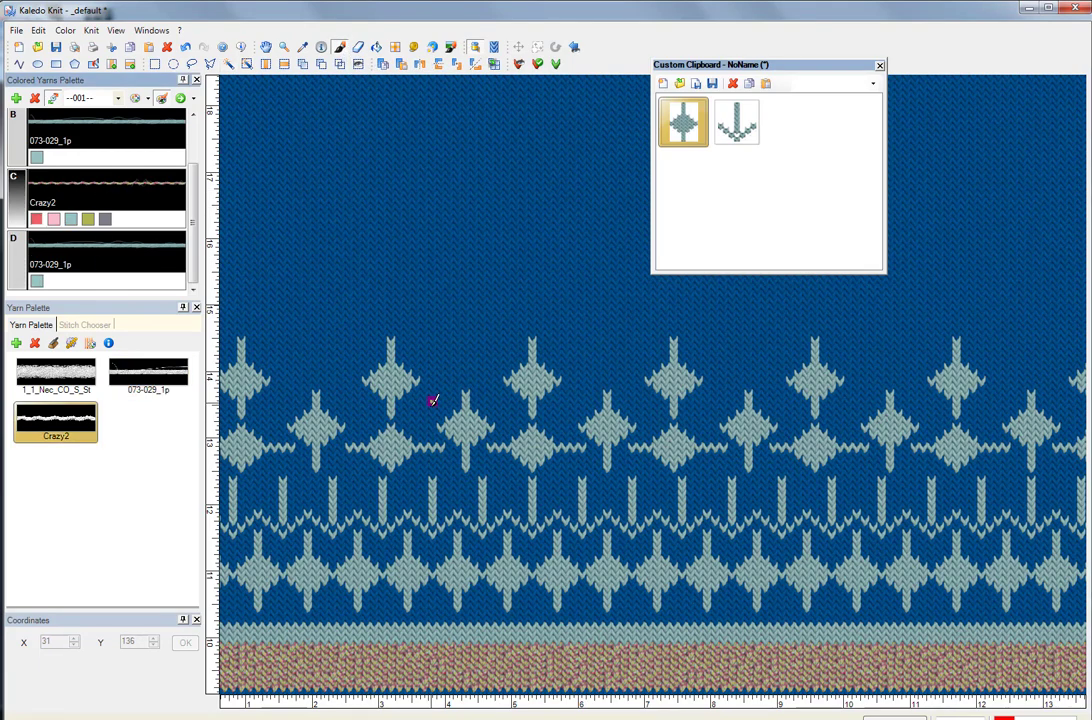
scroll(424, 405, up, 1)
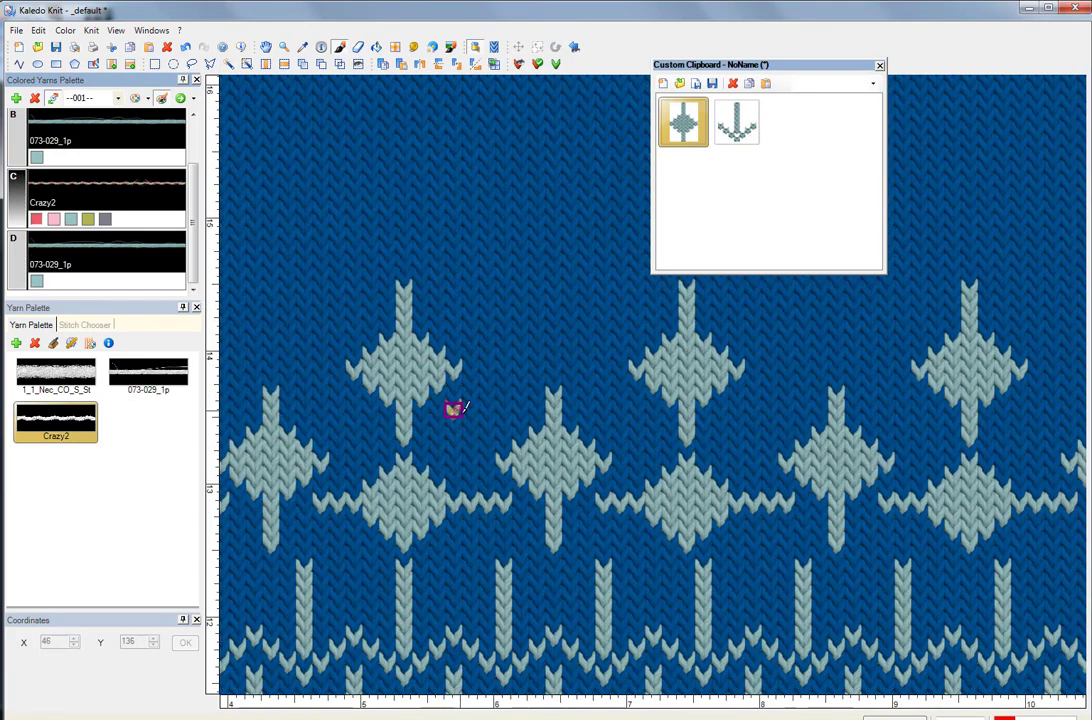
click(453, 408)
click(487, 408)
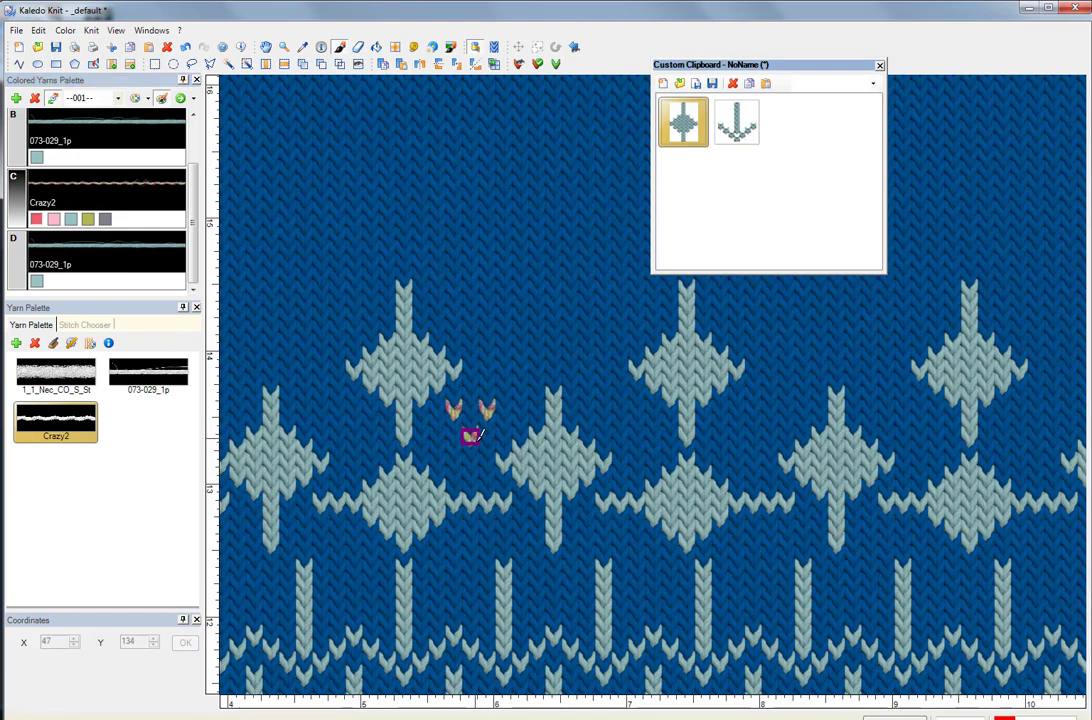
click(470, 435)
click(453, 462)
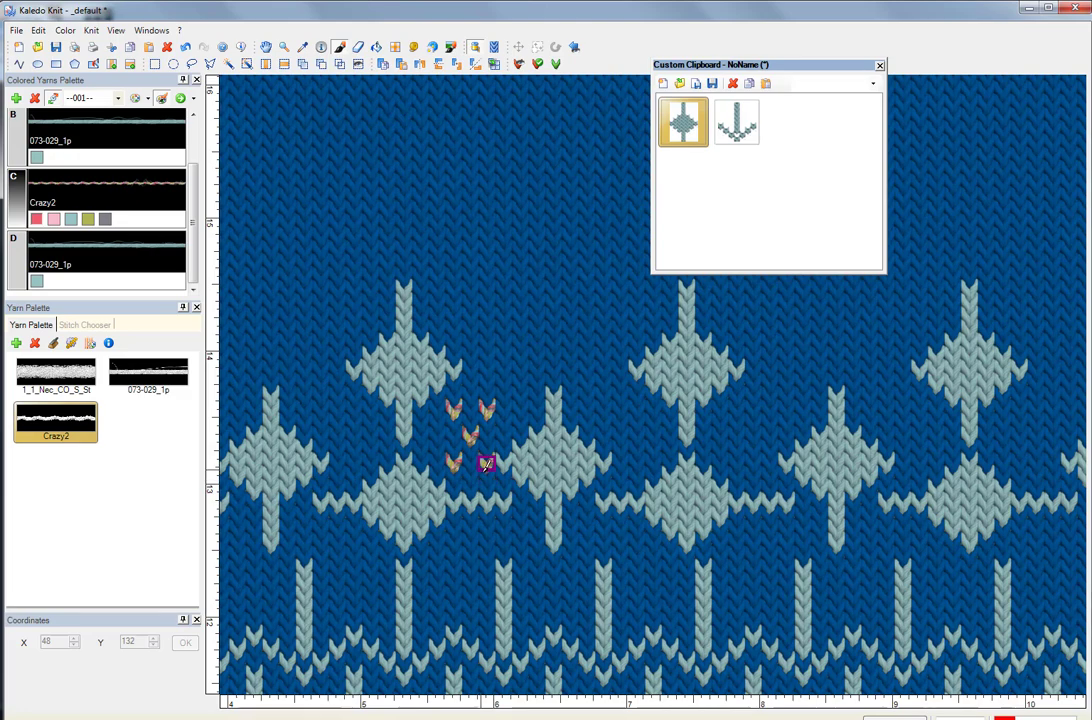
click(487, 462)
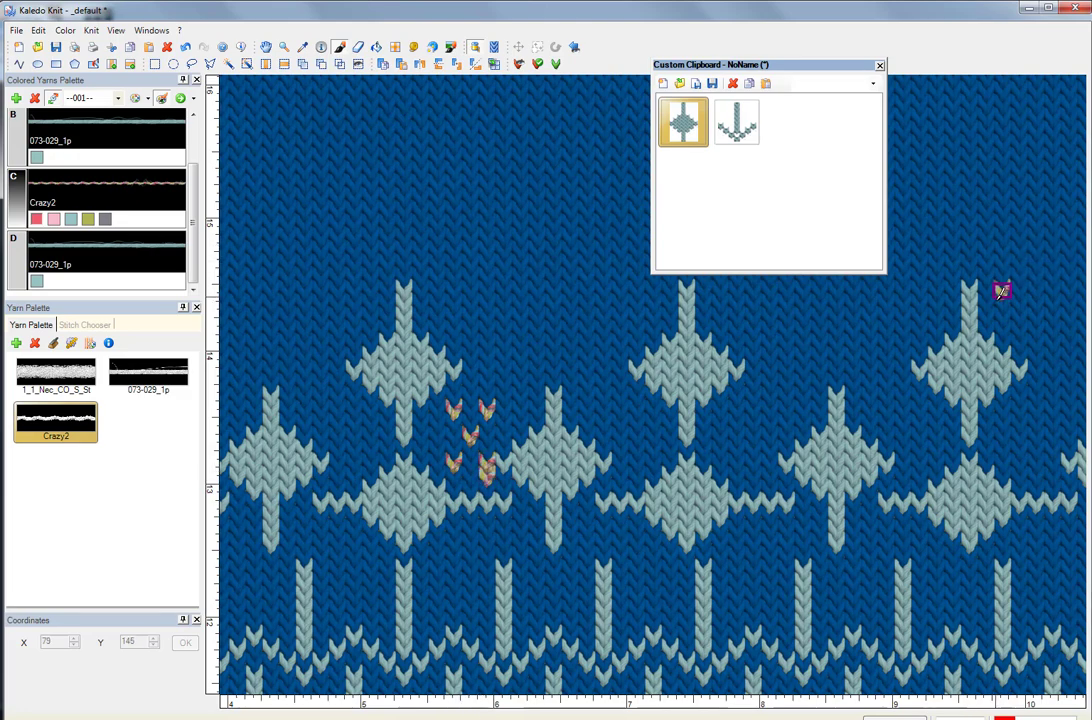